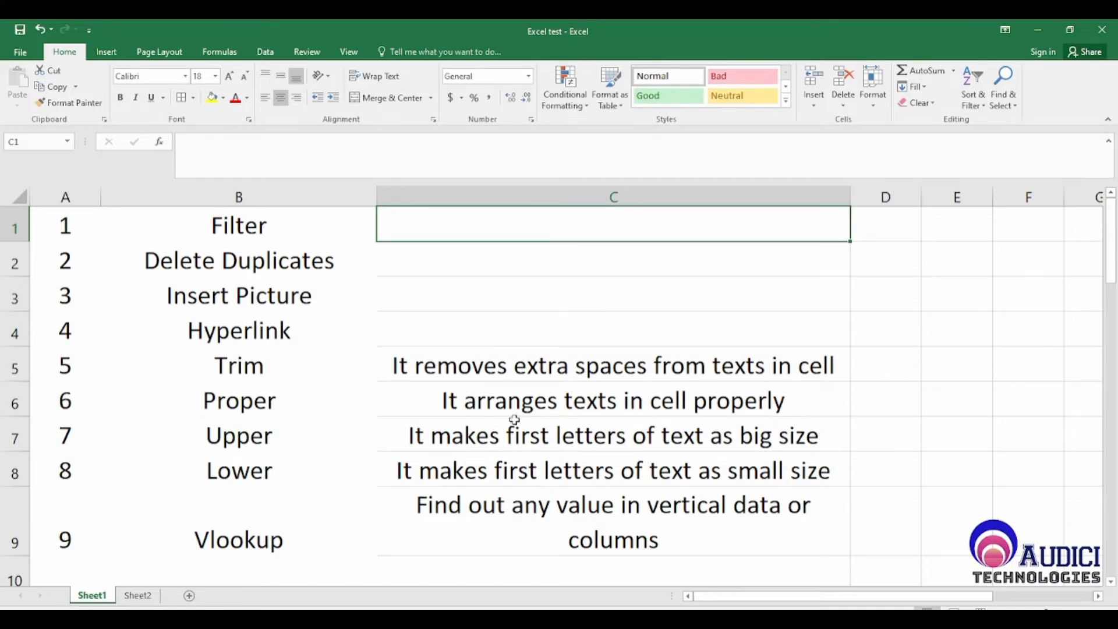
# Narrow columns B and C so the Names, Subjects and Marks columns of the table sit closer together
pyautogui.scroll(-8, 317, 447)
pyautogui.scroll(-2, 317, 447)
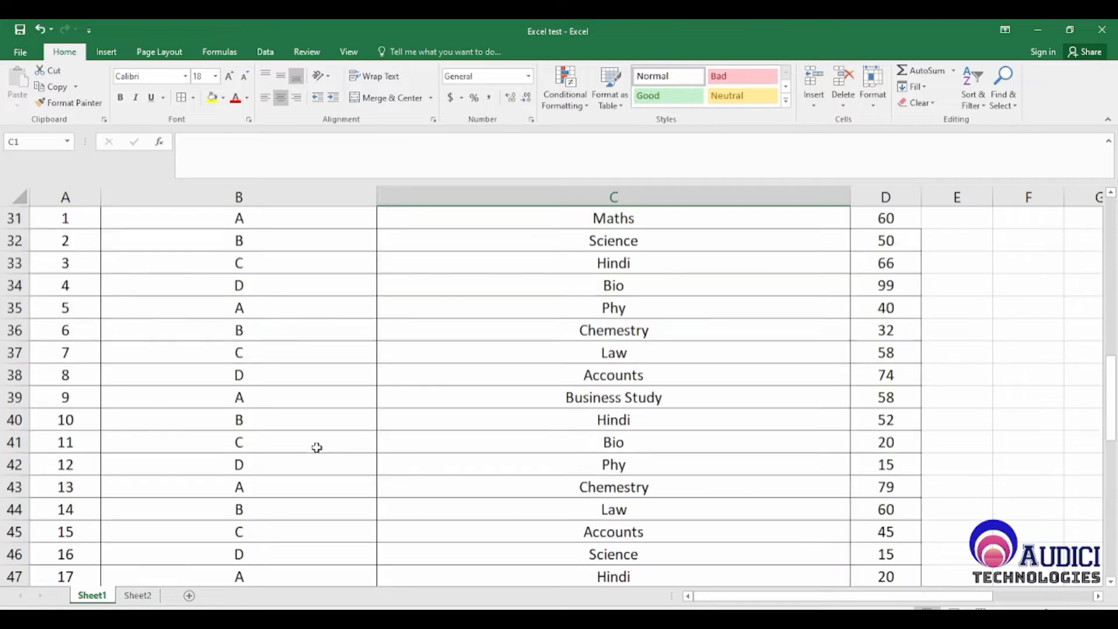
pyautogui.scroll(2, 454, 297)
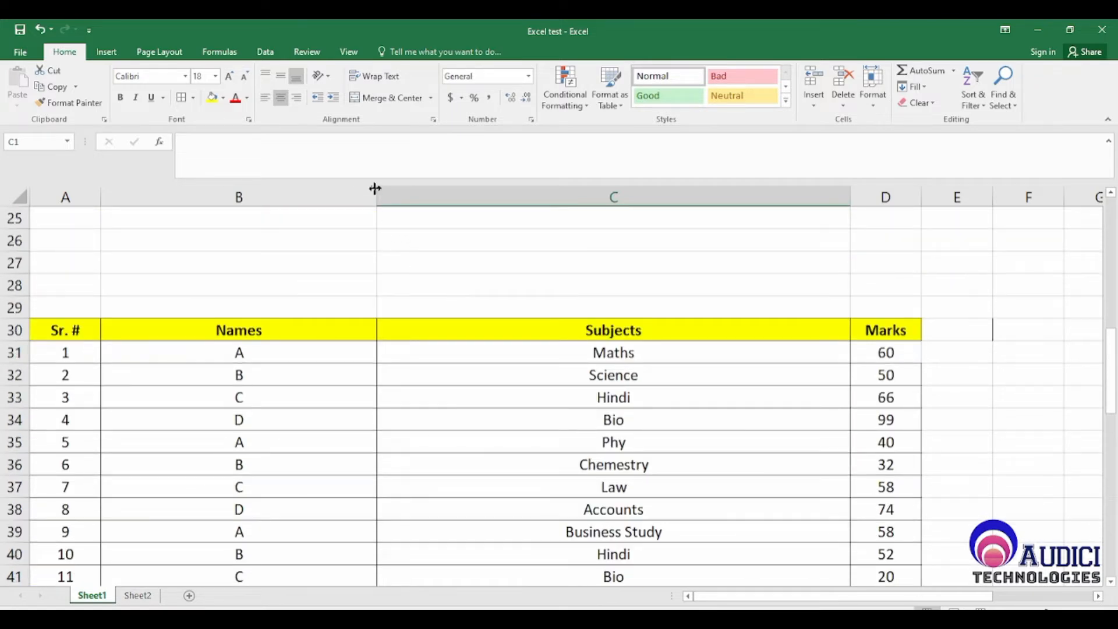
pyautogui.moveTo(376, 200); pyautogui.dragTo(304, 194)
pyautogui.click(772, 190)
pyautogui.moveTo(776, 193); pyautogui.dragTo(596, 203)
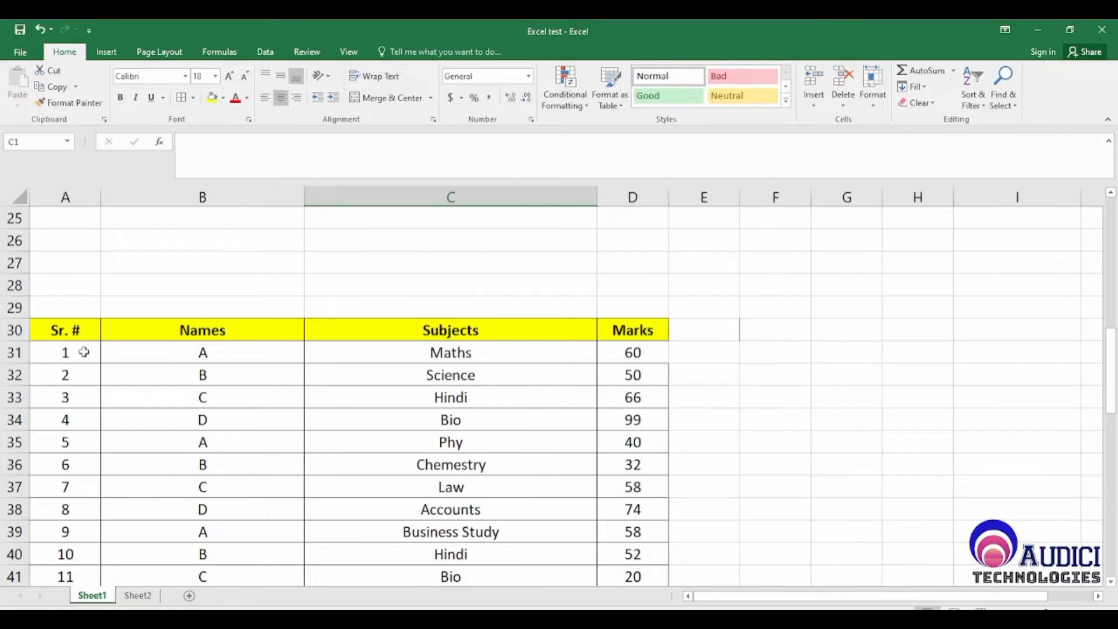
# Add filters to the table's header row, from Sr. # in A30 to Marks in D30
pyautogui.click(76, 332)
pyautogui.scroll(-2, 335, 358)
pyautogui.scroll(1, 335, 357)
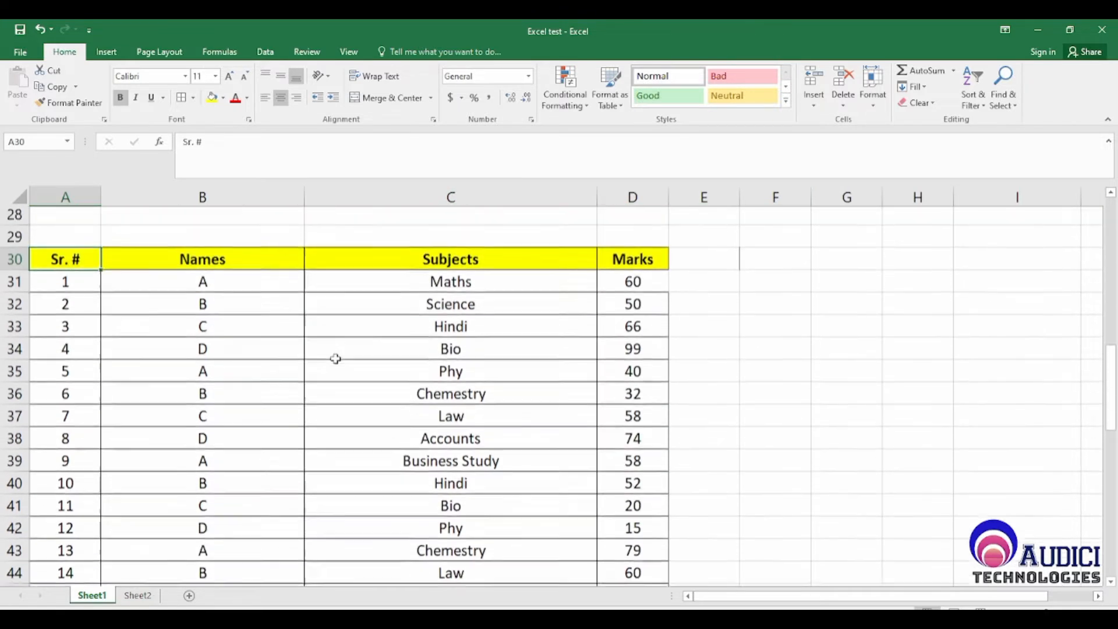
pyautogui.click(68, 285)
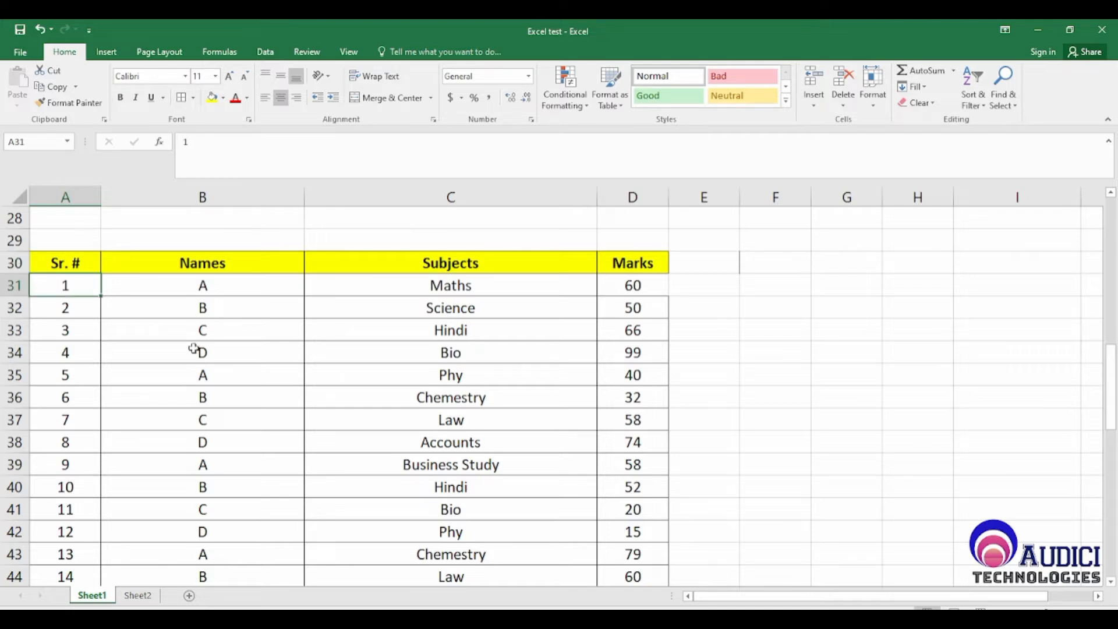
pyautogui.click(64, 262)
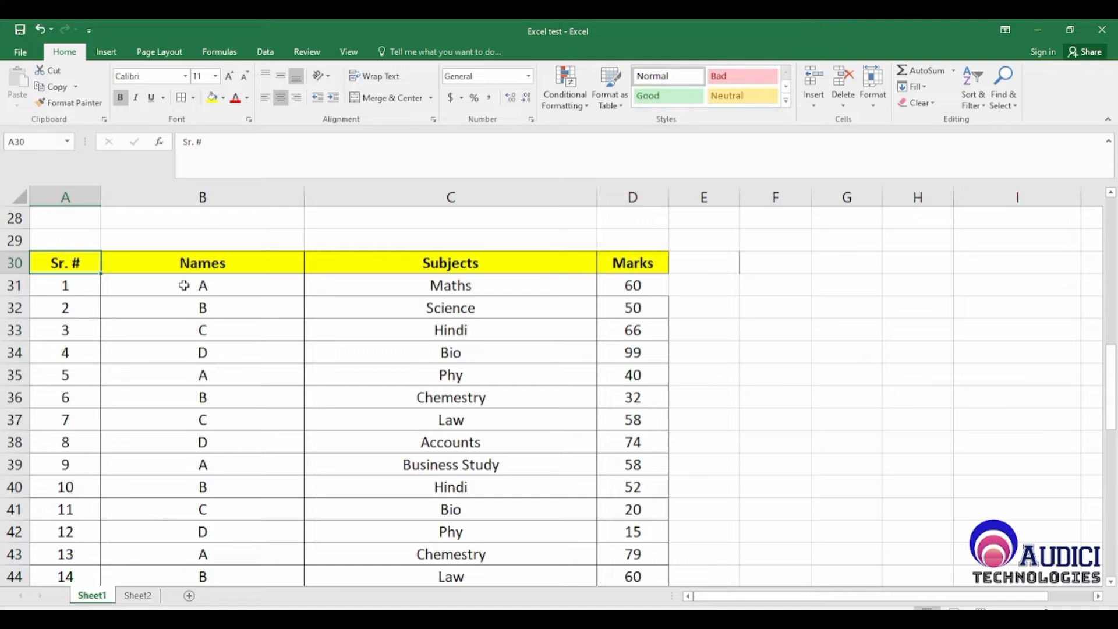
pyautogui.hotkey('shift', 'Right')
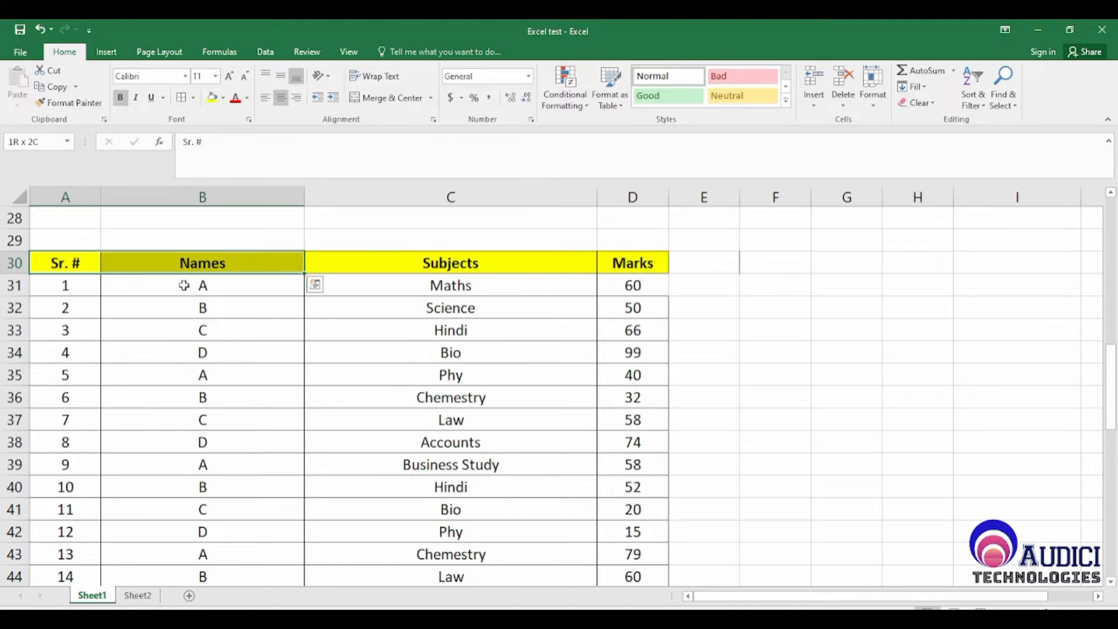
pyautogui.hotkey('shift', 'Right')
pyautogui.hotkey('shift', 'Right')
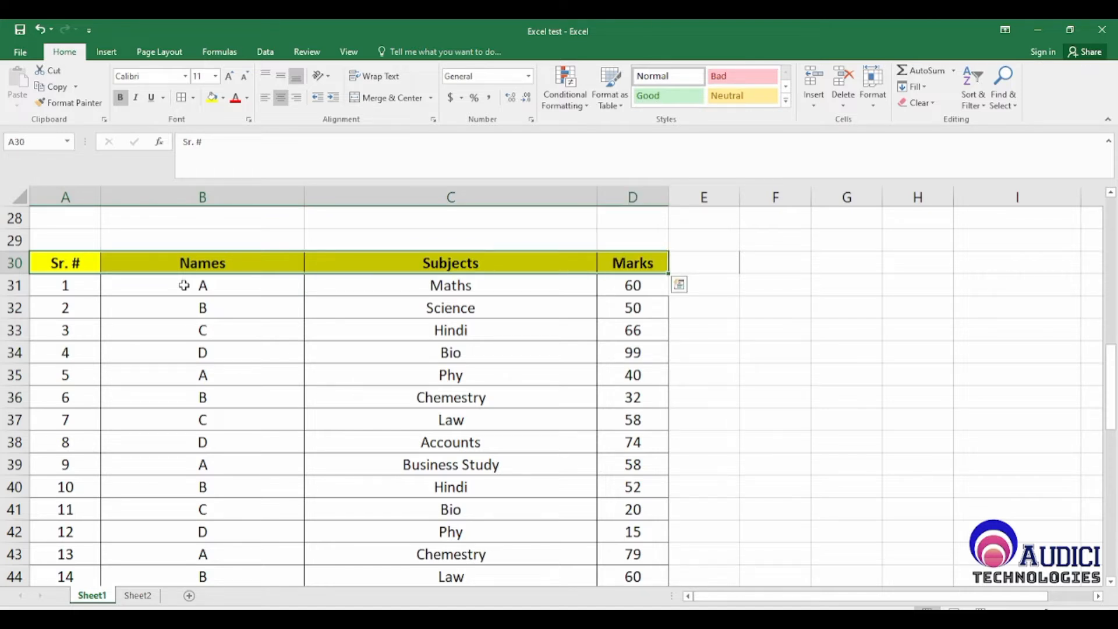
pyautogui.hotkey('alt', 'd')
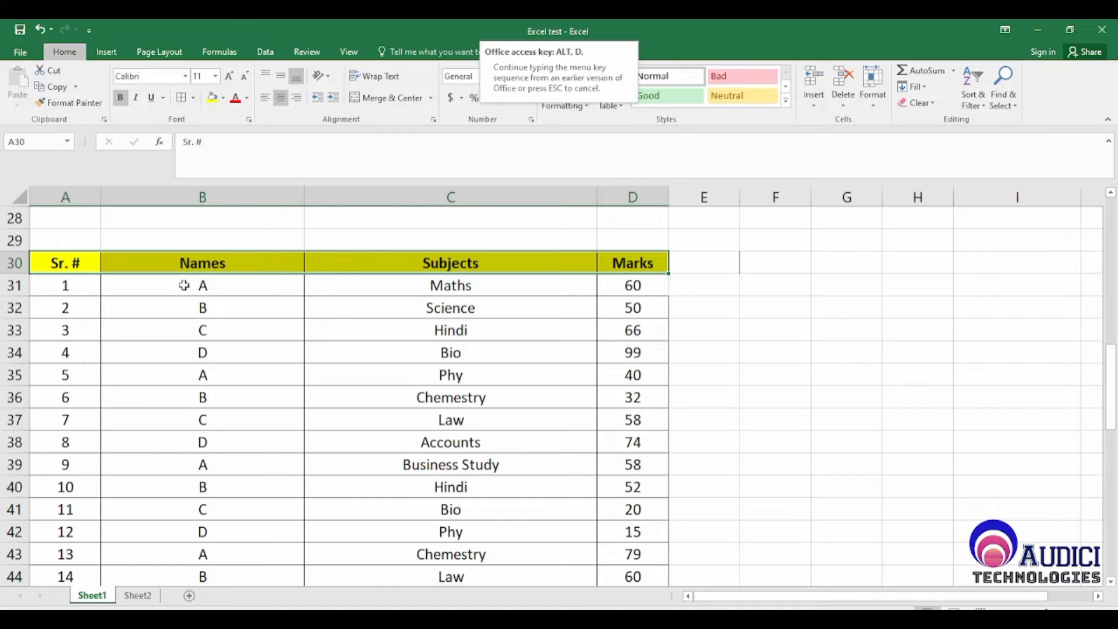
pyautogui.press('f')
pyautogui.press('f')
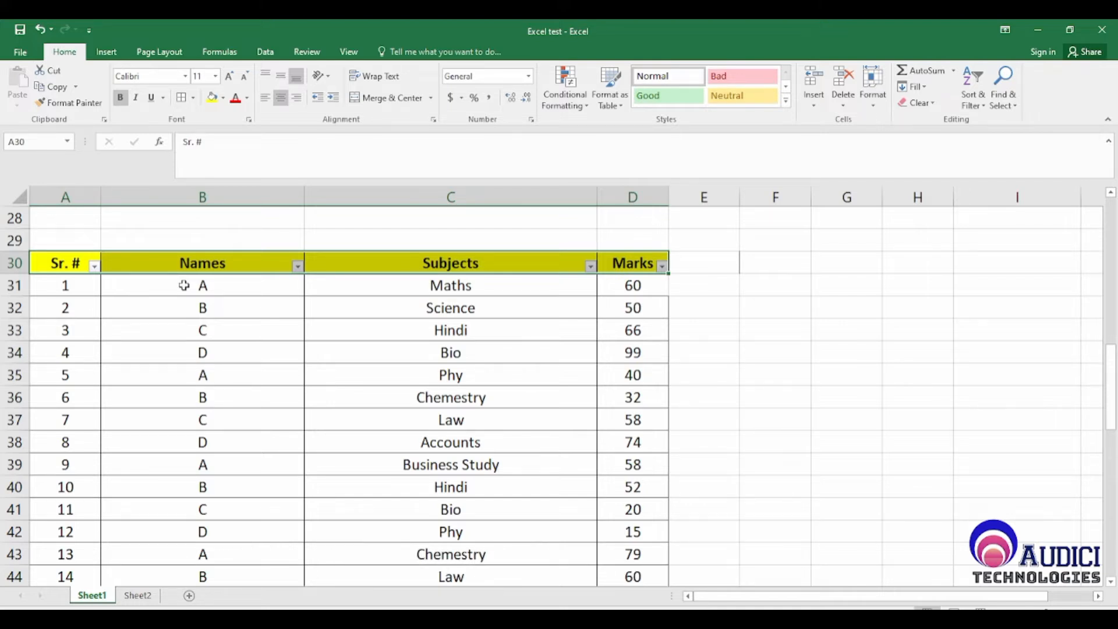
# Filter the Subjects column to show only Business Study
pyautogui.click(140, 307)
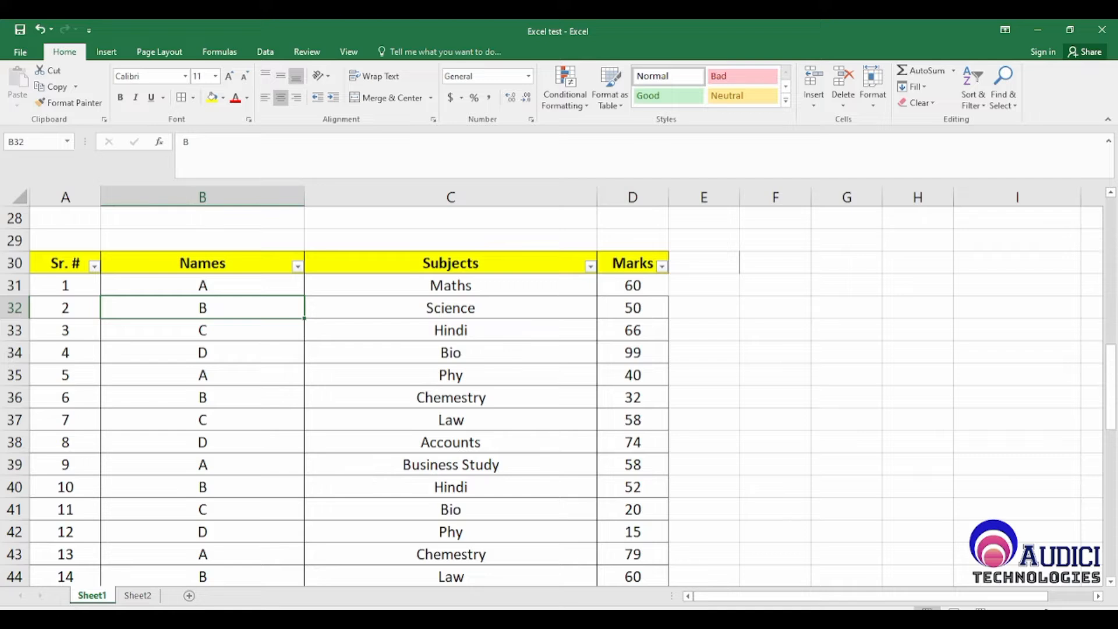
pyautogui.moveTo(491, 280); pyautogui.dragTo(498, 333)
pyautogui.click(520, 382)
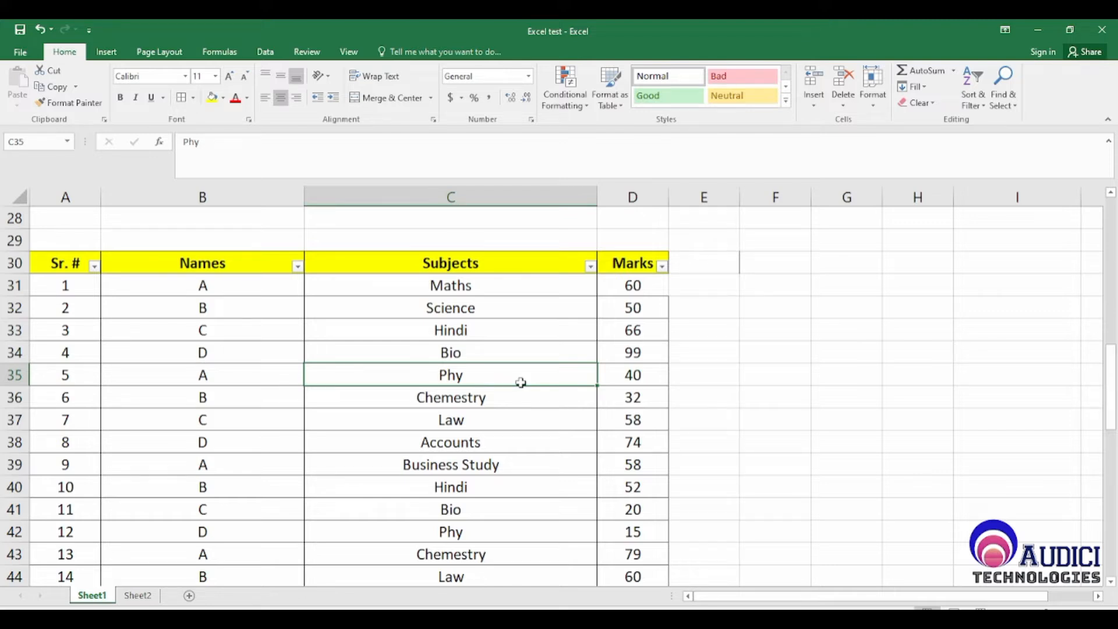
pyautogui.click(590, 266)
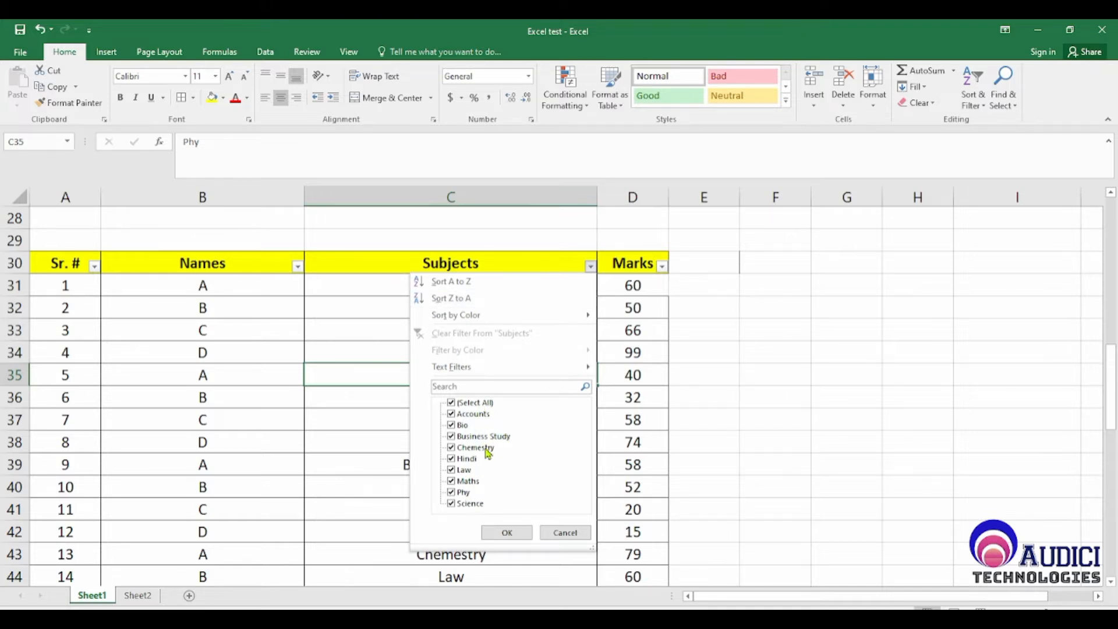
pyautogui.click(453, 403)
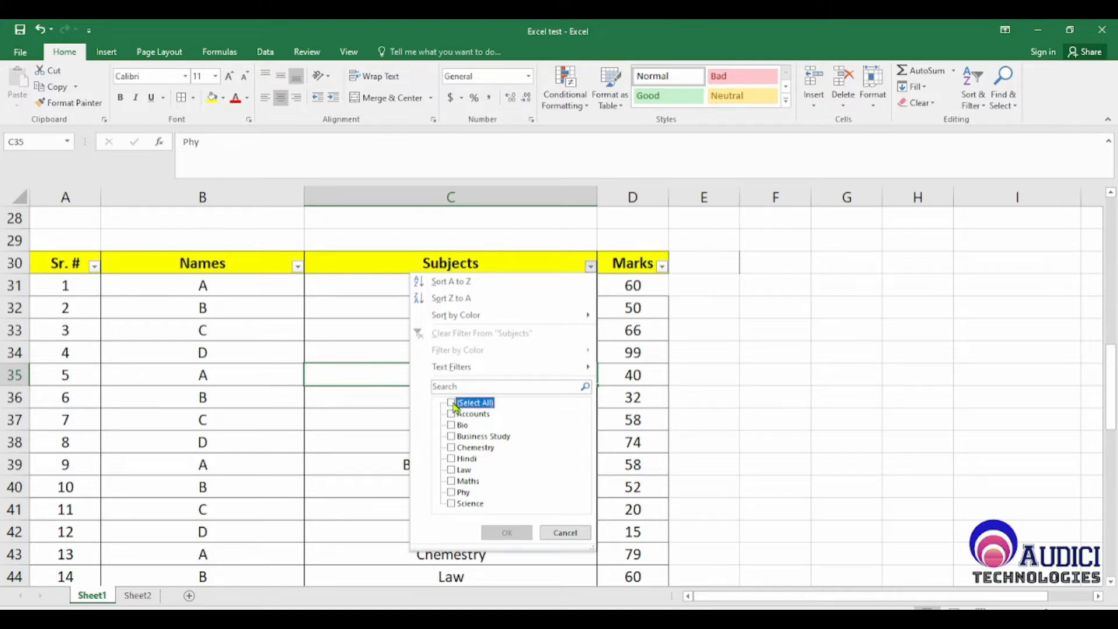
pyautogui.click(456, 439)
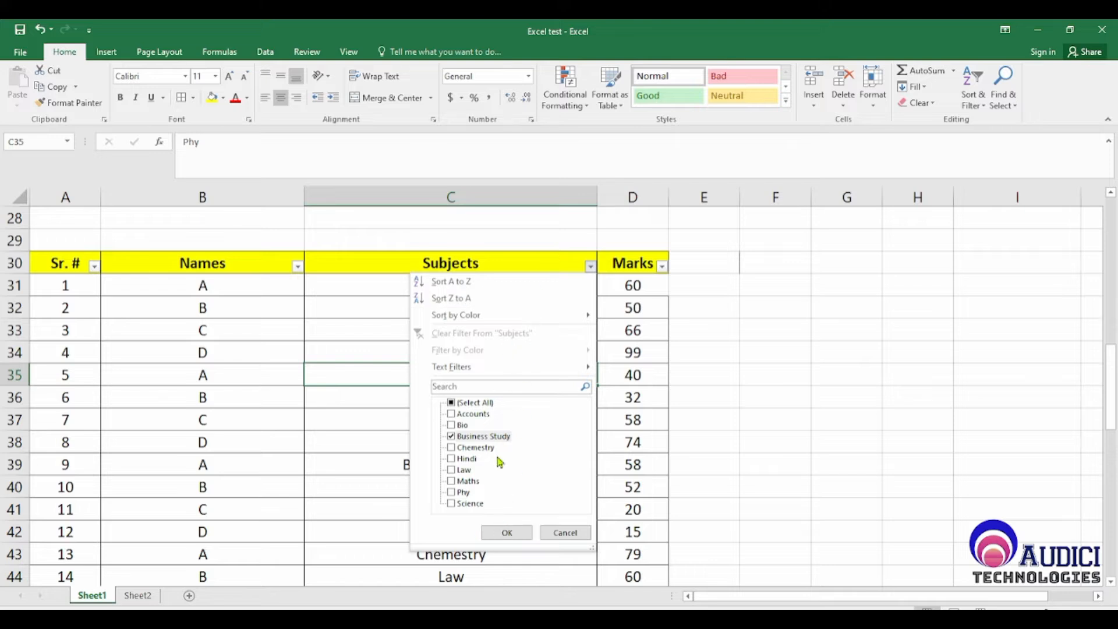
pyautogui.click(512, 533)
pyautogui.click(552, 461)
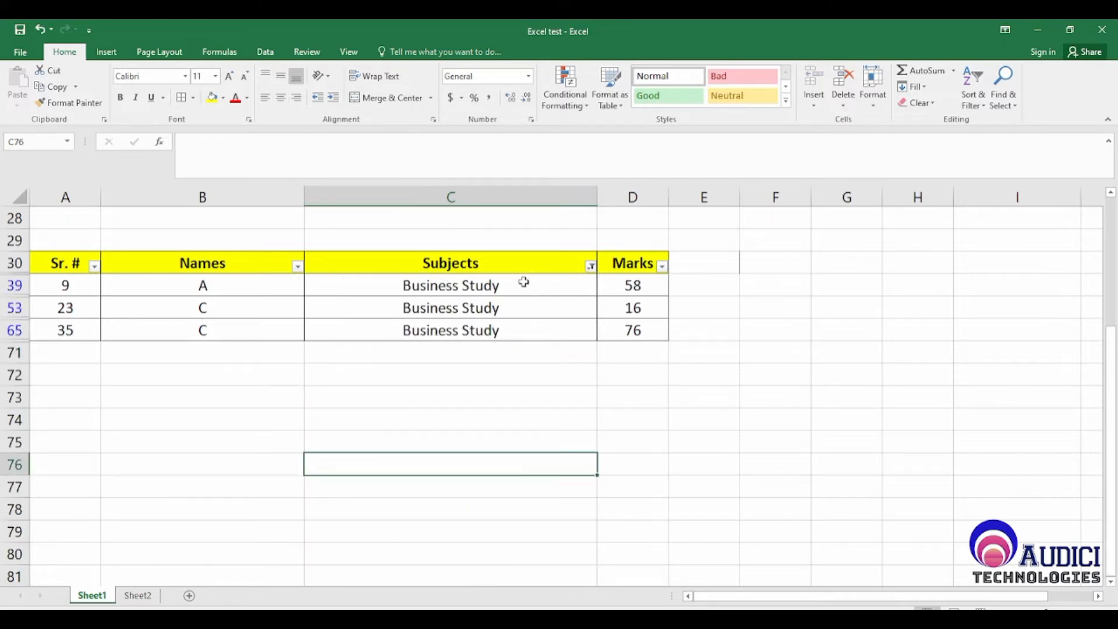
# Go over the filtered subjects, names, serial numbers and marks, and show all subjects again
pyautogui.moveTo(522, 282); pyautogui.dragTo(532, 332)
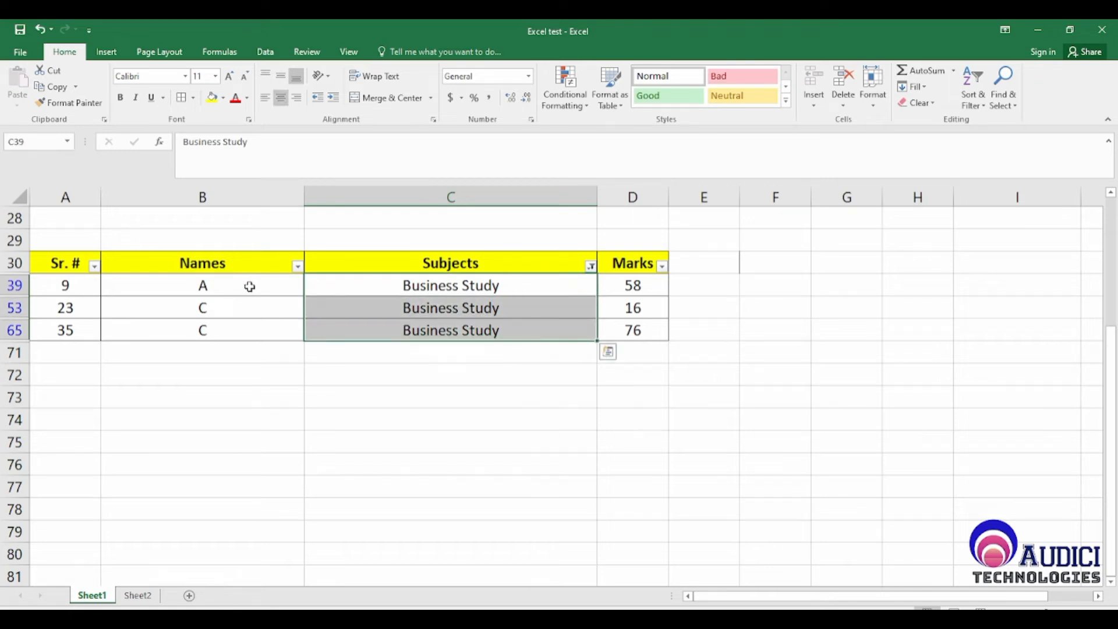
pyautogui.moveTo(250, 285); pyautogui.dragTo(252, 338)
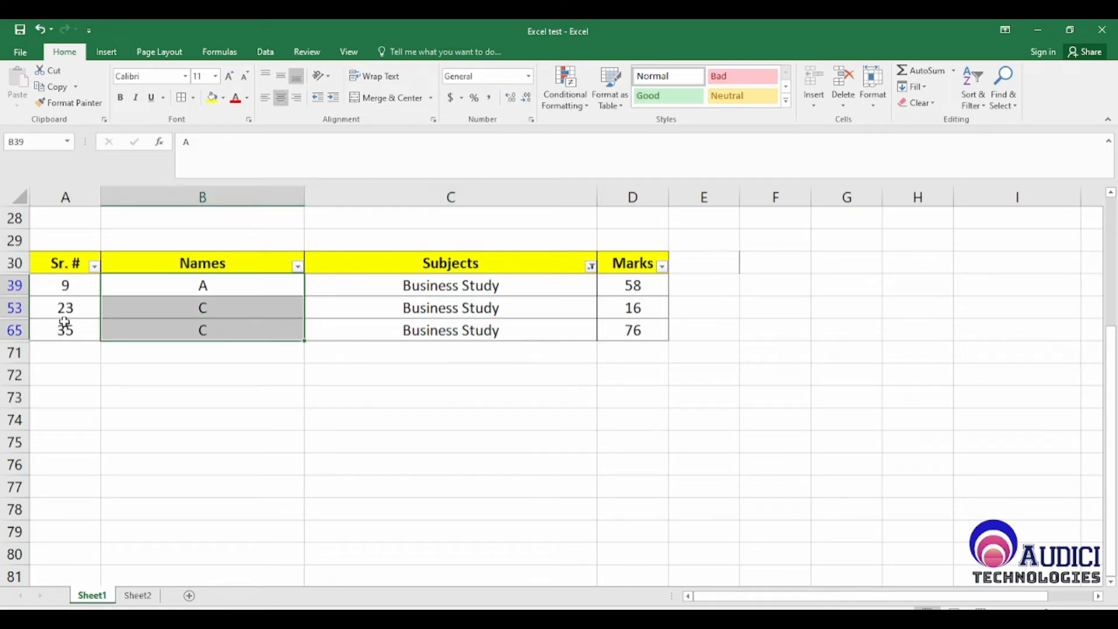
pyautogui.moveTo(68, 287); pyautogui.dragTo(78, 328)
pyautogui.moveTo(637, 290); pyautogui.dragTo(639, 330)
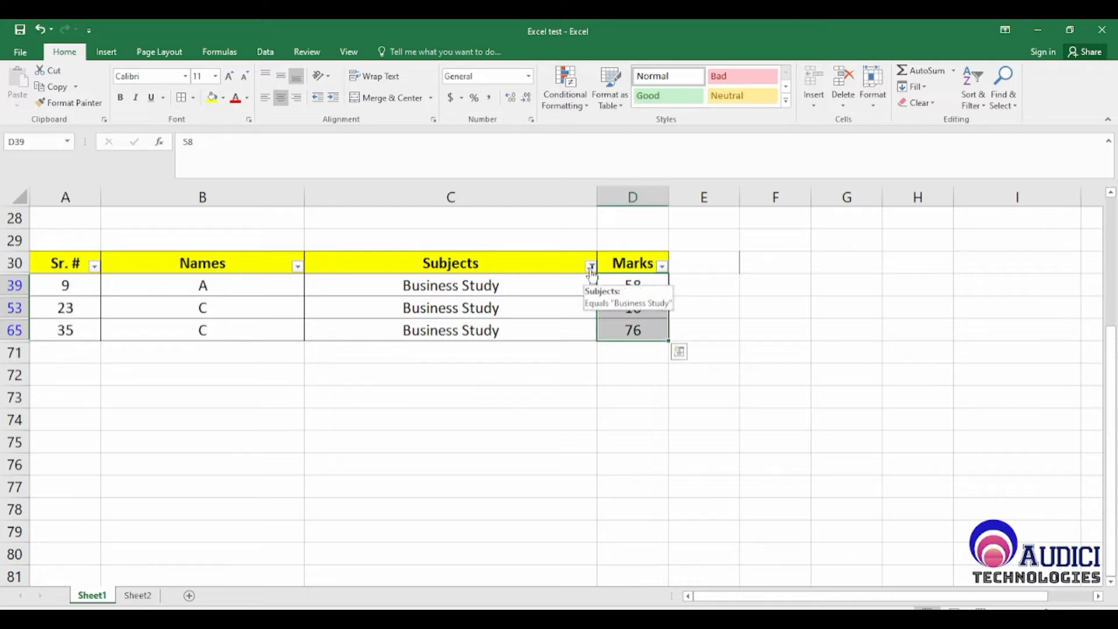
pyautogui.click(591, 268)
pyautogui.click(452, 403)
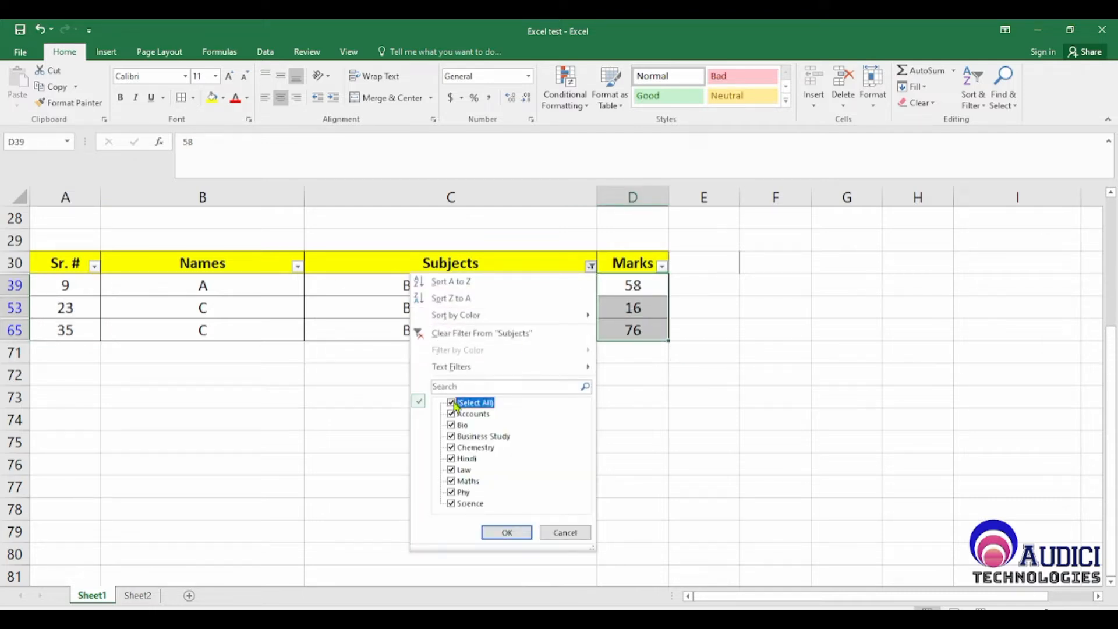
pyautogui.click(507, 532)
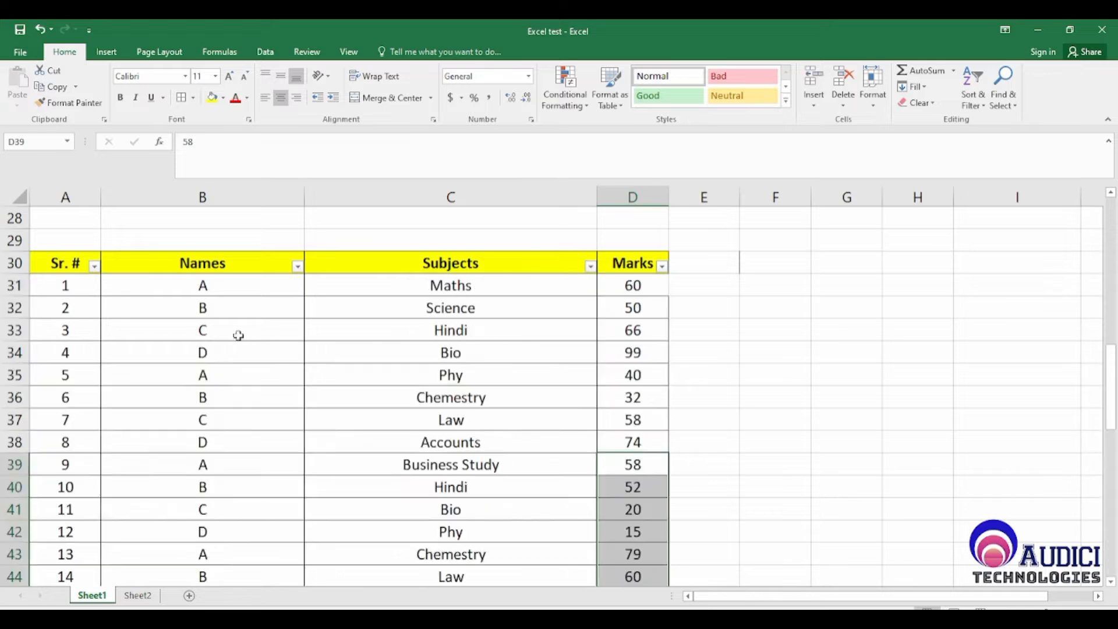
# Filter the Names column to show only D
pyautogui.click(225, 287)
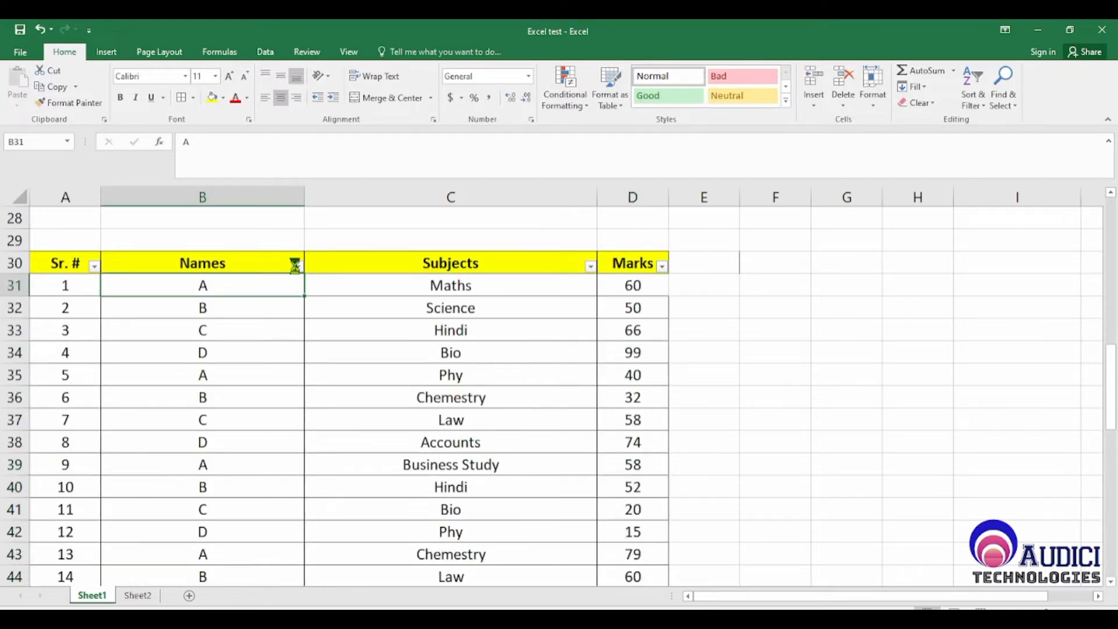
pyautogui.click(297, 267)
pyautogui.click(183, 404)
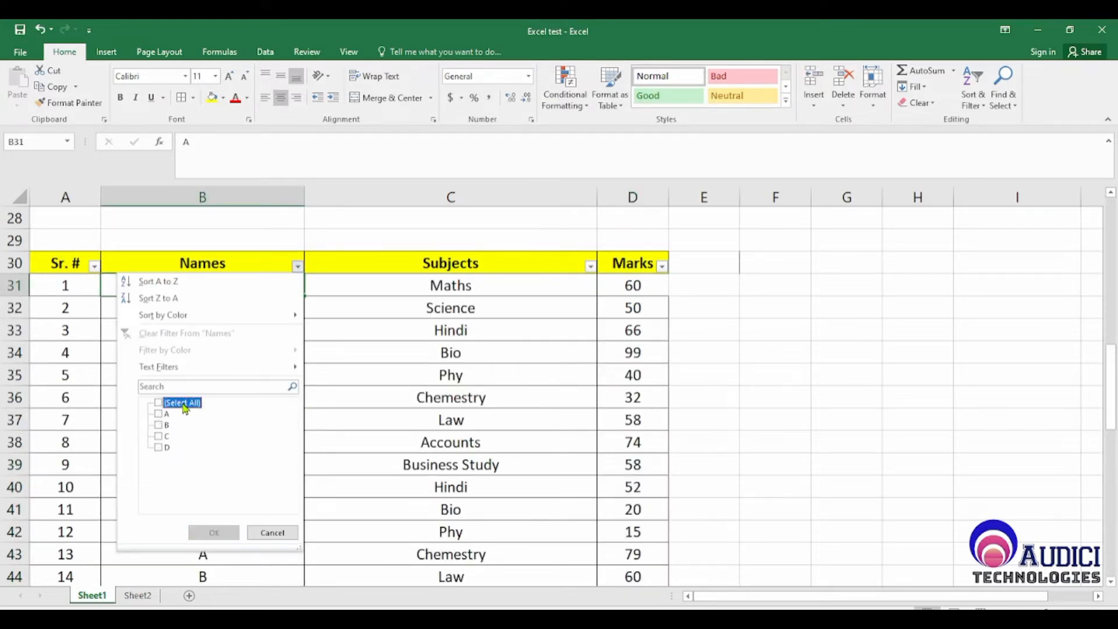
pyautogui.click(158, 449)
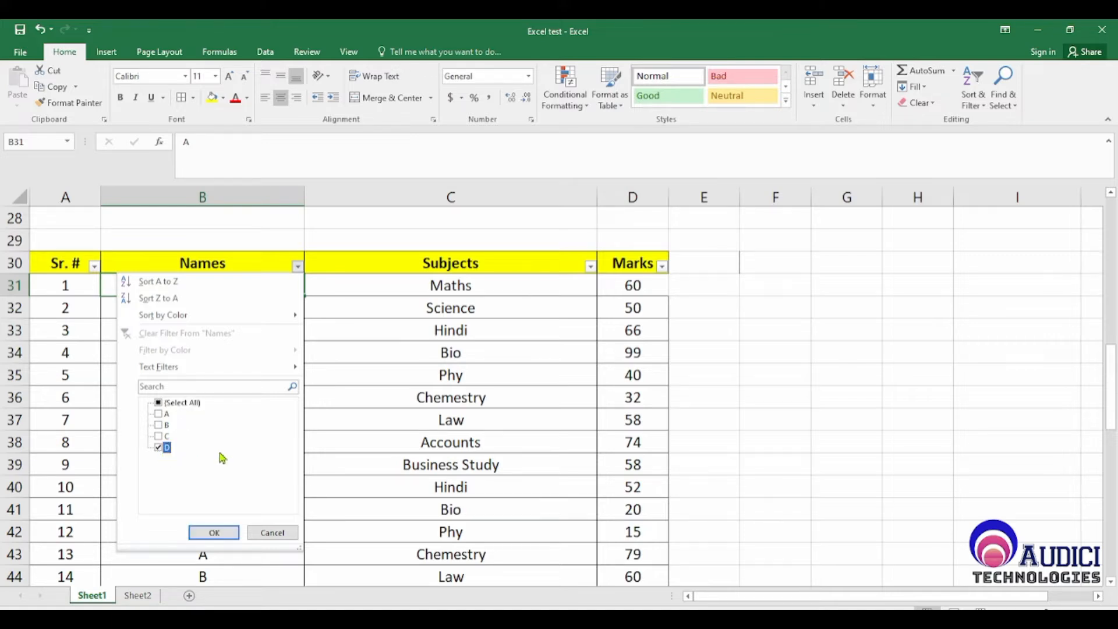
pyautogui.click(214, 533)
pyautogui.click(246, 283)
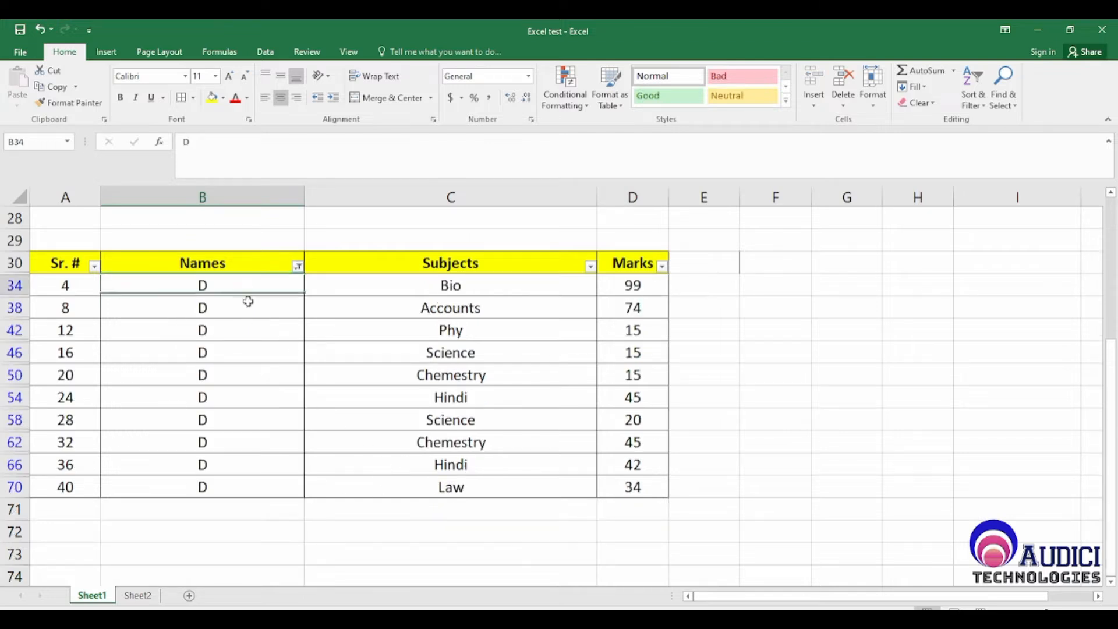
# Go over the names, subjects and marks in the rows for D, and show all names again
pyautogui.moveTo(248, 302); pyautogui.dragTo(252, 487)
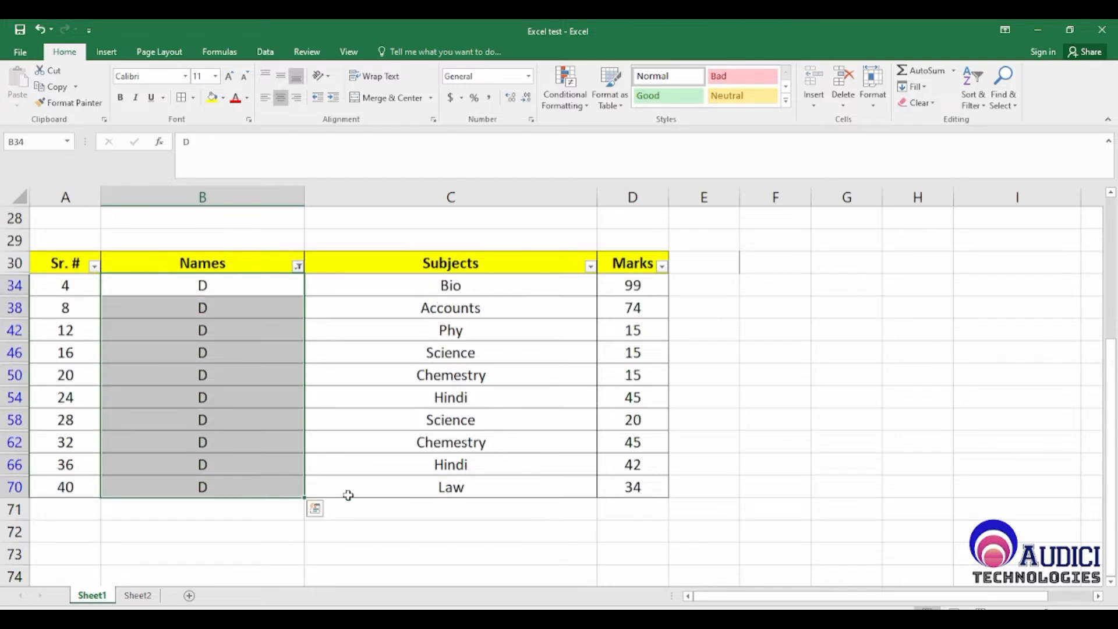
pyautogui.moveTo(517, 285); pyautogui.dragTo(519, 487)
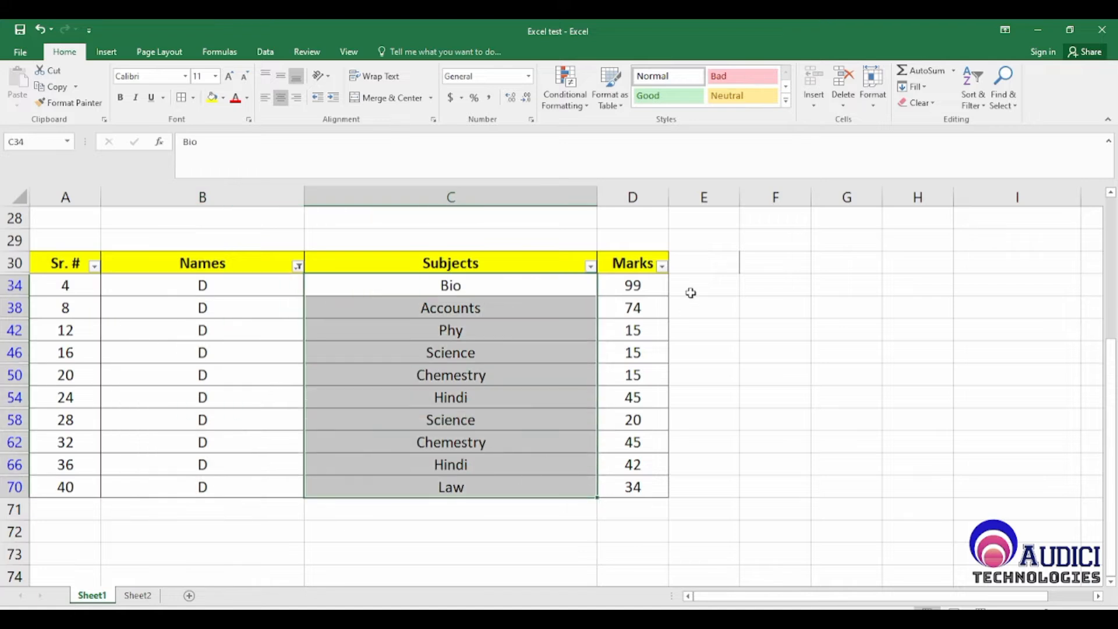
pyautogui.moveTo(637, 283); pyautogui.dragTo(649, 488)
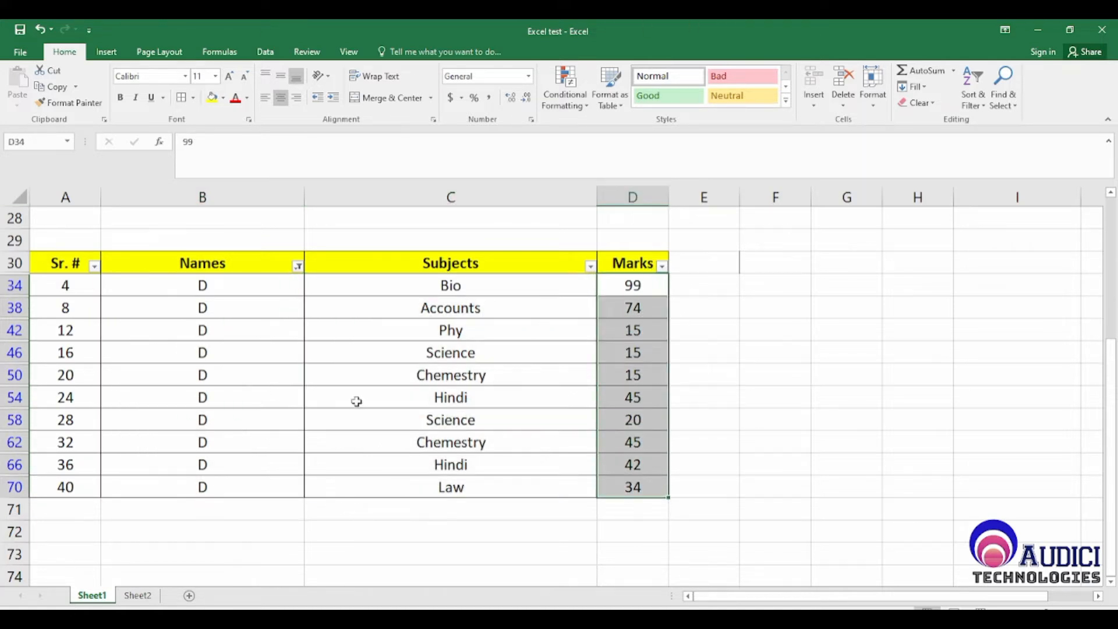
pyautogui.click(298, 267)
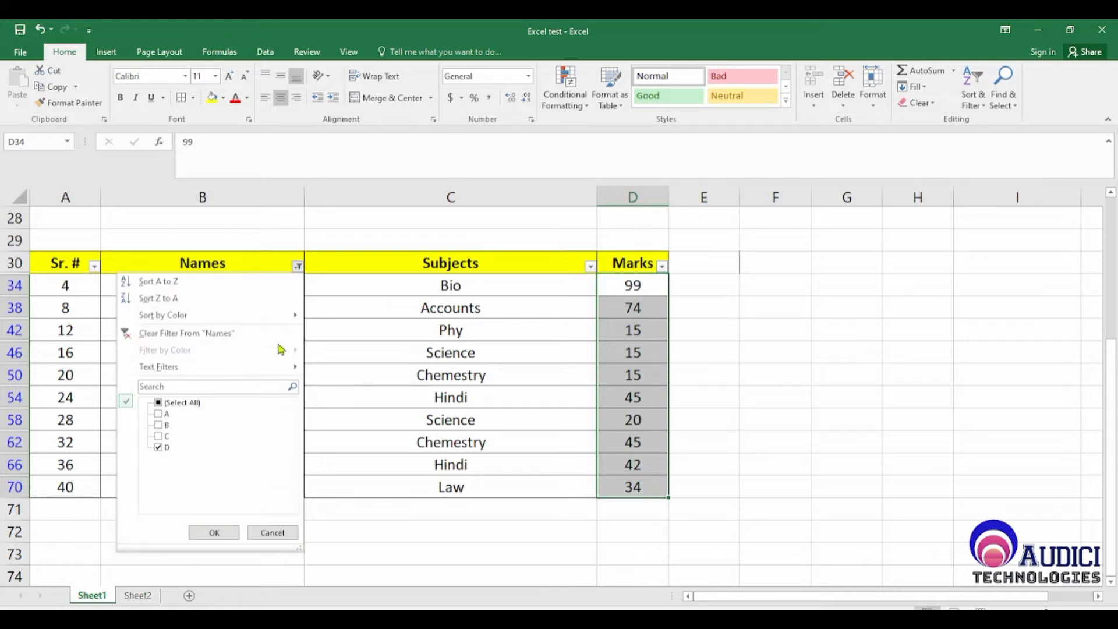
pyautogui.click(159, 403)
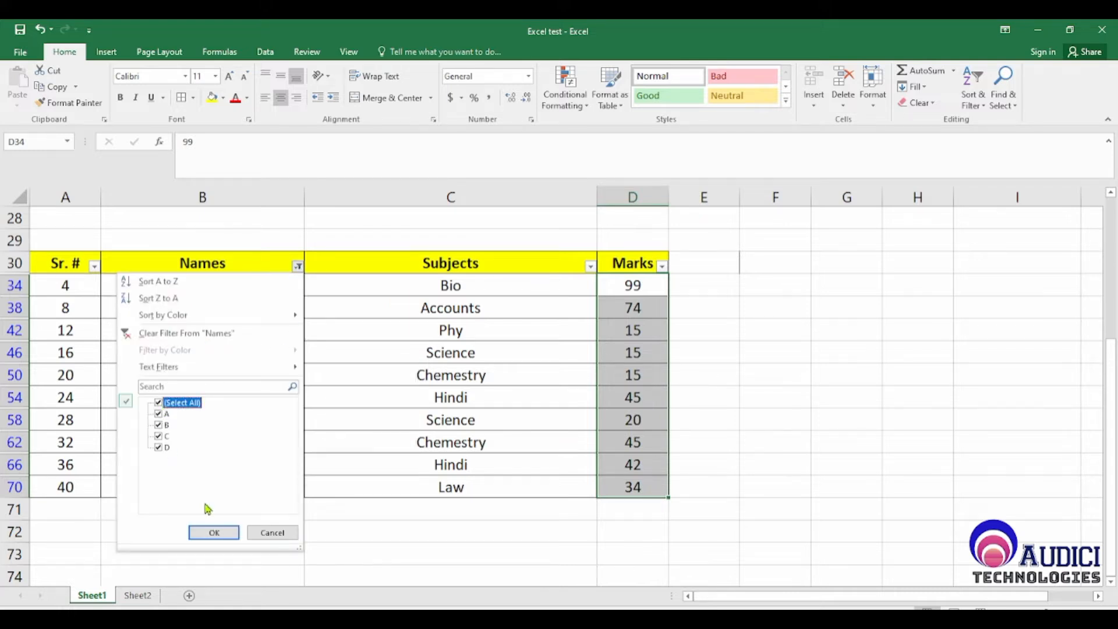
pyautogui.click(214, 533)
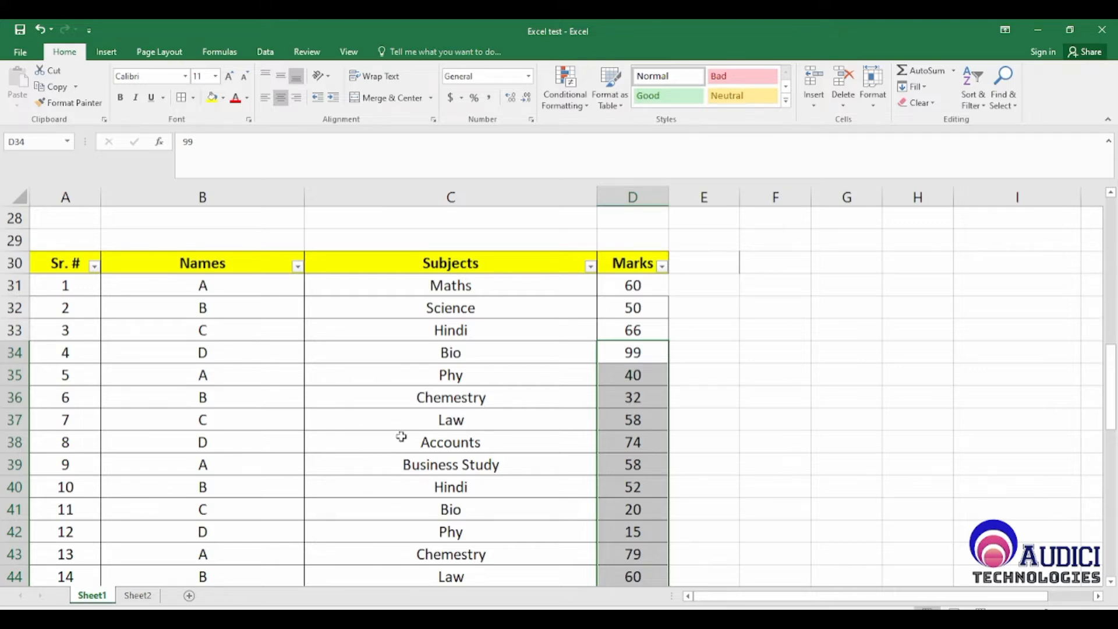
# Delete eleven blank rows, from row 11 to row 21, between the feature list and the marks table
pyautogui.scroll(-5, 402, 437)
pyautogui.scroll(10, 401, 437)
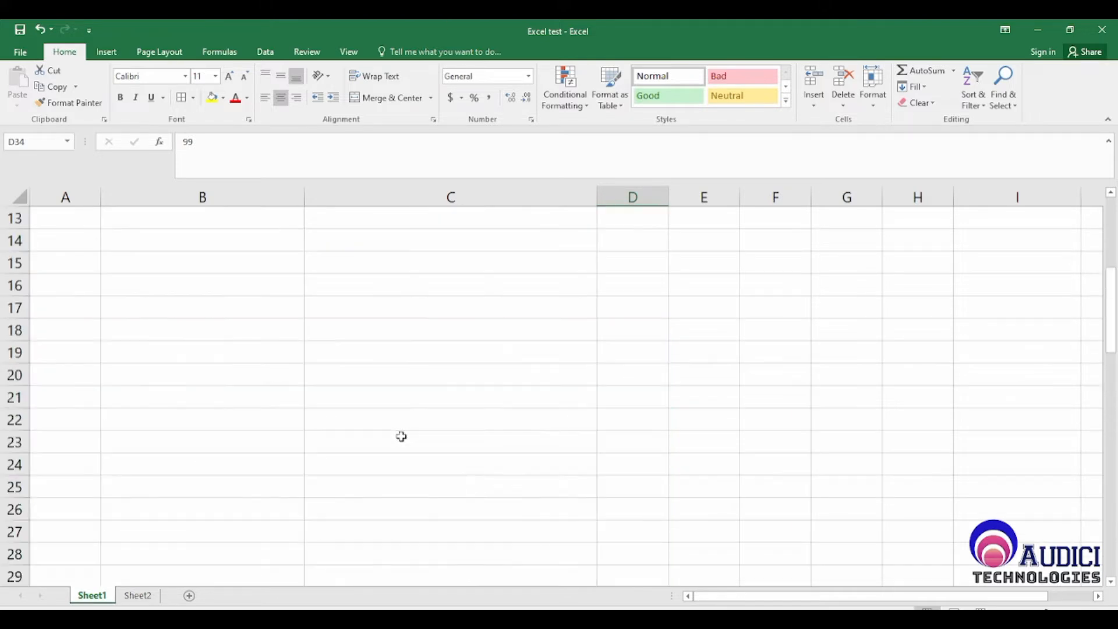
pyautogui.scroll(4, 401, 437)
pyautogui.scroll(-6, 401, 437)
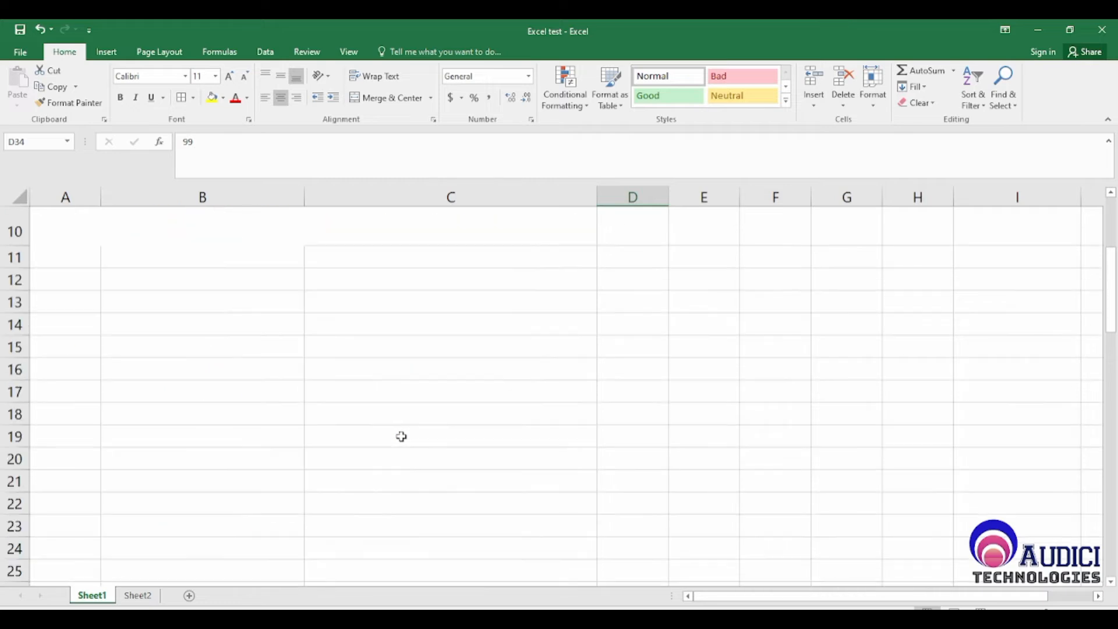
pyautogui.scroll(4, 401, 437)
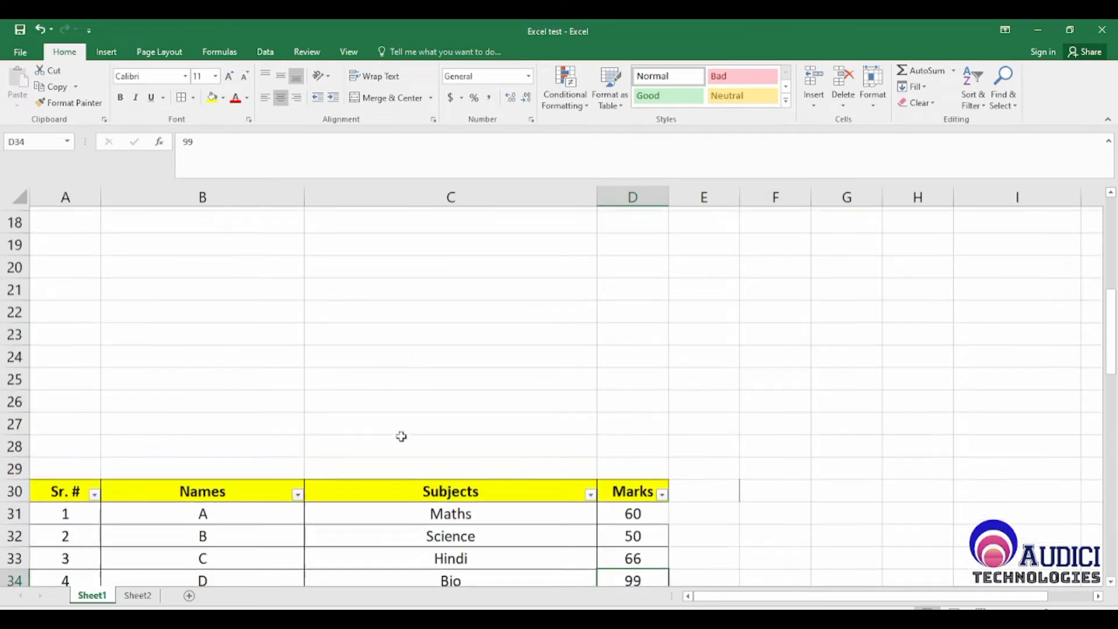
pyautogui.click(14, 397)
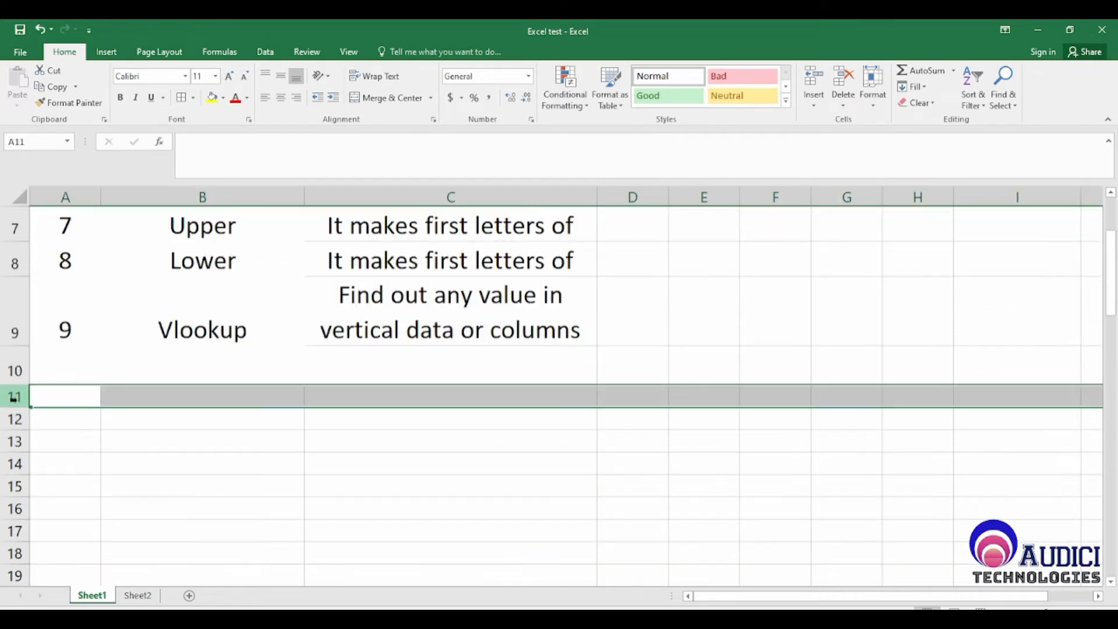
pyautogui.moveTo(14, 398); pyautogui.dragTo(14, 580)
pyautogui.hotkey('ctrl', '-')
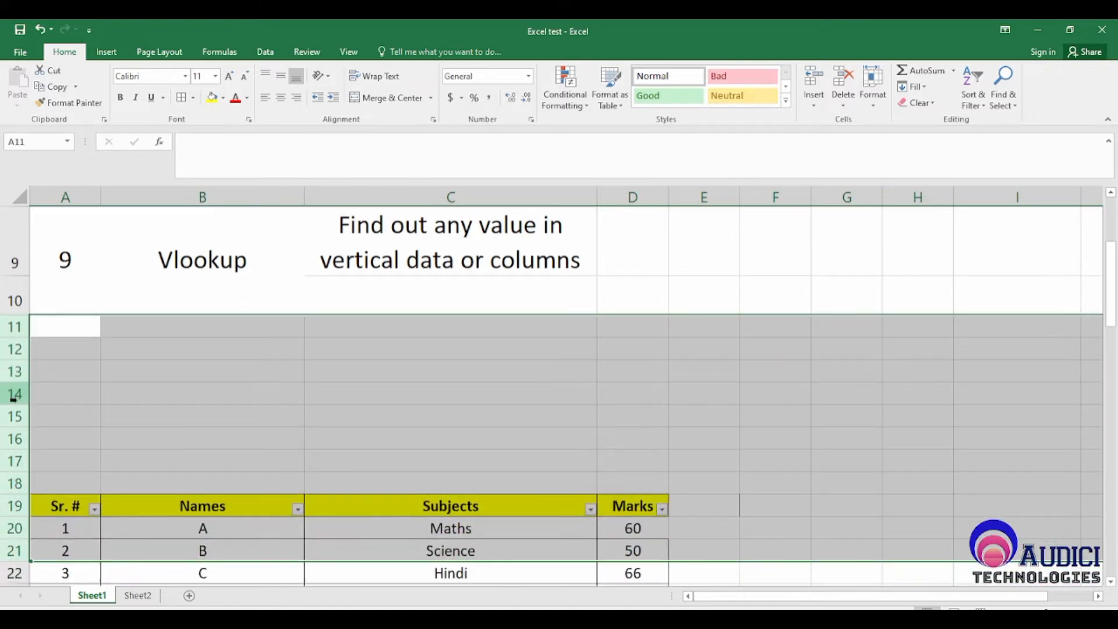
pyautogui.click(253, 429)
# Go over the Delete Duplicates entry in the feature list and the repeated names in the marks table
pyautogui.scroll(3, 253, 430)
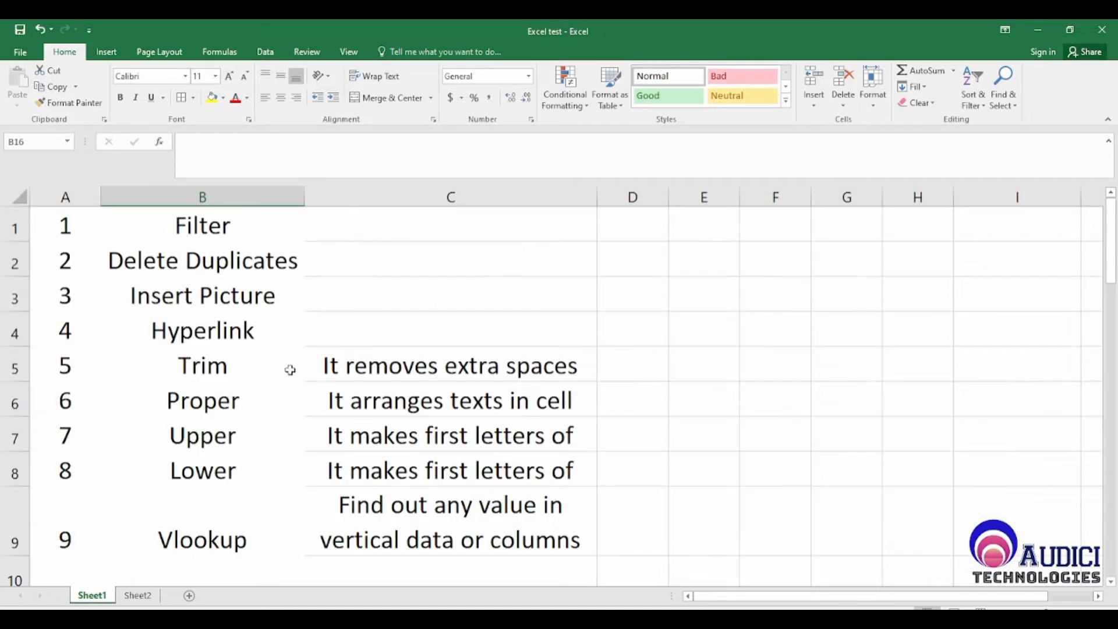
pyautogui.click(205, 261)
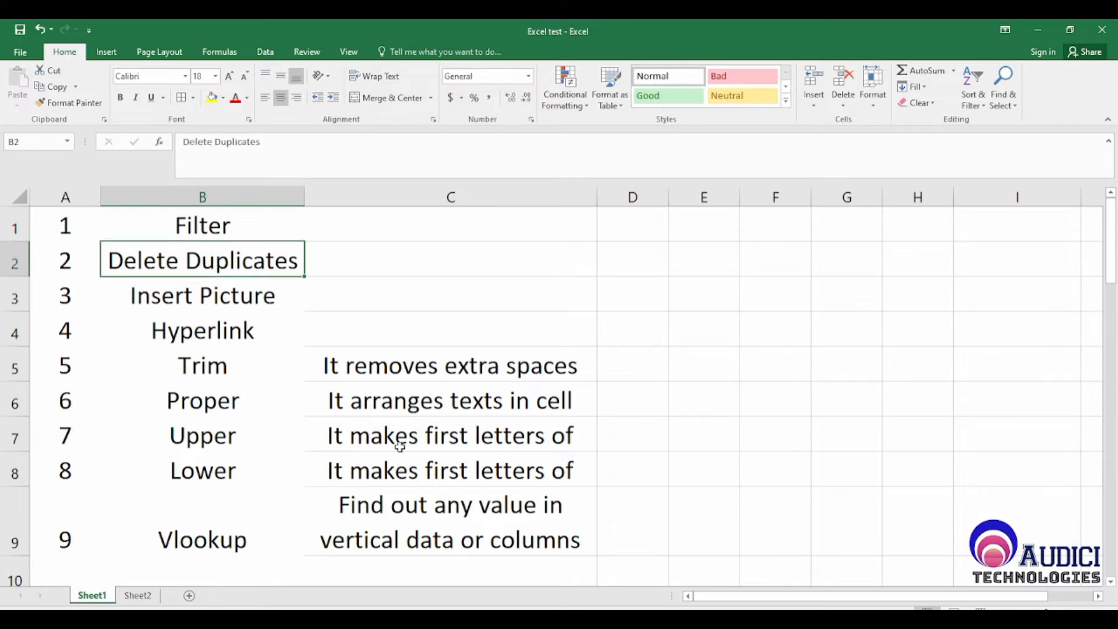
pyautogui.scroll(-4, 400, 446)
pyautogui.scroll(-2, 400, 447)
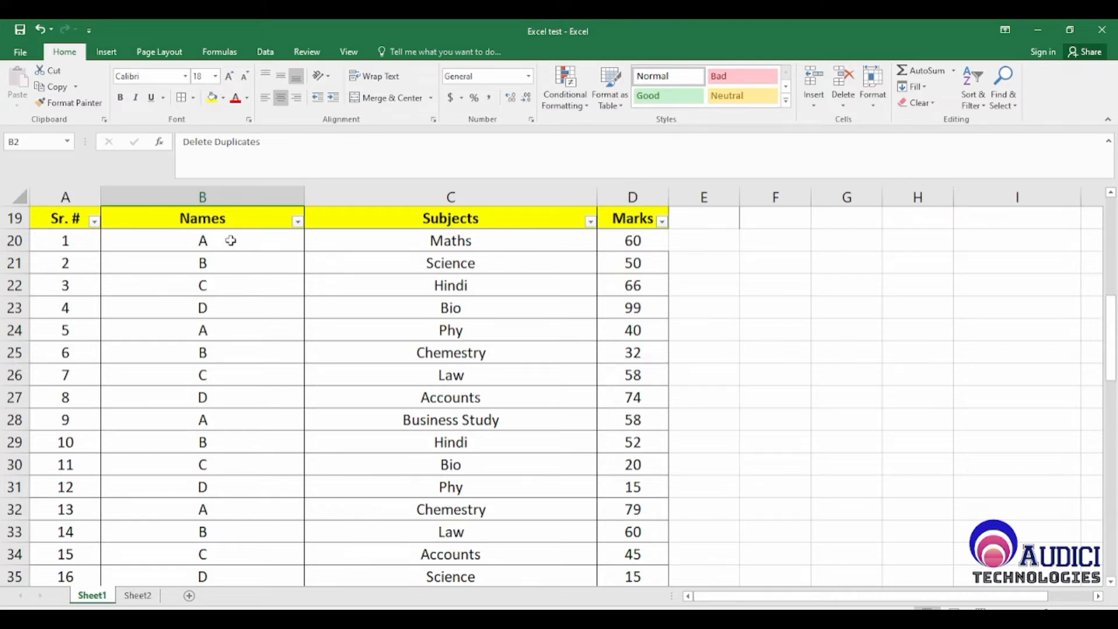
pyautogui.click(206, 241)
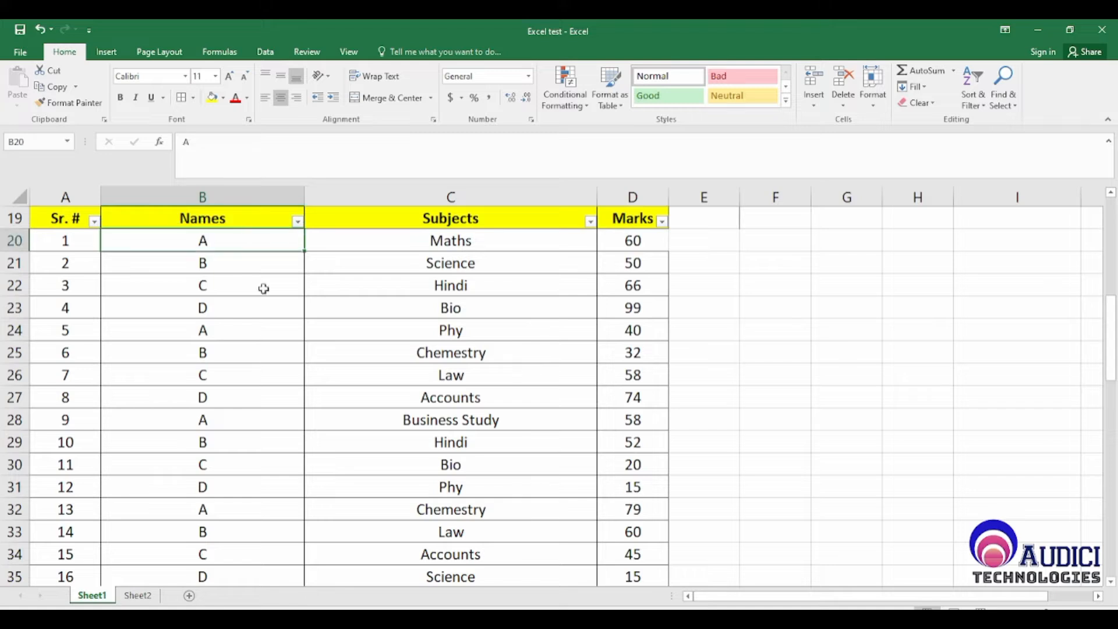
pyautogui.click(634, 247)
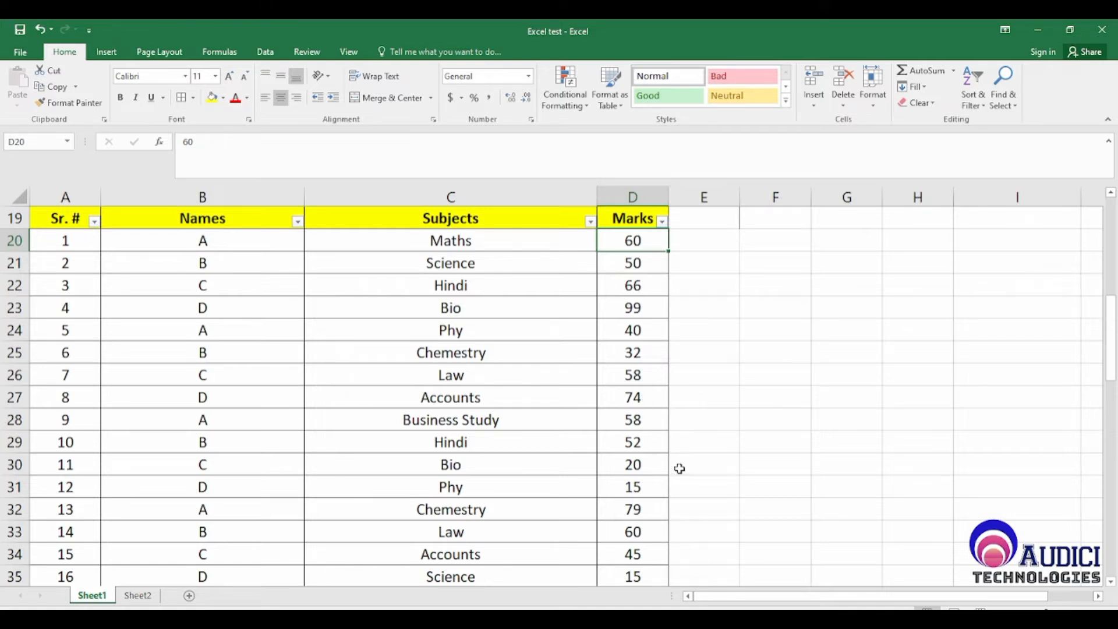
pyautogui.click(239, 285)
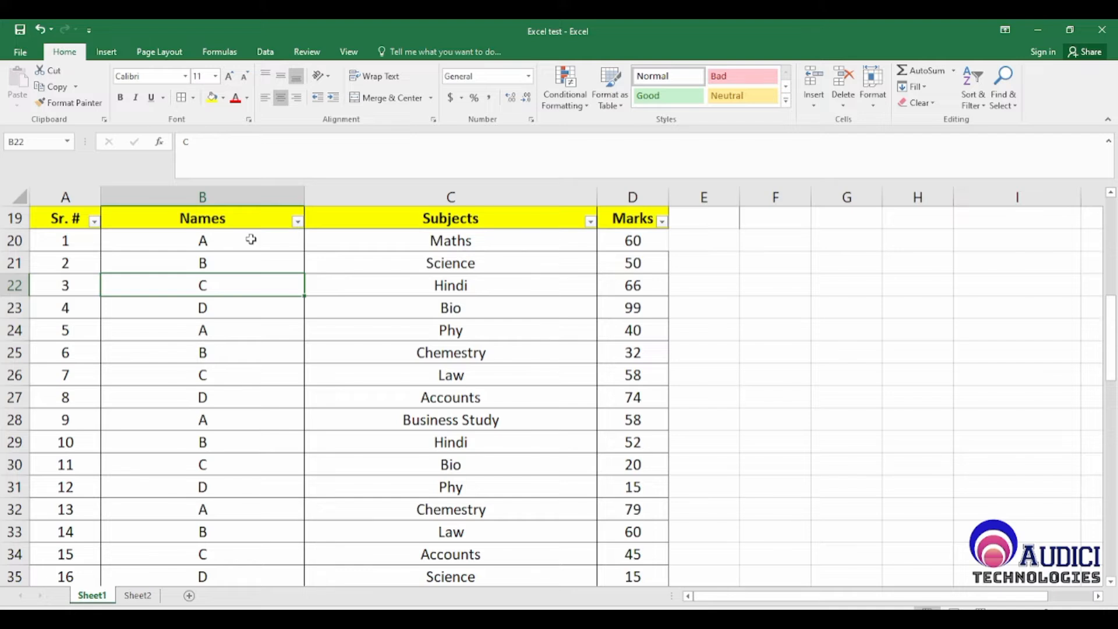
pyautogui.moveTo(251, 239); pyautogui.dragTo(254, 414)
pyautogui.click(225, 422)
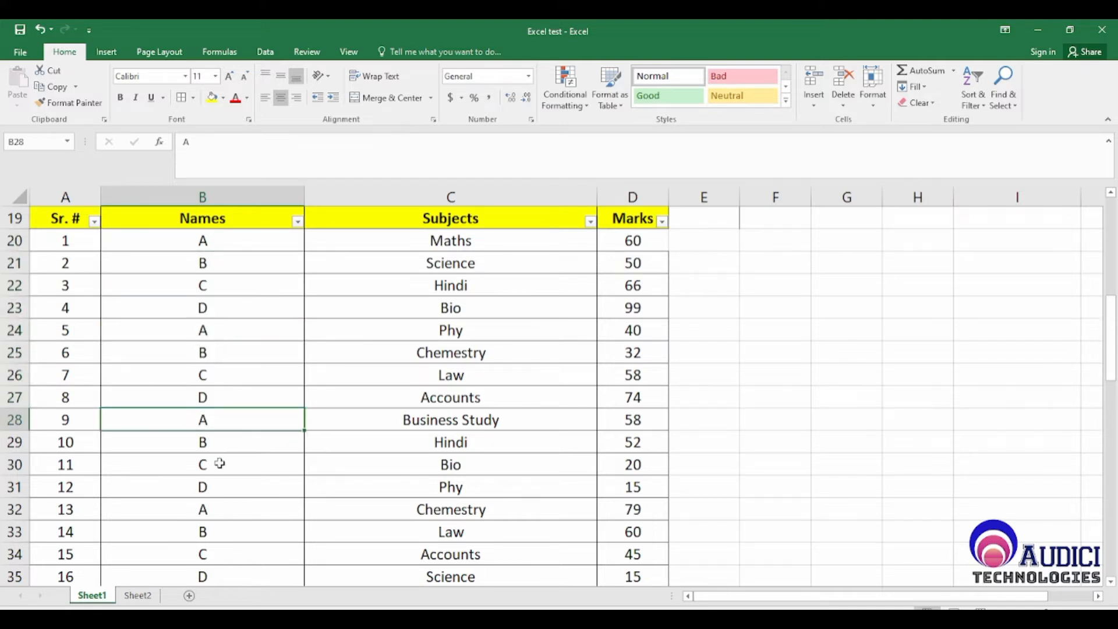
pyautogui.click(237, 242)
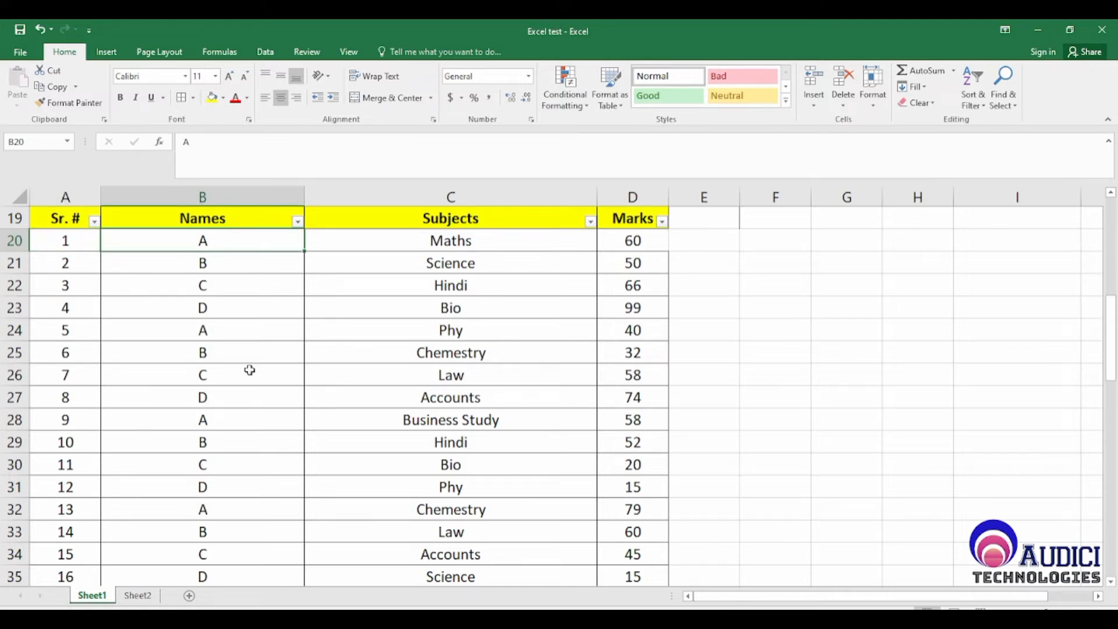
pyautogui.press('Left')
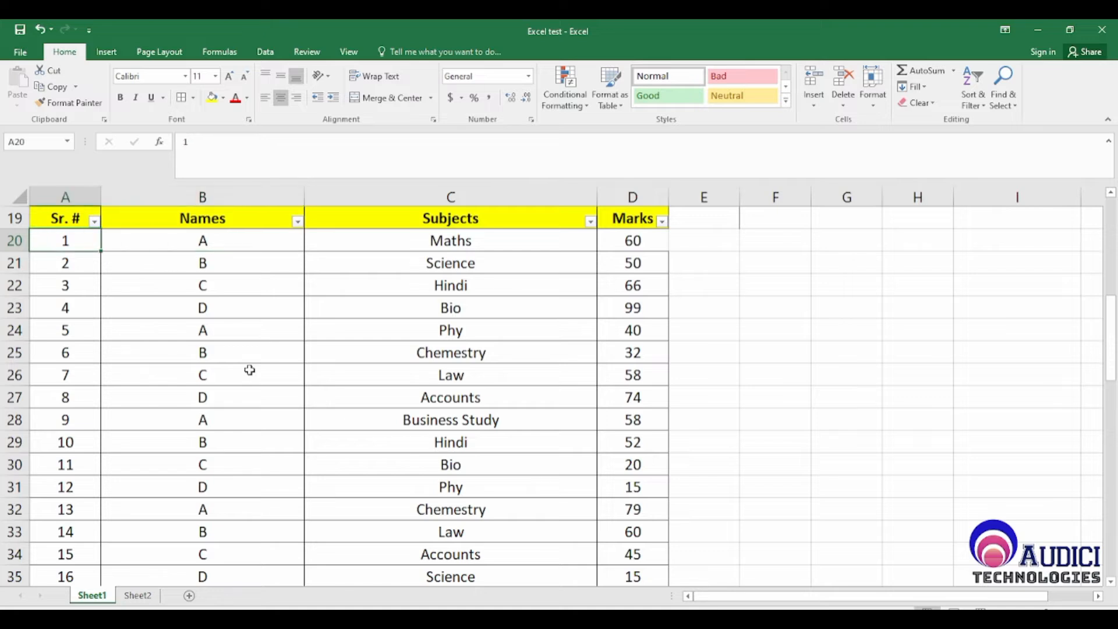
pyautogui.press('Right')
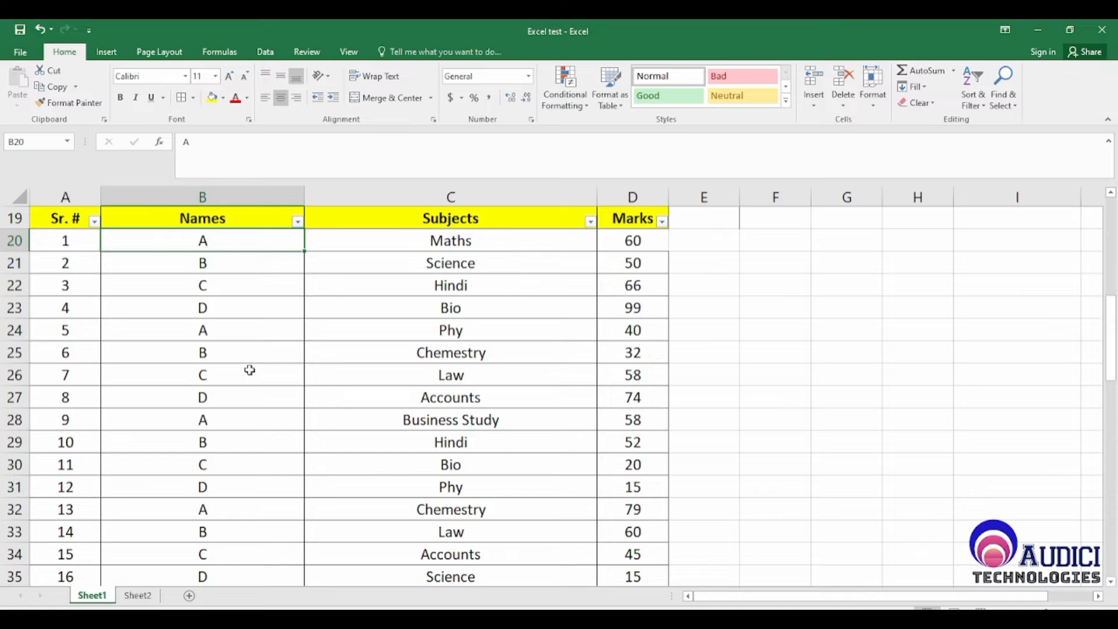
# Remove duplicates from the names in B20:B59, continuing with the current selection only and checking the Names column
pyautogui.hotkey('ctrl', 'shift', 'Down')
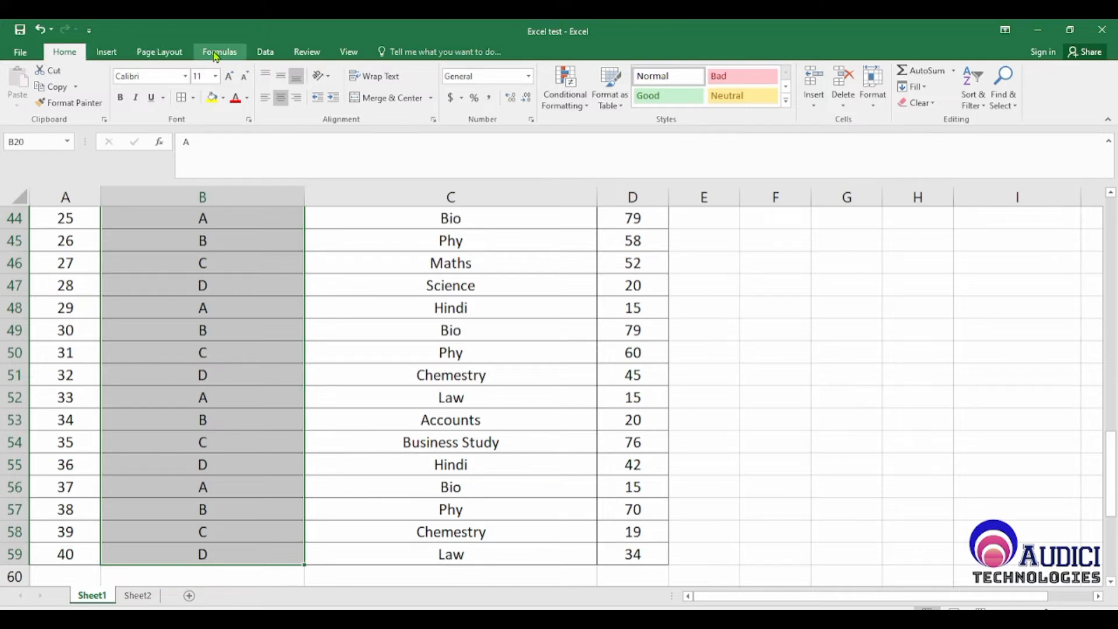
pyautogui.click(267, 56)
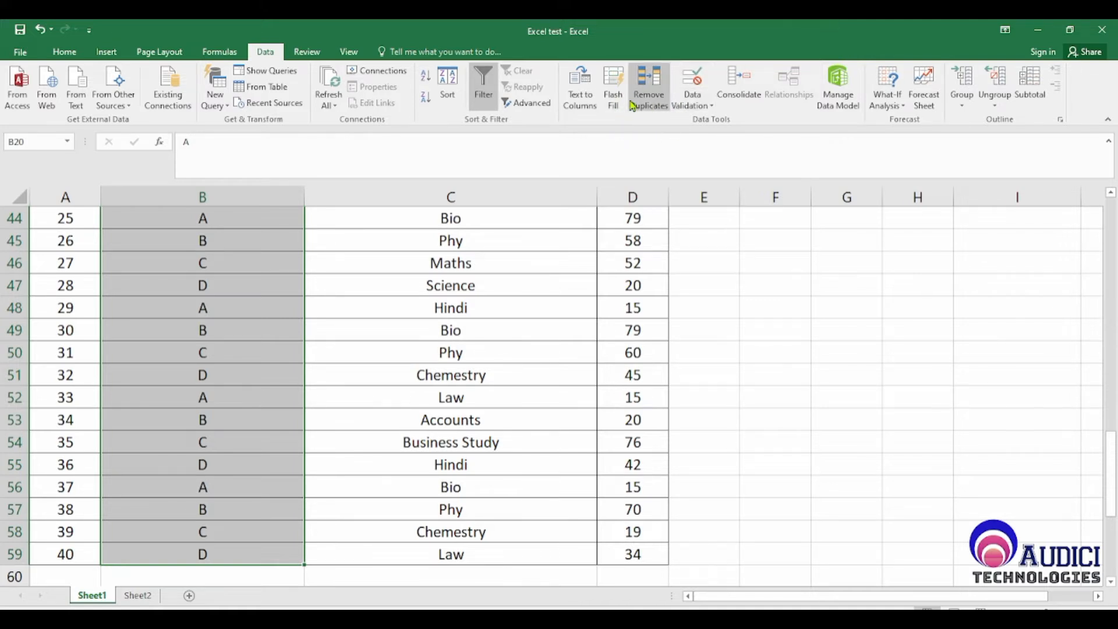
pyautogui.click(660, 95)
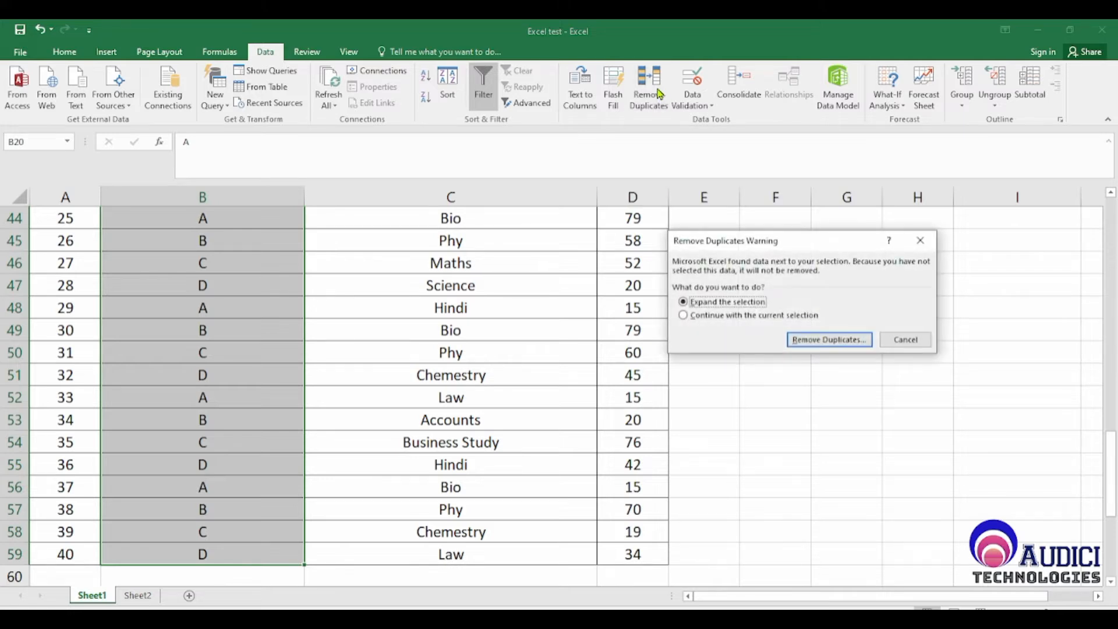
pyautogui.moveTo(808, 247); pyautogui.dragTo(580, 255)
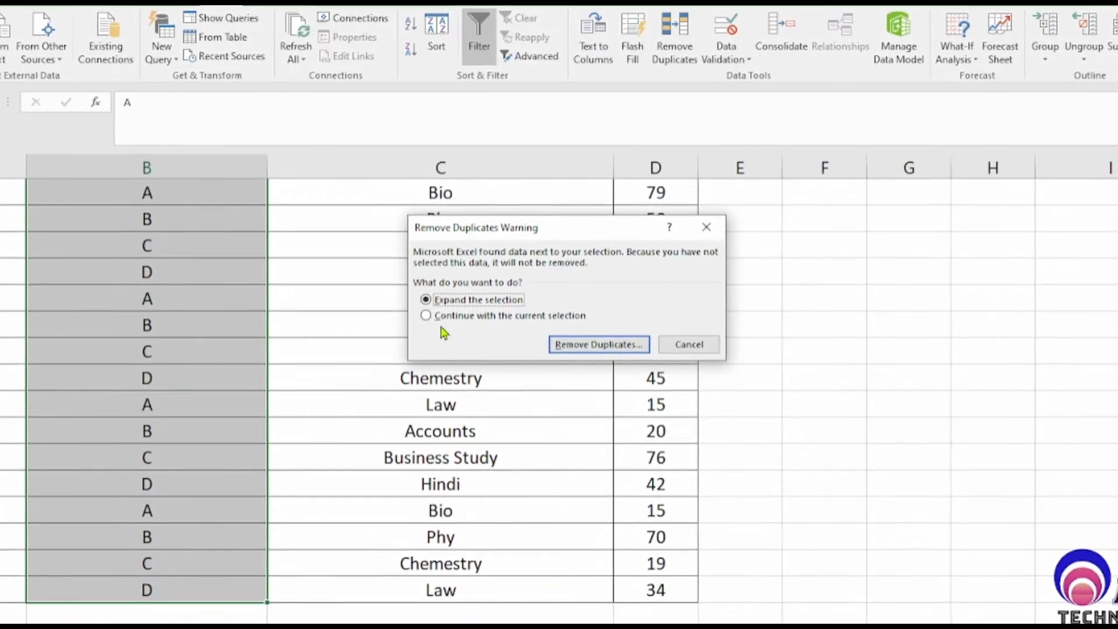
pyautogui.click(460, 318)
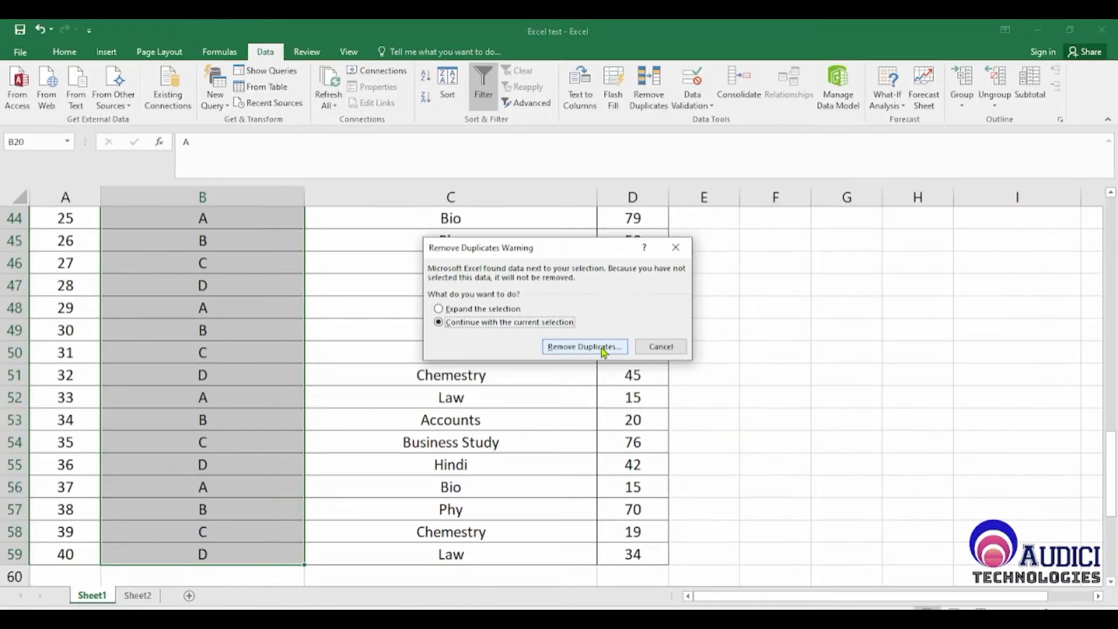
pyautogui.click(600, 350)
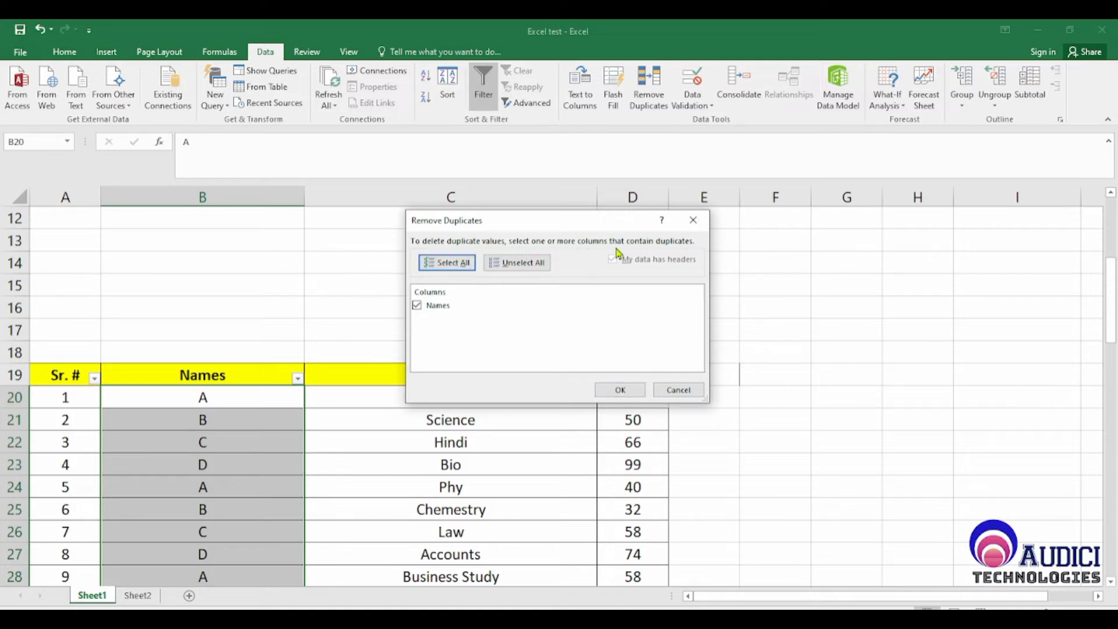
pyautogui.click(627, 394)
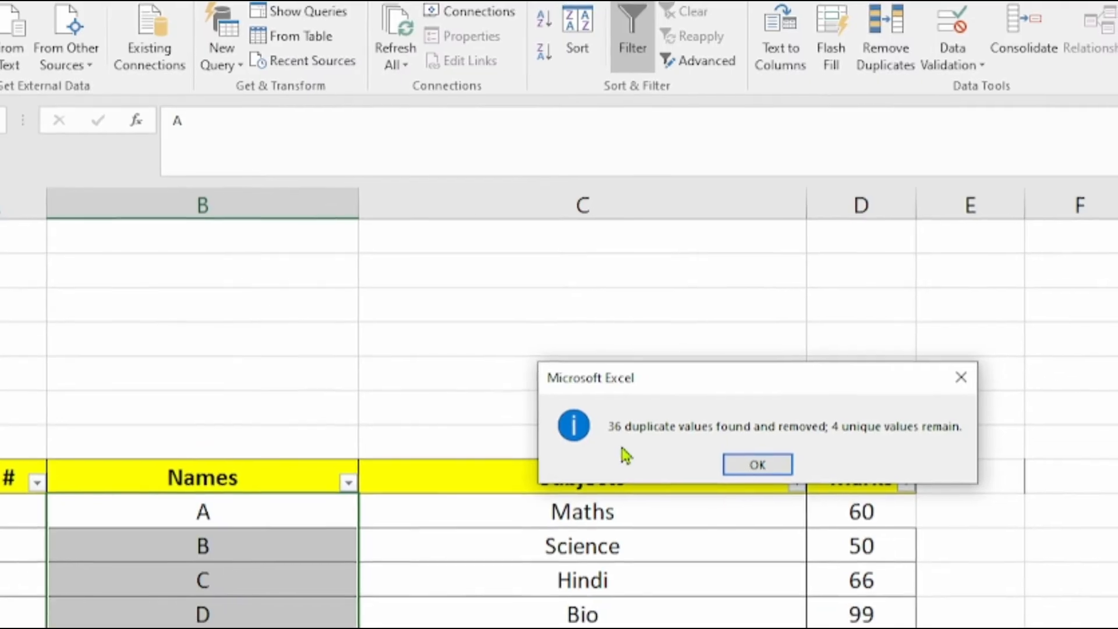
pyautogui.moveTo(753, 367); pyautogui.dragTo(614, 280)
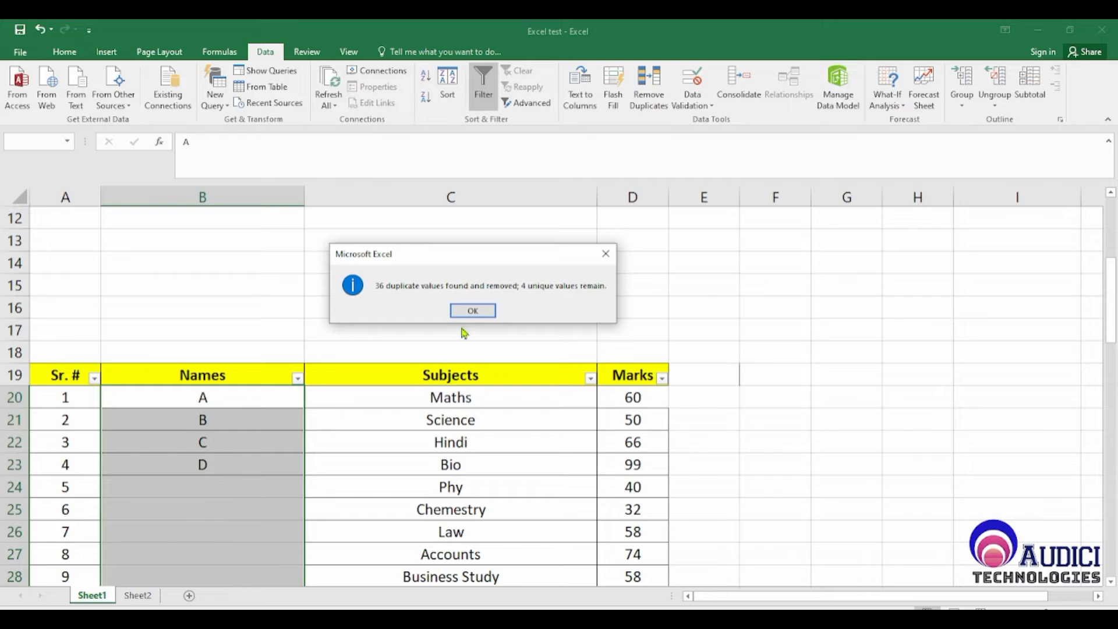
pyautogui.click(470, 311)
# Examine the Names column down the whole table and the unique names at its start
pyautogui.click(216, 496)
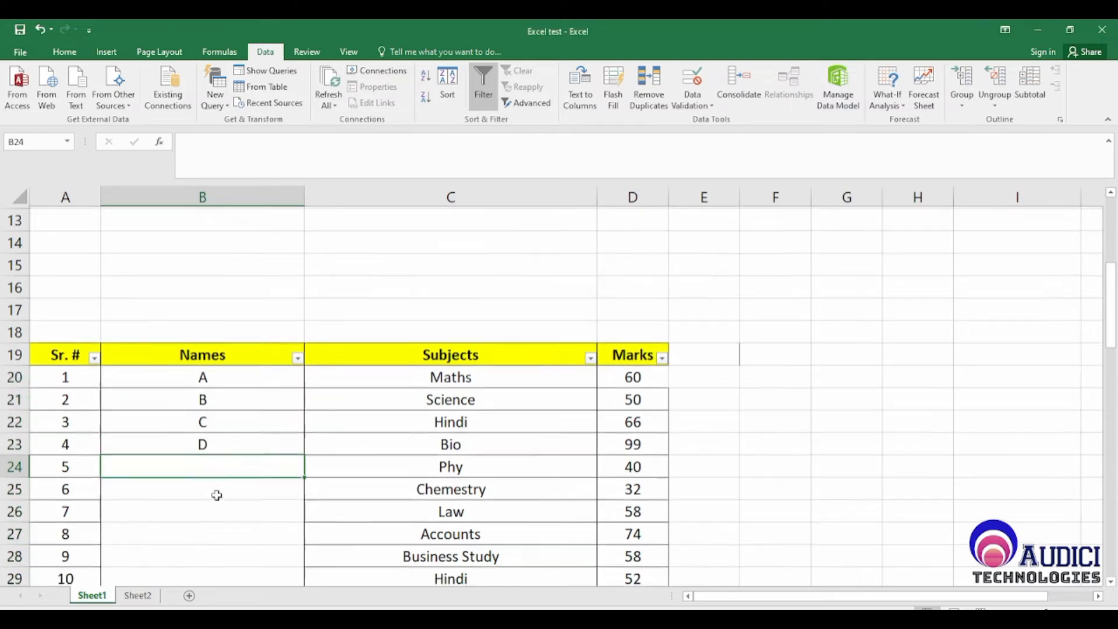
pyautogui.scroll(-3, 216, 495)
pyautogui.scroll(3, 216, 496)
pyautogui.scroll(-5, 217, 496)
pyautogui.scroll(-5, 216, 495)
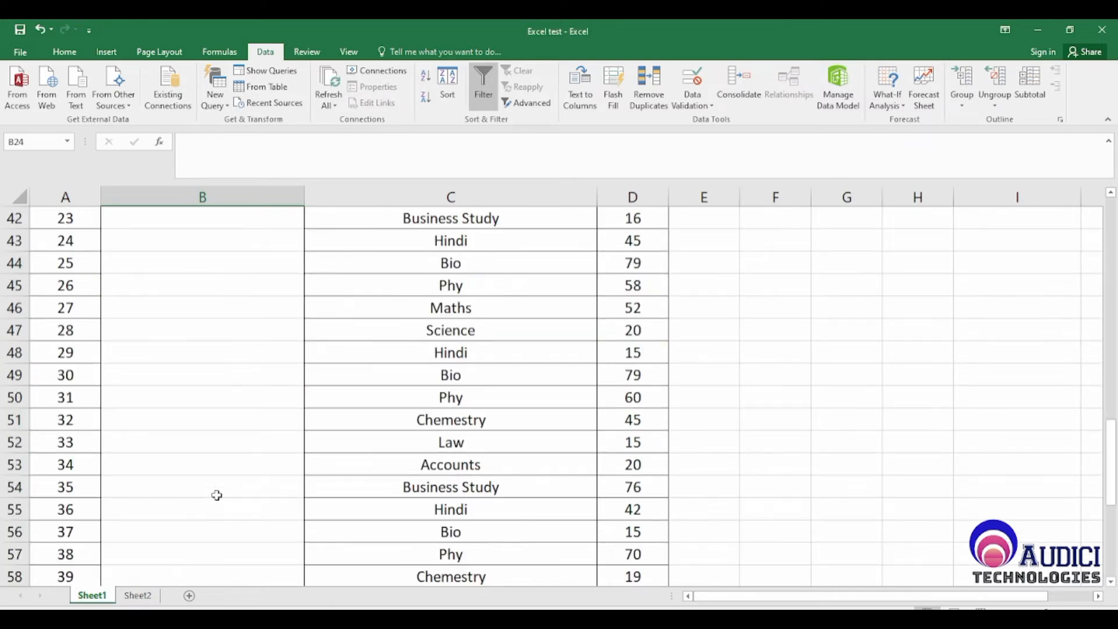
pyautogui.scroll(11, 217, 496)
pyautogui.scroll(-3, 217, 496)
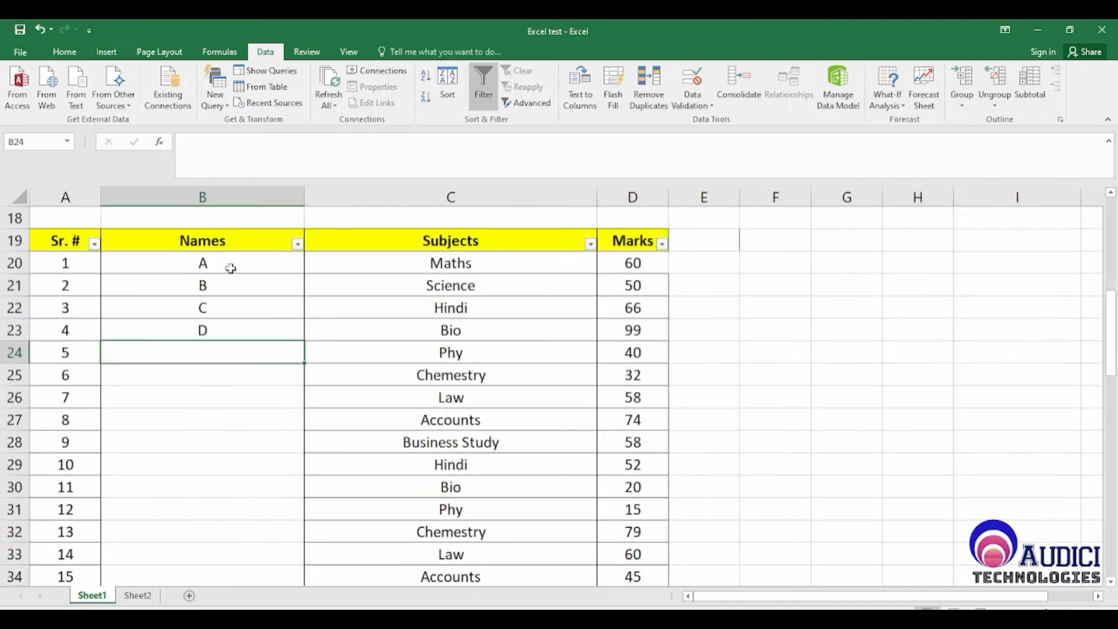
pyautogui.moveTo(230, 265); pyautogui.dragTo(249, 338)
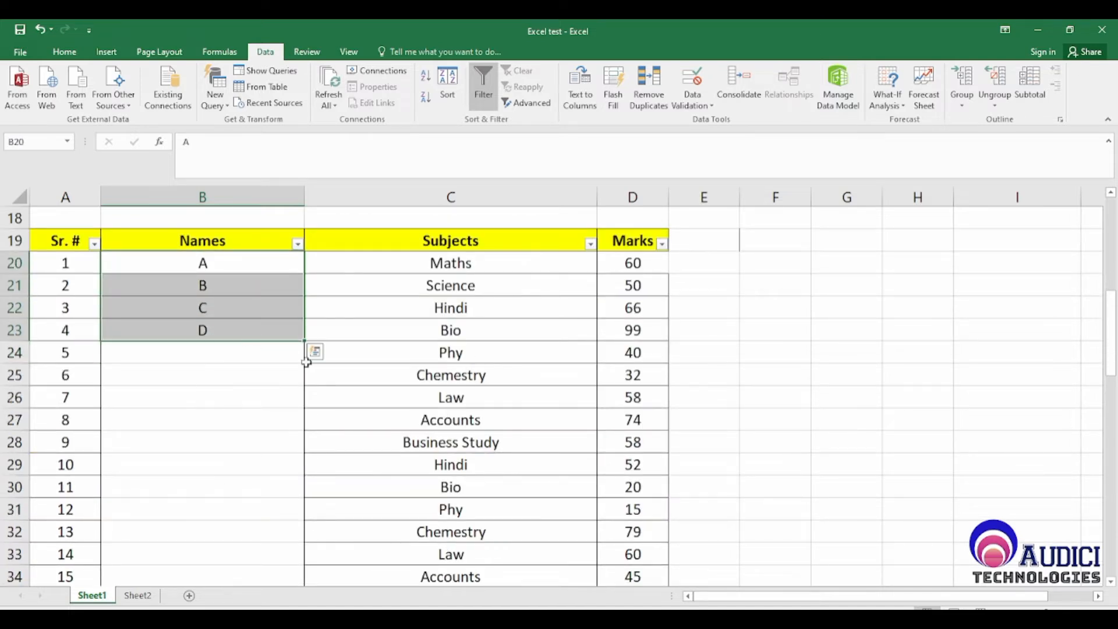
# Go over the feature list again, and compare the Marks column with the unique names and the cells below them
pyautogui.scroll(4, 346, 413)
pyautogui.scroll(-4, 346, 413)
pyautogui.scroll(5, 346, 413)
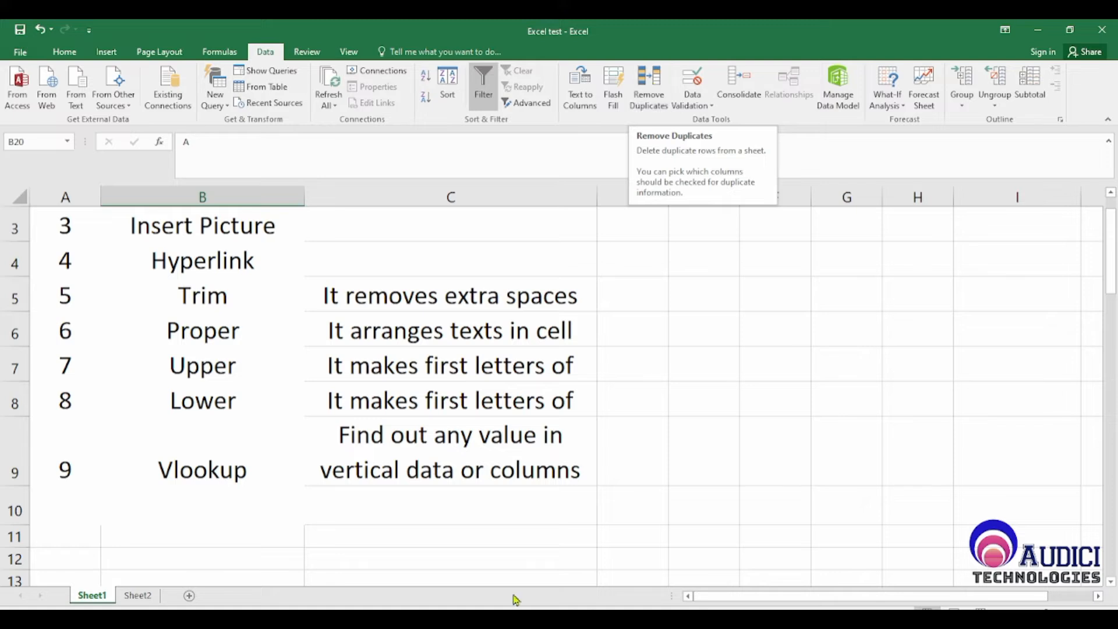
pyautogui.scroll(-5, 329, 508)
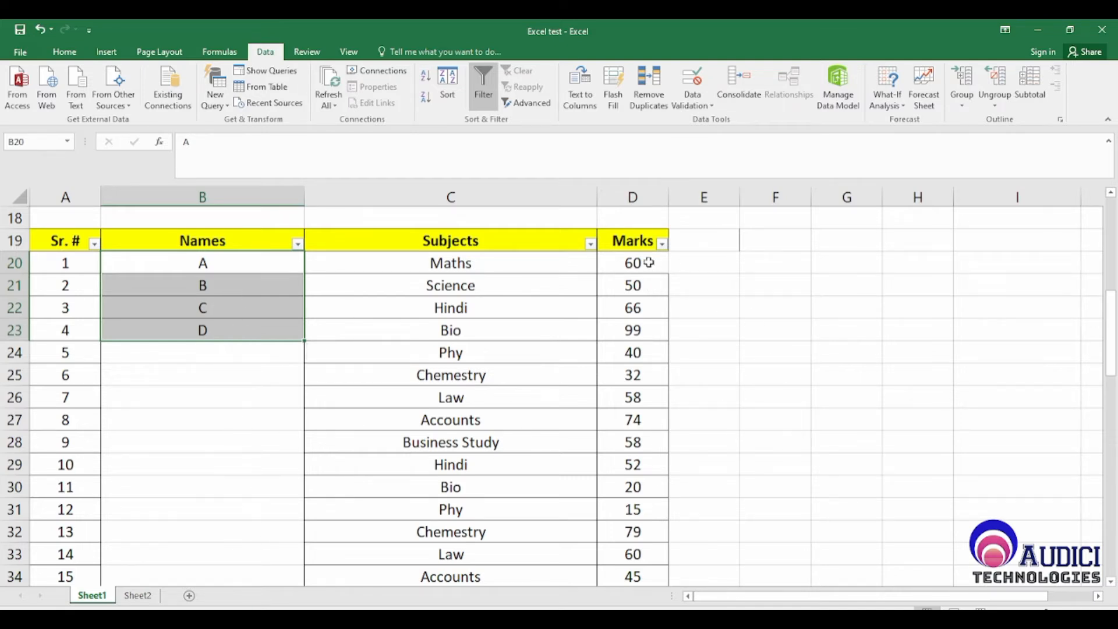
pyautogui.moveTo(648, 263); pyautogui.dragTo(653, 564)
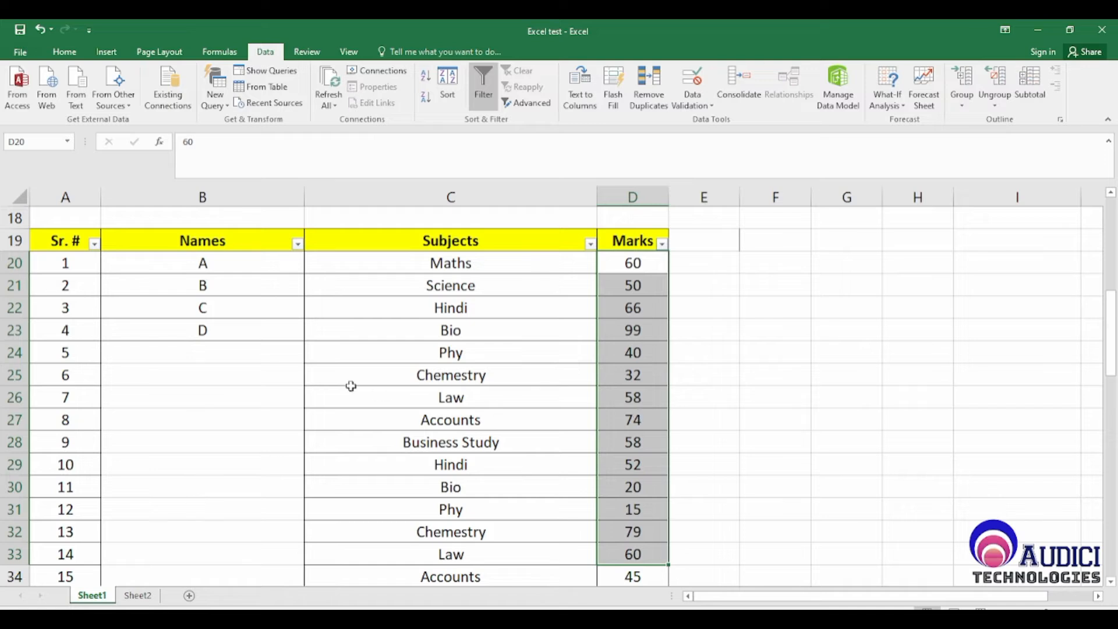
pyautogui.click(230, 350)
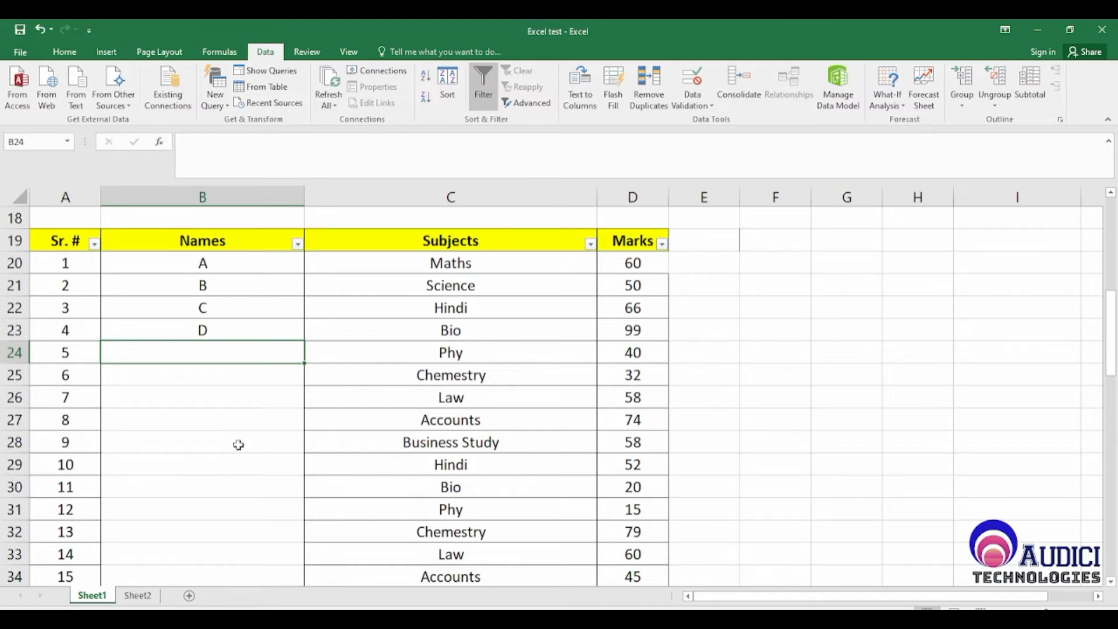
pyautogui.moveTo(247, 261); pyautogui.dragTo(251, 334)
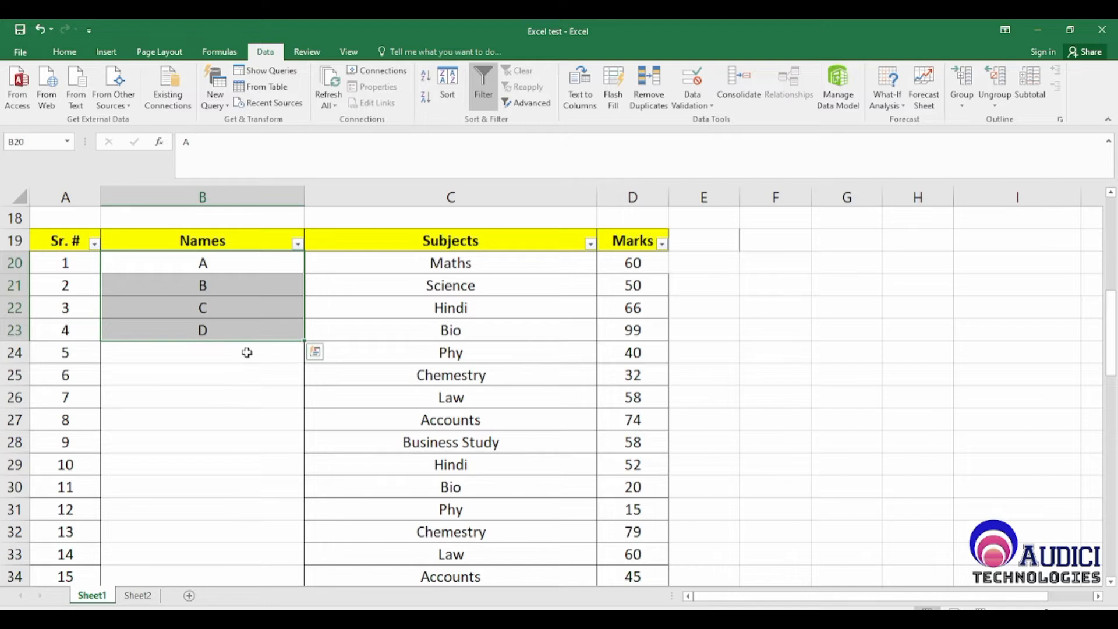
pyautogui.click(245, 352)
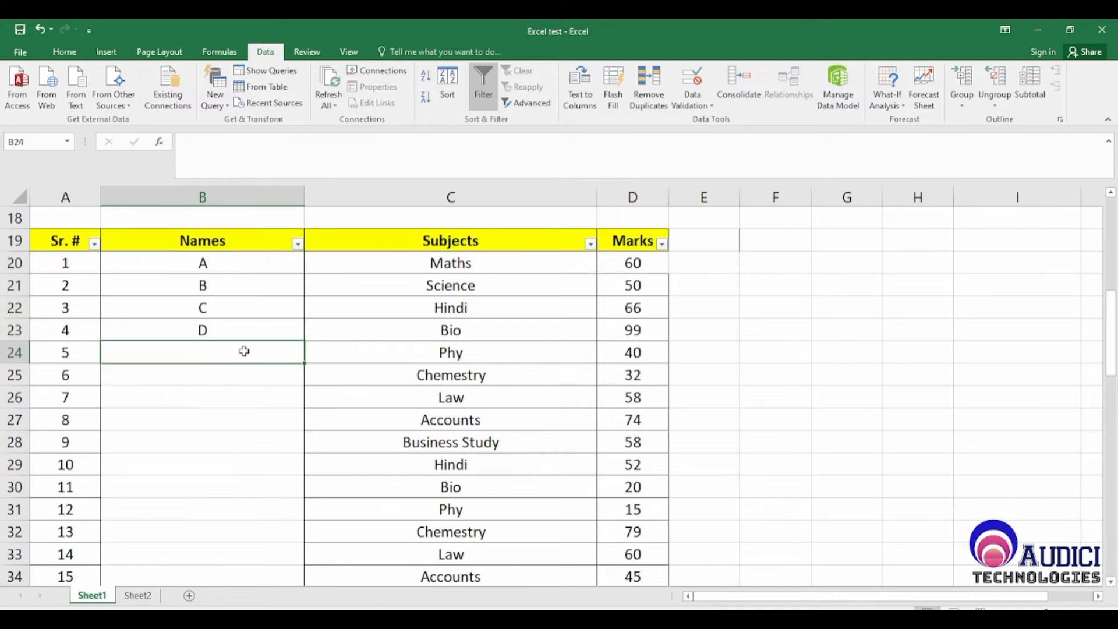
# Undo the removal of duplicates in the Names column and check the names throughout the table
pyautogui.hotkey('ctrl', 'z')
pyautogui.click(255, 456)
pyautogui.scroll(-6, 255, 456)
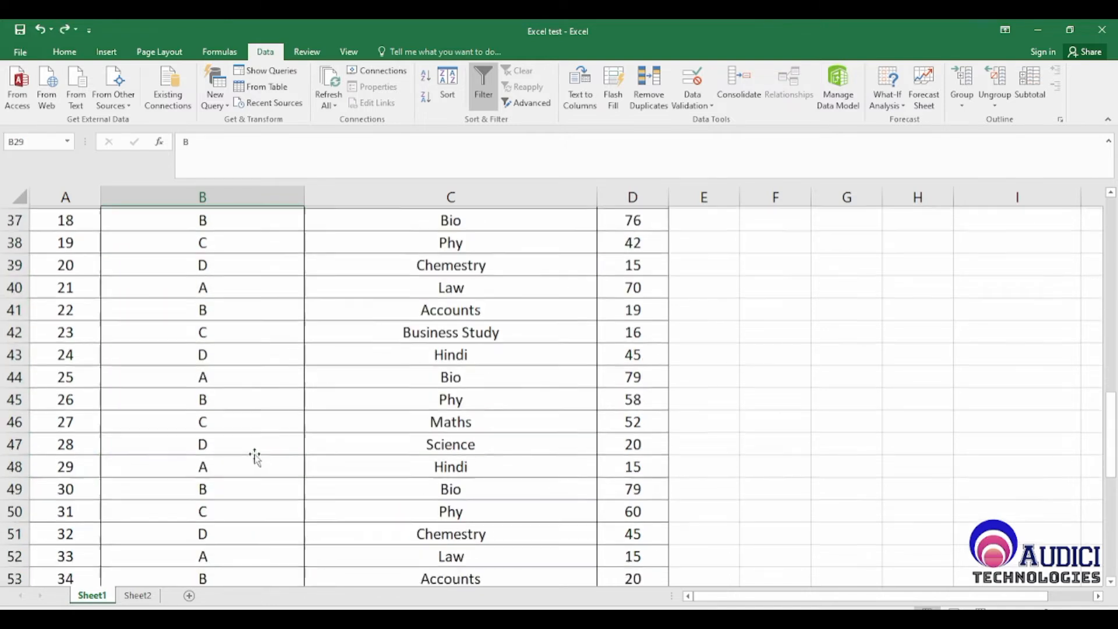
pyautogui.scroll(-11, 254, 456)
pyautogui.scroll(15, 254, 456)
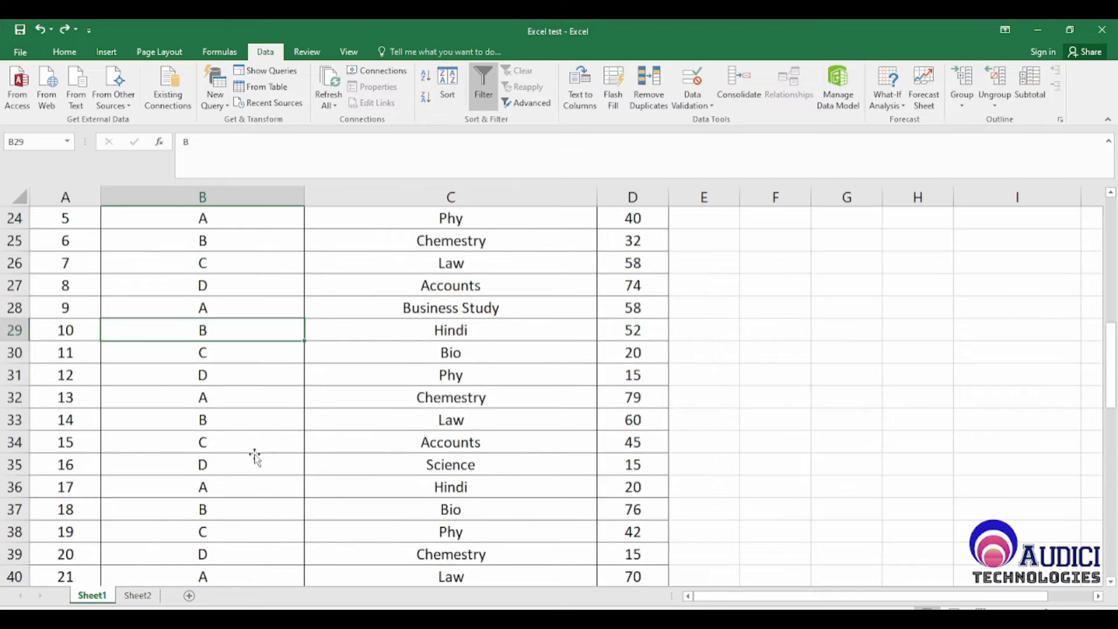
# Find the Insert Picture entry in the feature list and return to the start of the marks table
pyautogui.scroll(3, 254, 455)
pyautogui.click(262, 336)
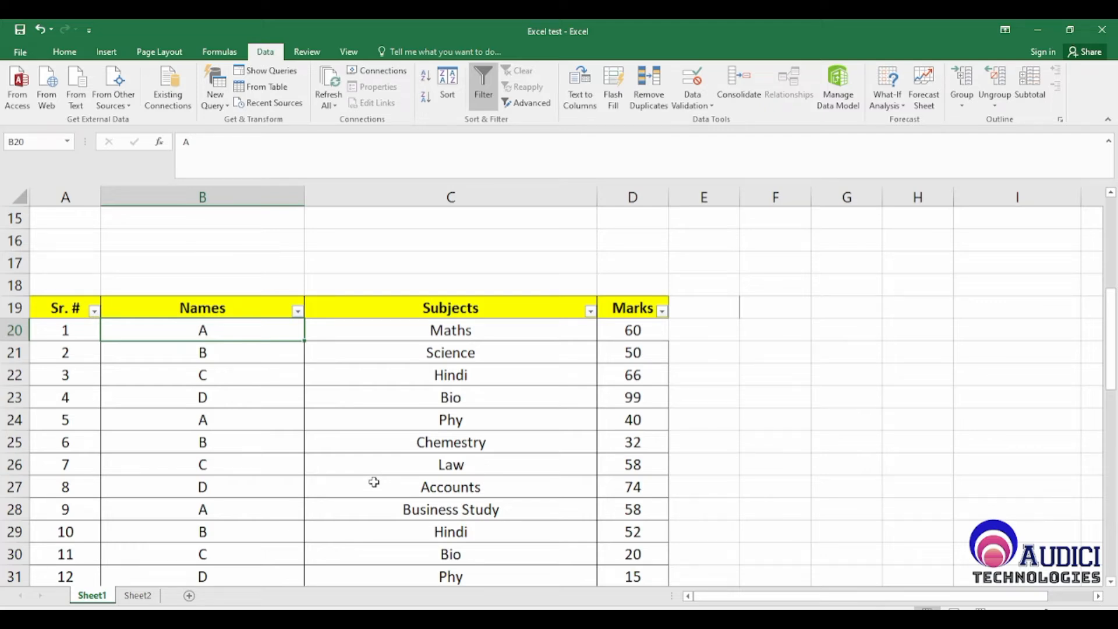
pyautogui.scroll(5, 373, 482)
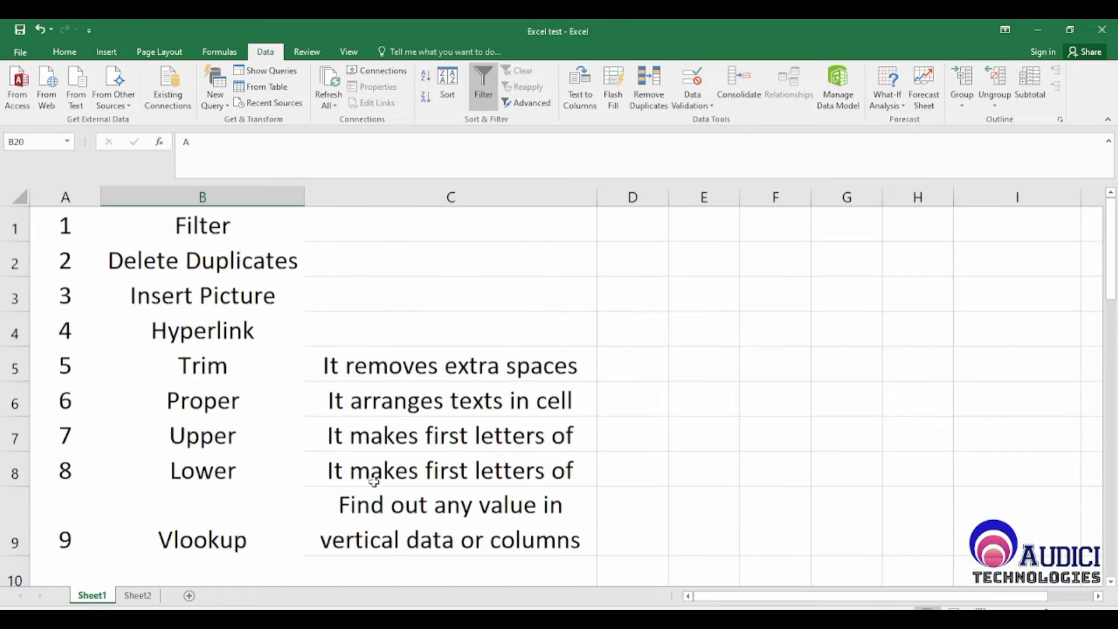
pyautogui.click(148, 300)
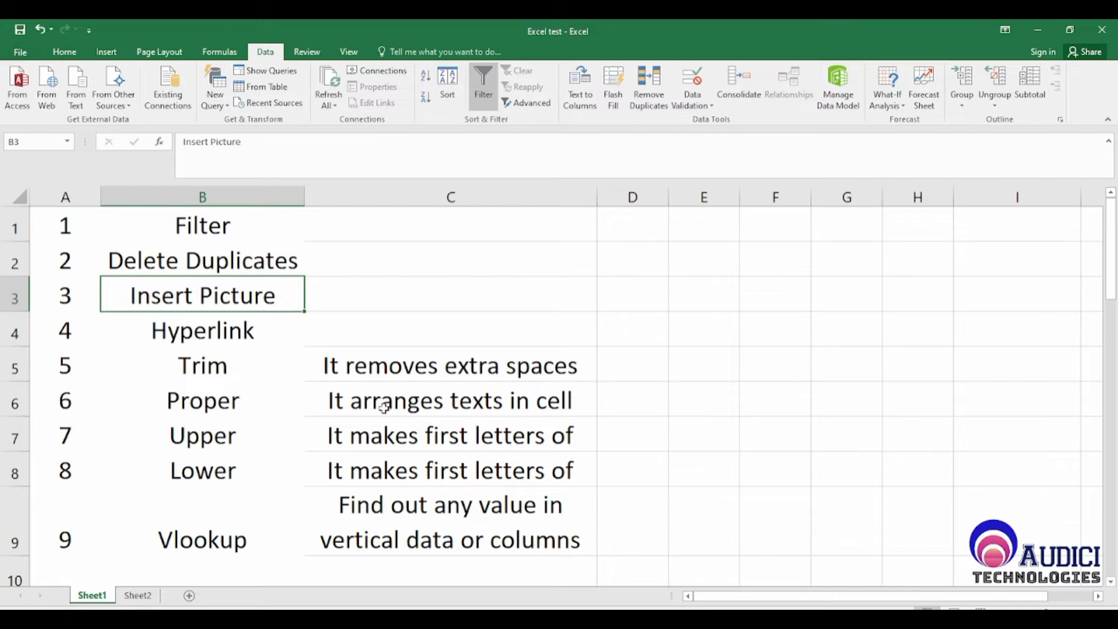
pyautogui.scroll(-6, 384, 408)
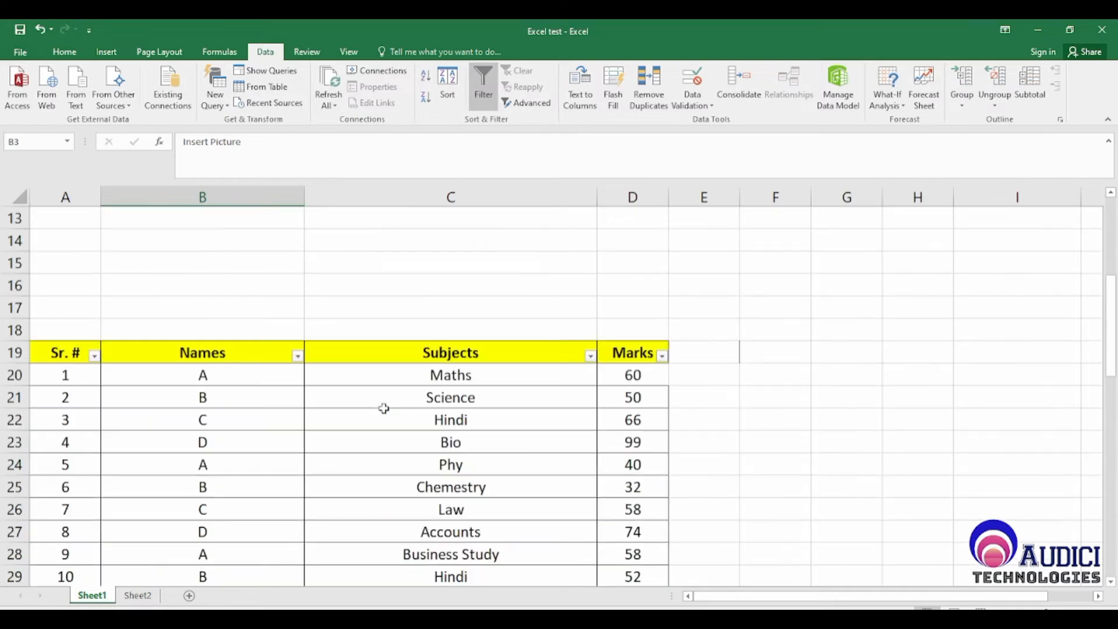
pyautogui.scroll(2, 438, 464)
pyautogui.scroll(-1, 554, 442)
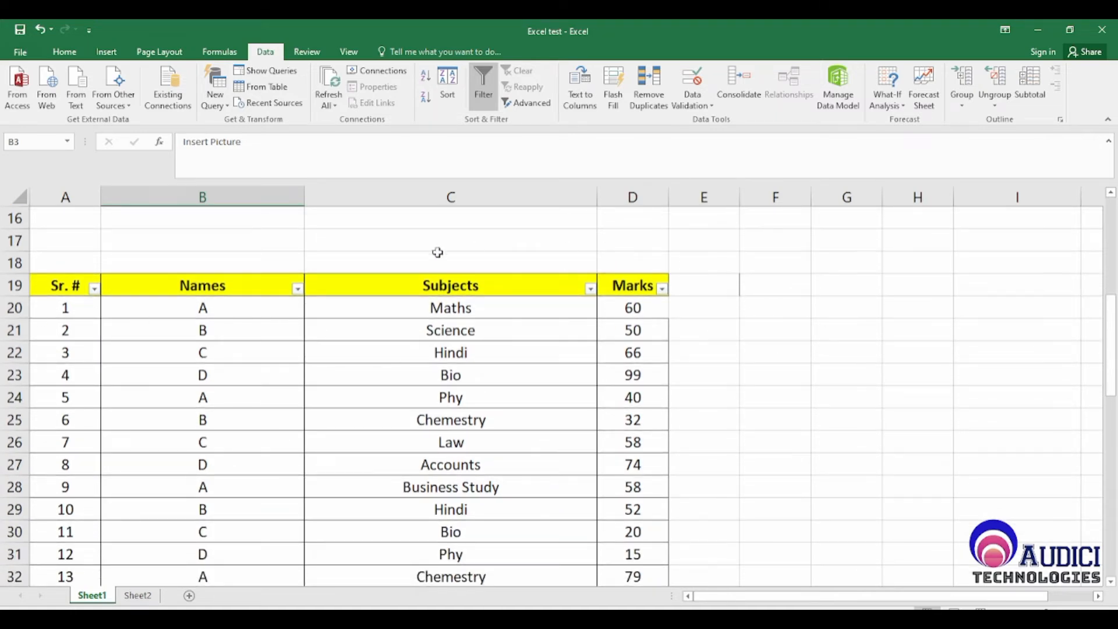
# Insert the picture Audicic Logo PNG from the Pictures folder at cell B18
pyautogui.click(260, 261)
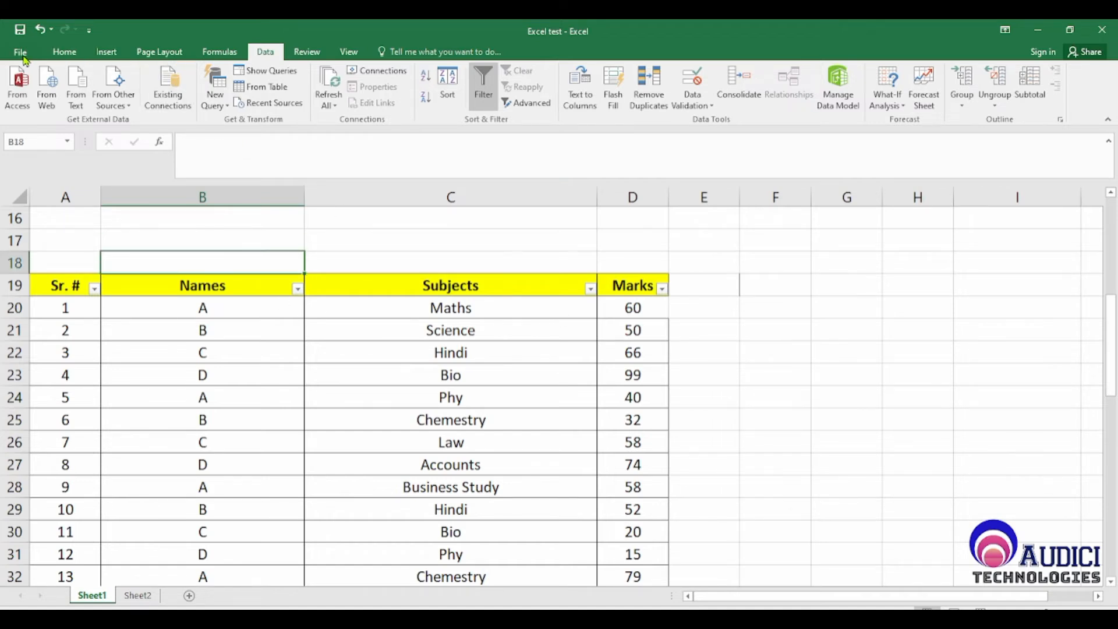
pyautogui.click(64, 53)
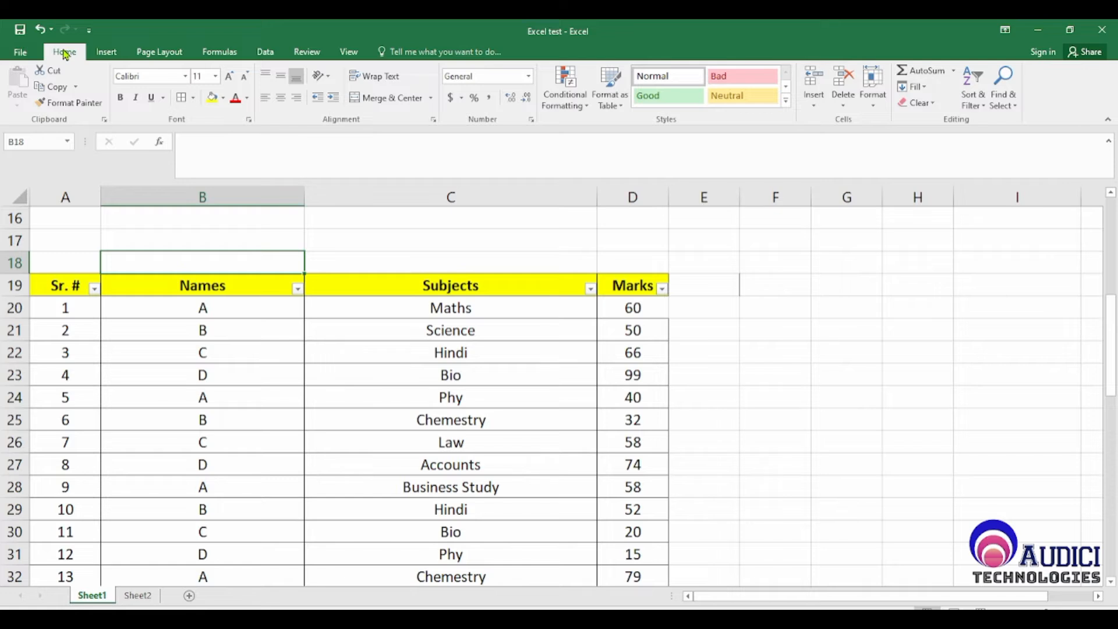
pyautogui.click(108, 54)
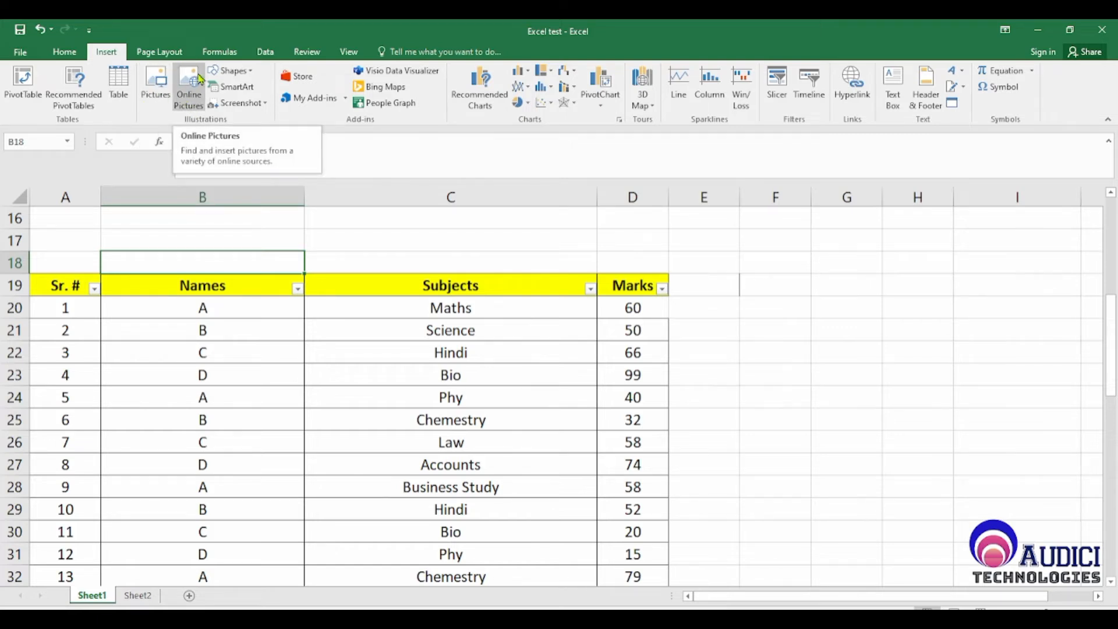
pyautogui.click(162, 91)
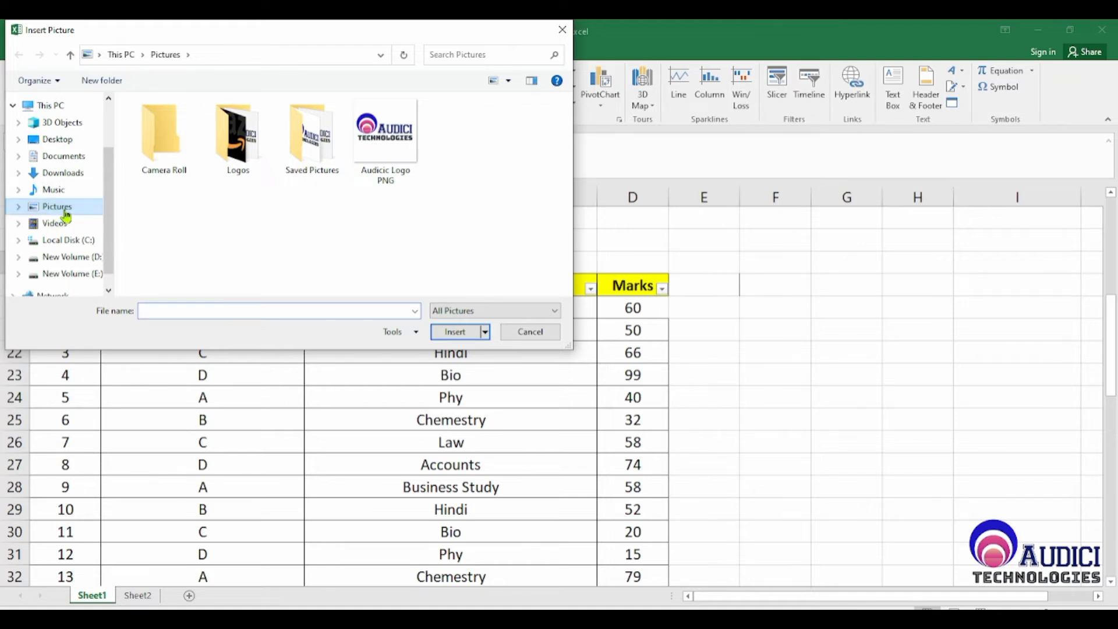
pyautogui.click(399, 149)
pyautogui.click(479, 335)
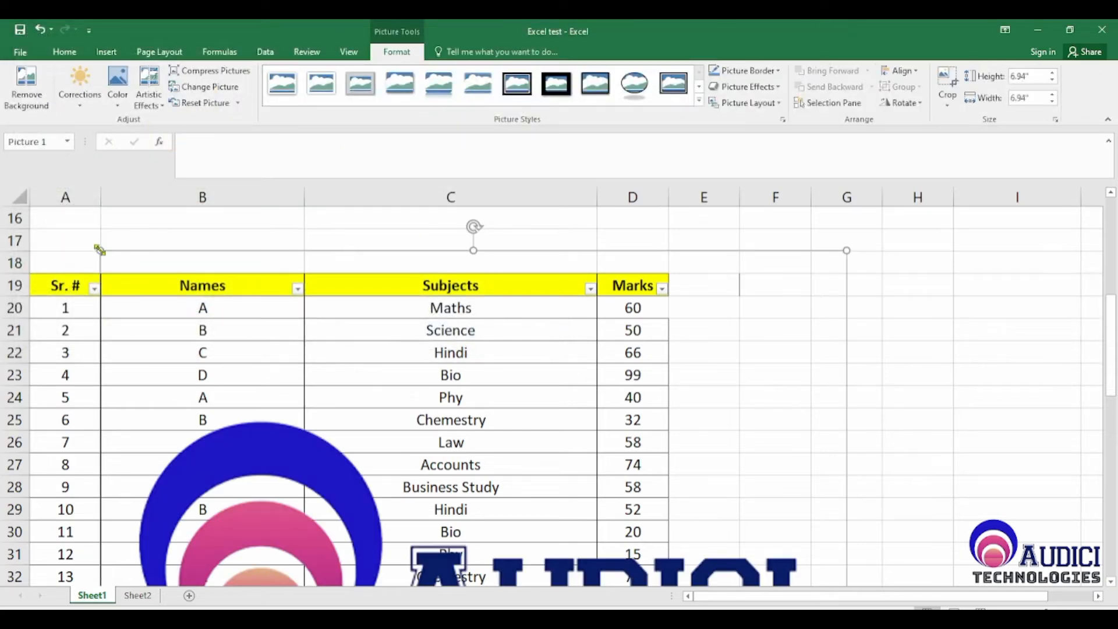
# Shrink the logo picture proportionally to about 4.72" by 4.72" and place it over the Names and Subjects columns at the table's start
pyautogui.moveTo(102, 255); pyautogui.dragTo(497, 489)
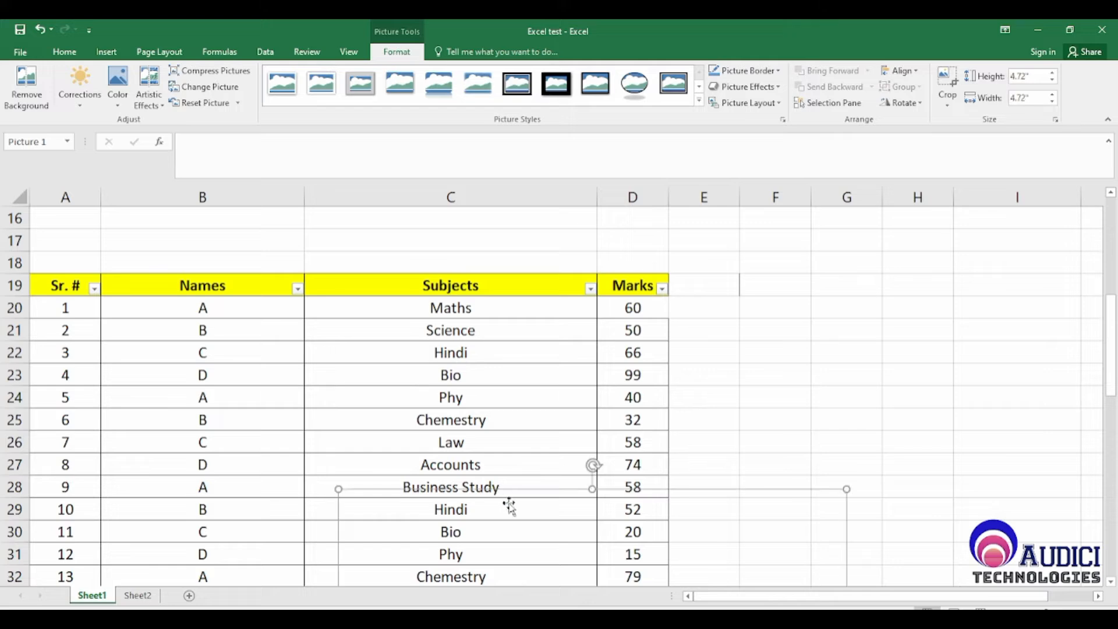
pyautogui.moveTo(502, 537); pyautogui.dragTo(313, 248)
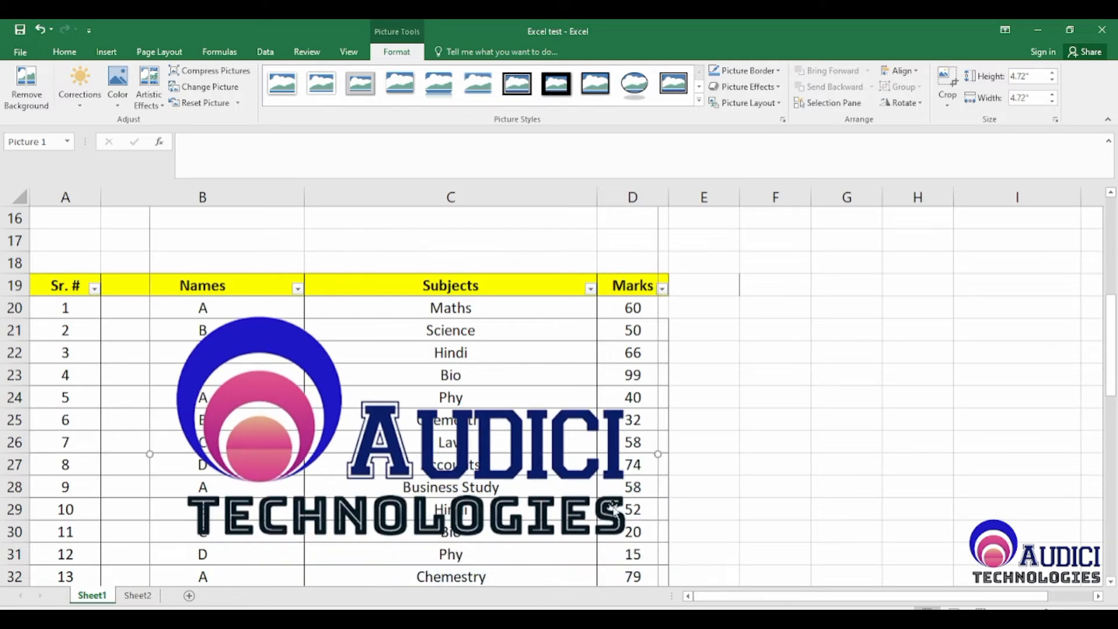
pyautogui.moveTo(549, 417); pyautogui.dragTo(541, 335)
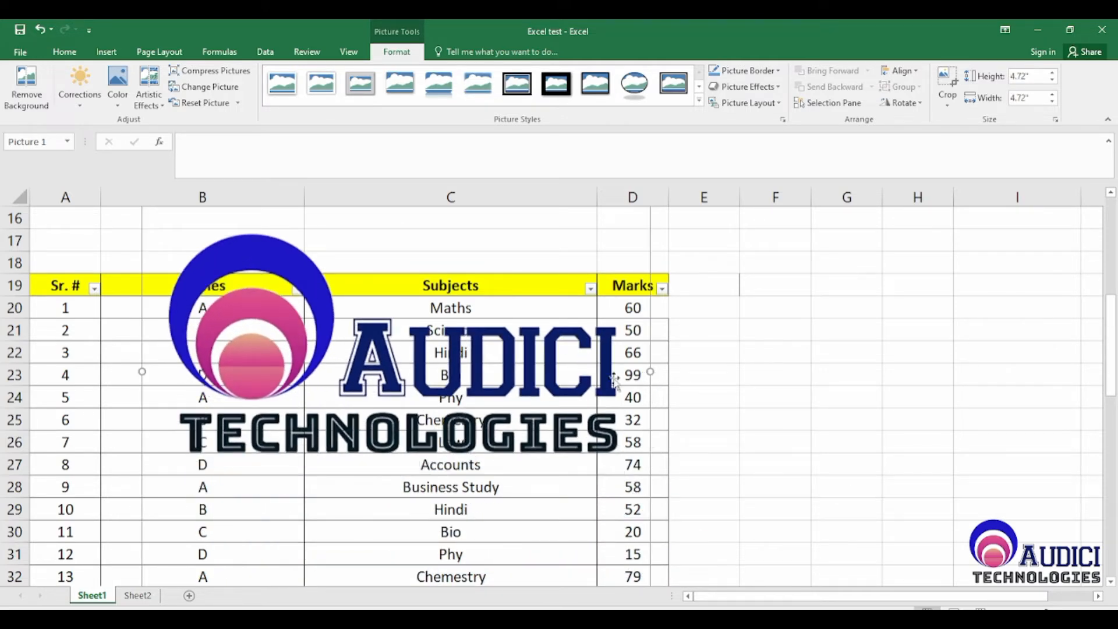
pyautogui.moveTo(401, 404); pyautogui.dragTo(364, 399)
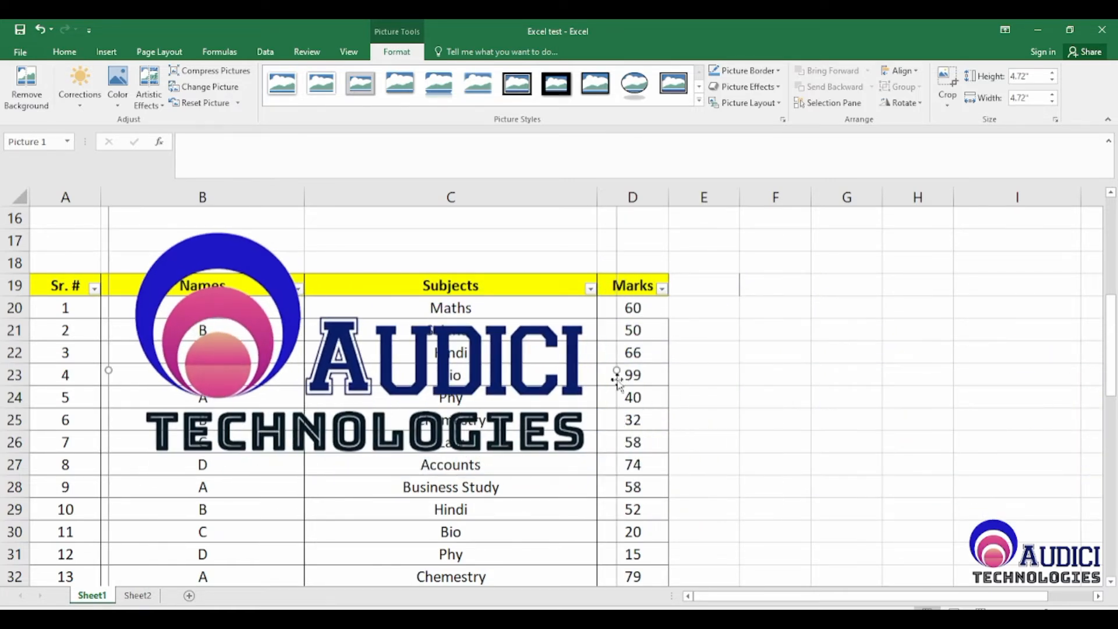
# Squeeze the logo picture to about 3.89" wide and 3.39" high
pyautogui.moveTo(615, 370); pyautogui.dragTo(527, 353)
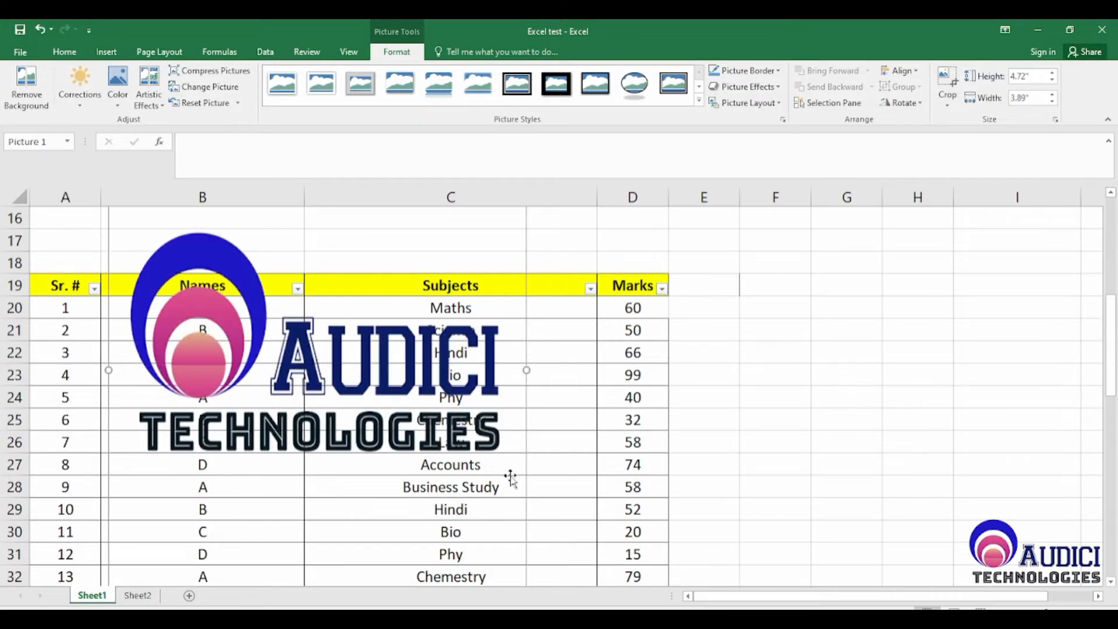
pyautogui.scroll(-5, 361, 537)
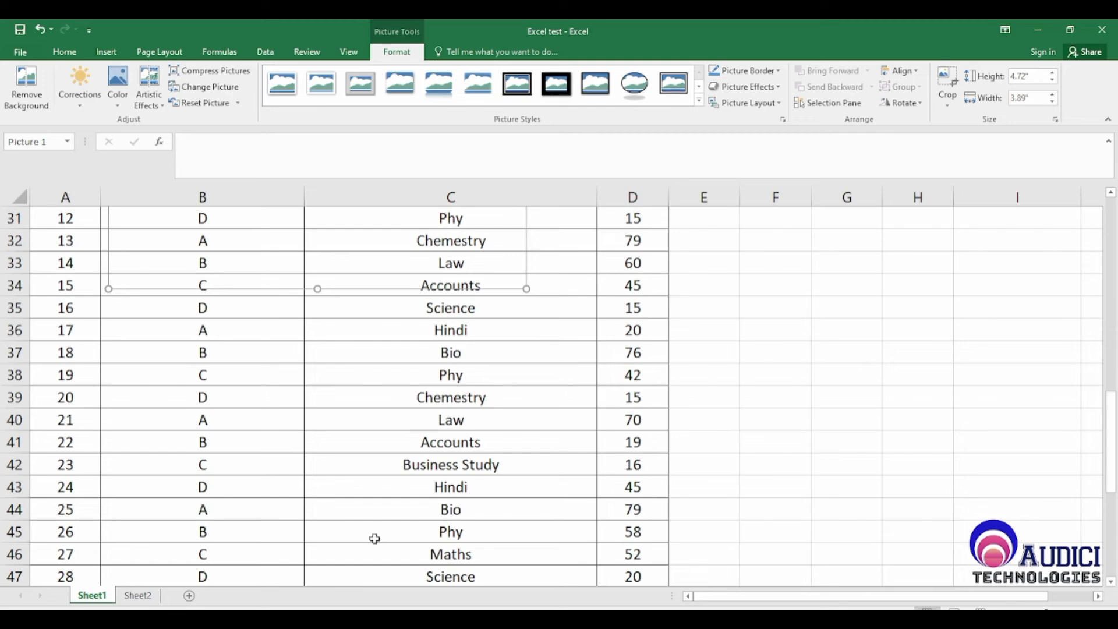
pyautogui.moveTo(317, 290); pyautogui.dragTo(317, 233)
pyautogui.scroll(5, 357, 316)
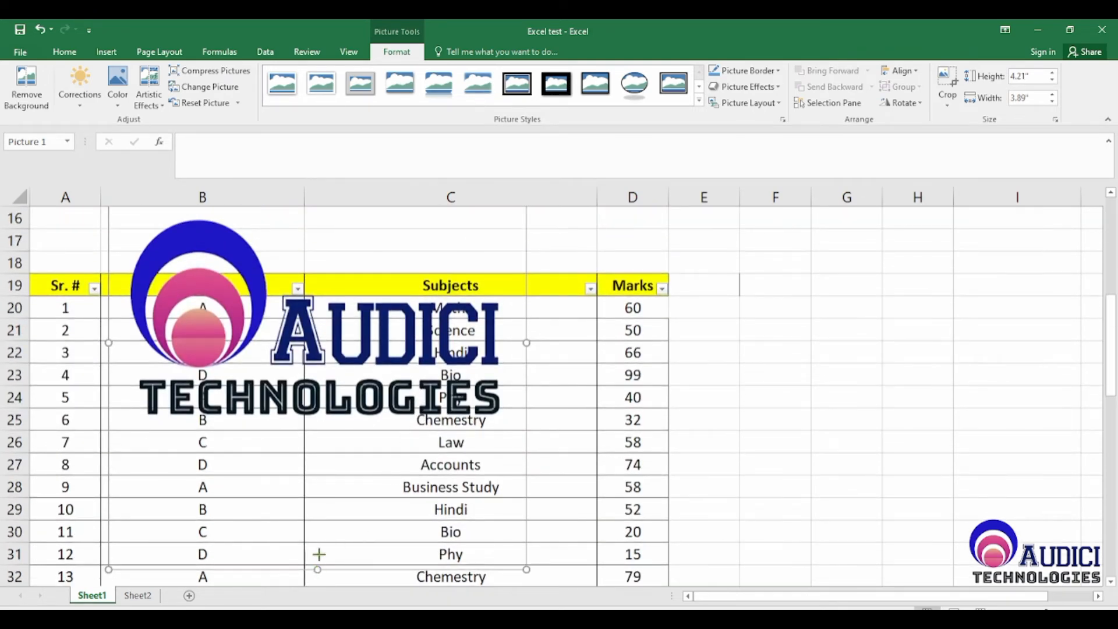
pyautogui.moveTo(317, 568); pyautogui.dragTo(326, 464)
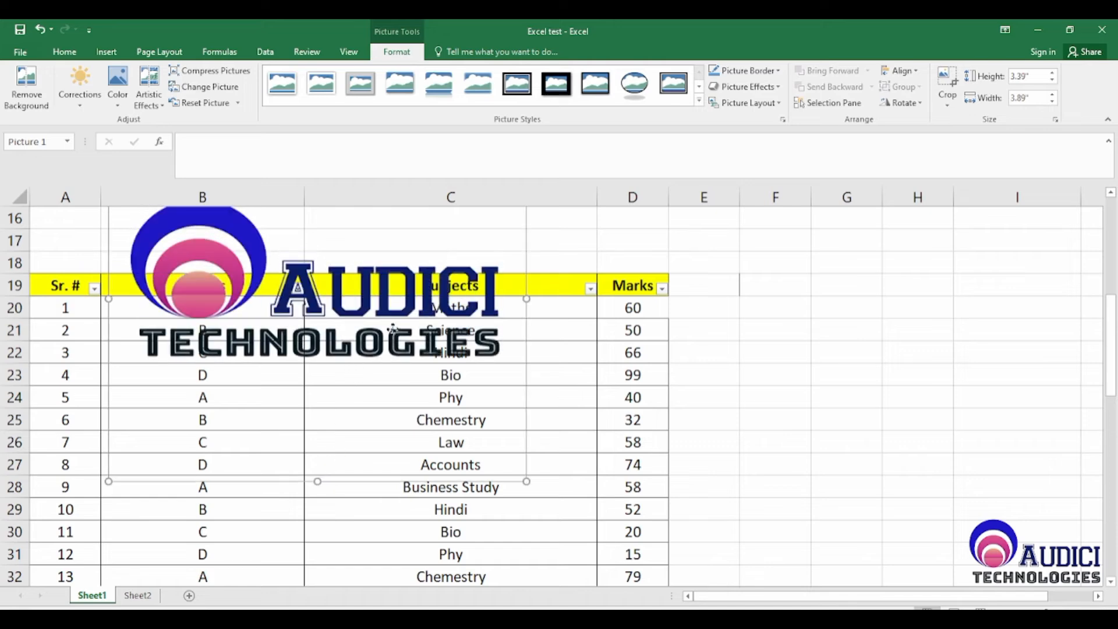
# Shrink the logo picture further, place it just above the Subjects header and deselect it
pyautogui.scroll(2, 351, 429)
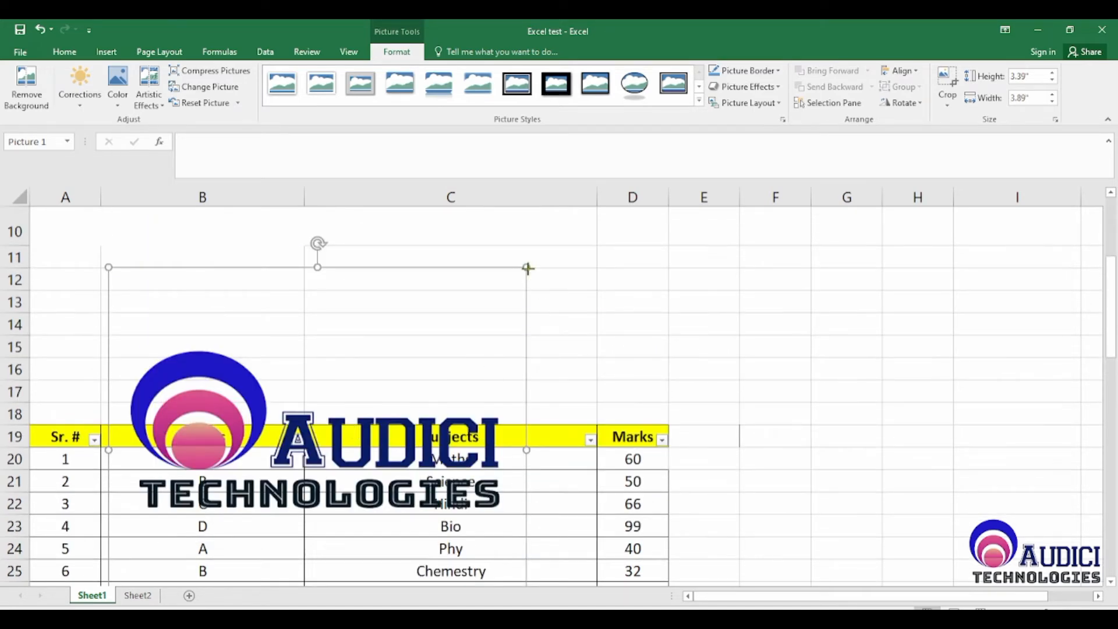
pyautogui.moveTo(528, 269); pyautogui.dragTo(321, 462)
pyautogui.moveTo(190, 549); pyautogui.dragTo(388, 392)
pyautogui.click(843, 390)
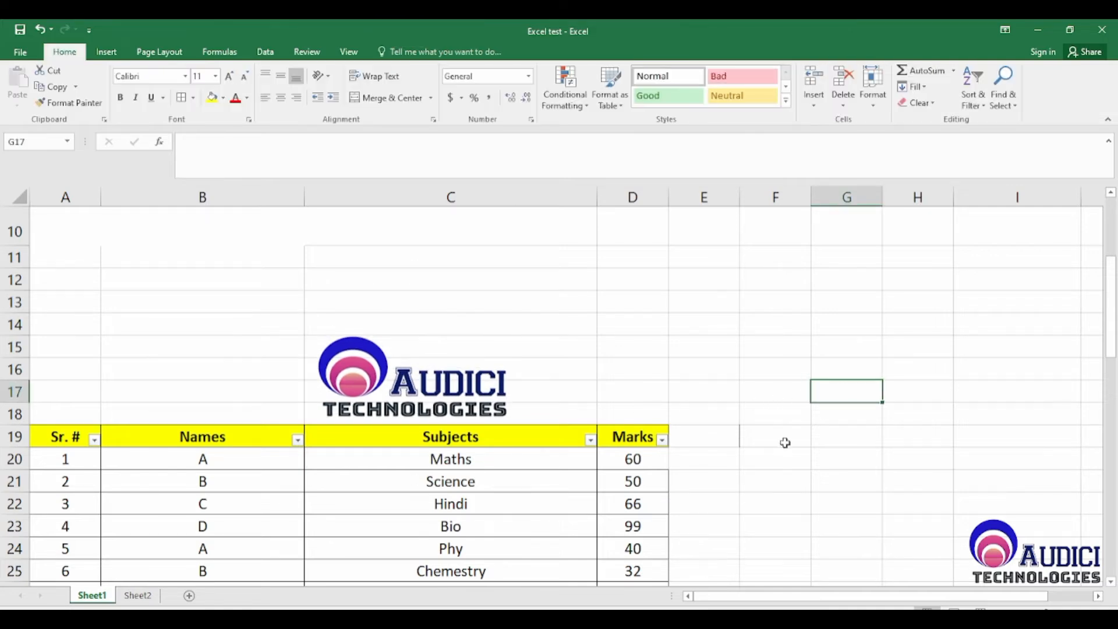
# Check the logo's placement against the whole marks table, and delete the logo picture
pyautogui.scroll(-2, 785, 443)
pyautogui.scroll(-2, 785, 442)
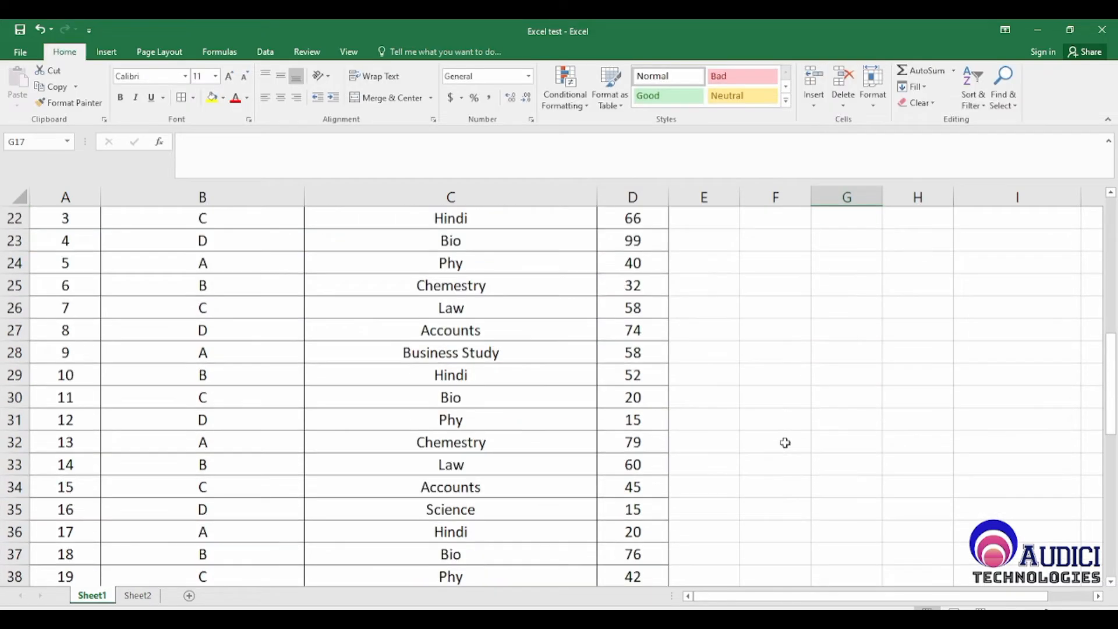
pyautogui.scroll(4, 785, 443)
pyautogui.scroll(-5, 785, 443)
pyautogui.scroll(5, 786, 443)
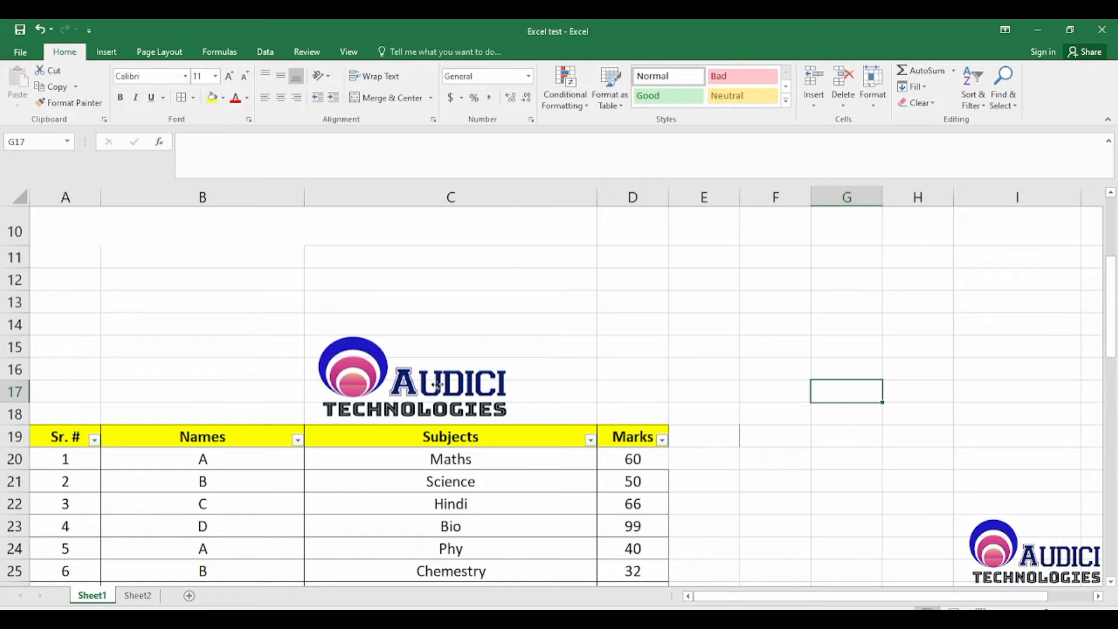
pyautogui.click(440, 385)
pyautogui.press('Delete')
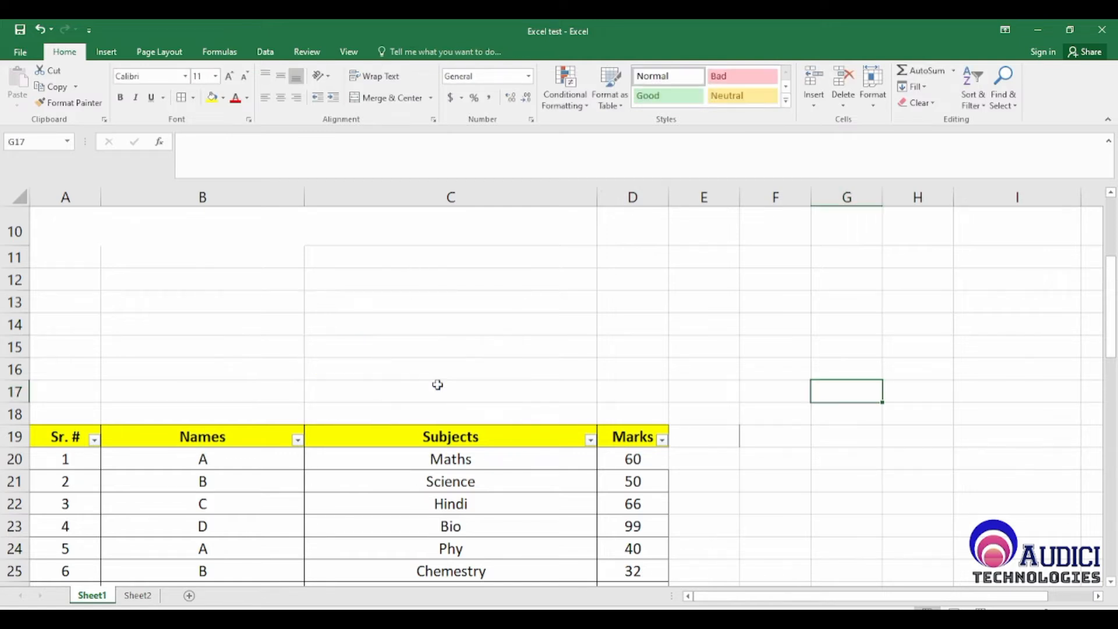
# Go over the Hyperlink entry in the feature list and the Names, Subjects and Marks headers of the table
pyautogui.scroll(3, 465, 473)
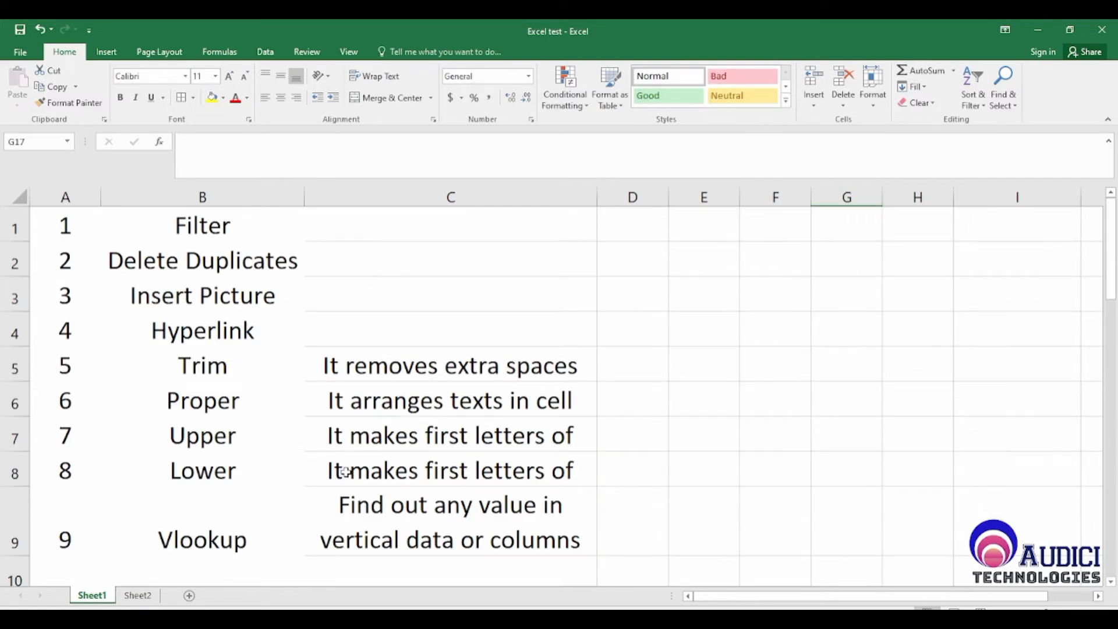
pyautogui.click(192, 327)
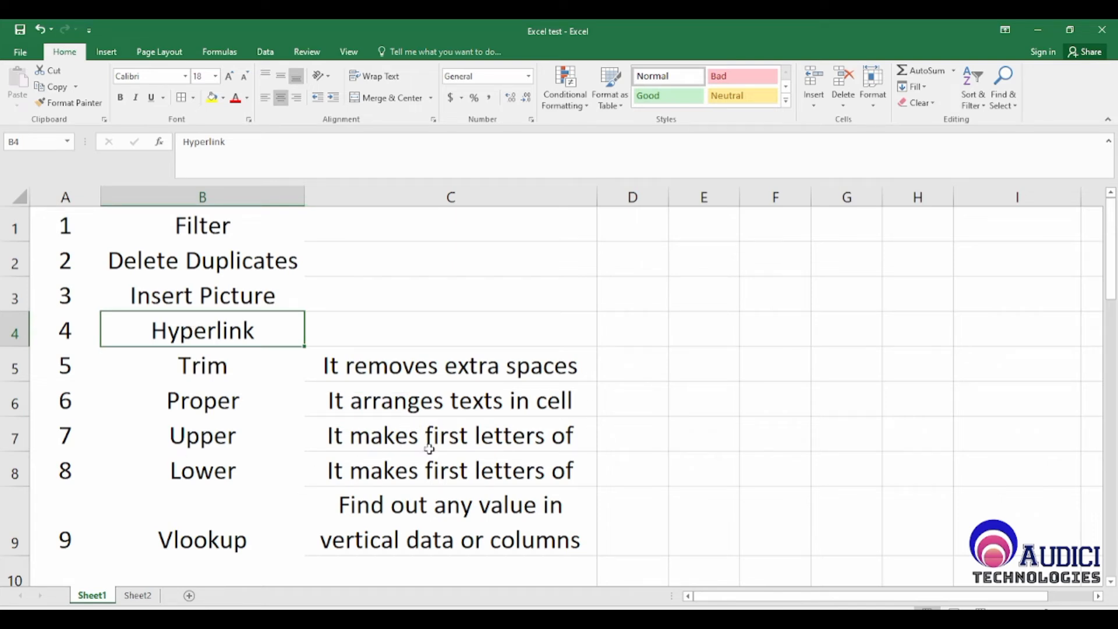
pyautogui.click(543, 365)
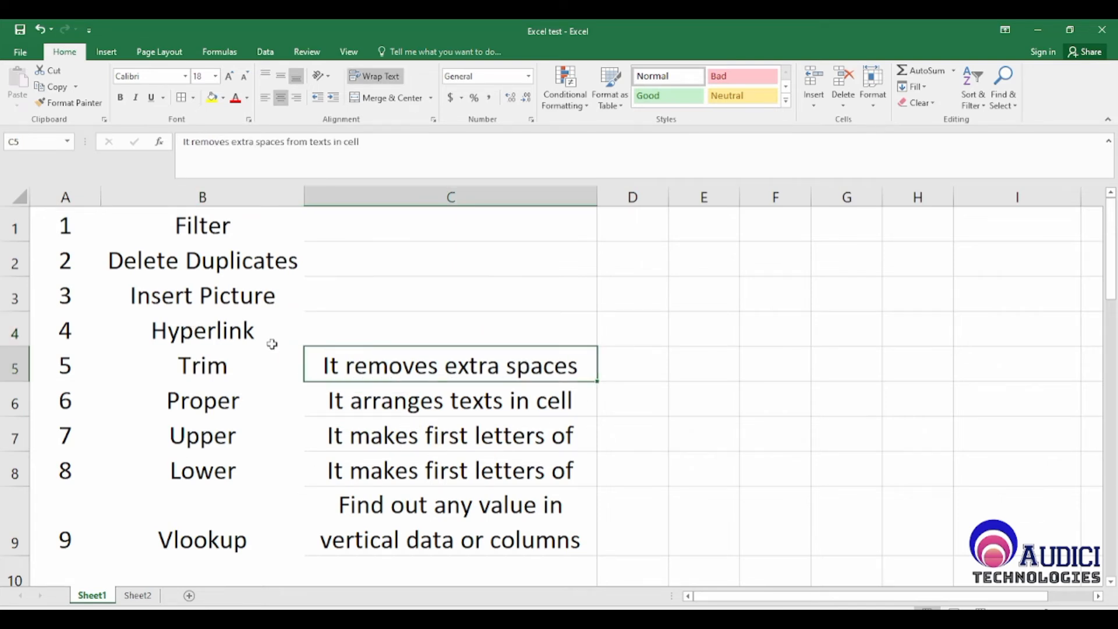
pyautogui.click(244, 330)
pyautogui.scroll(-5, 469, 471)
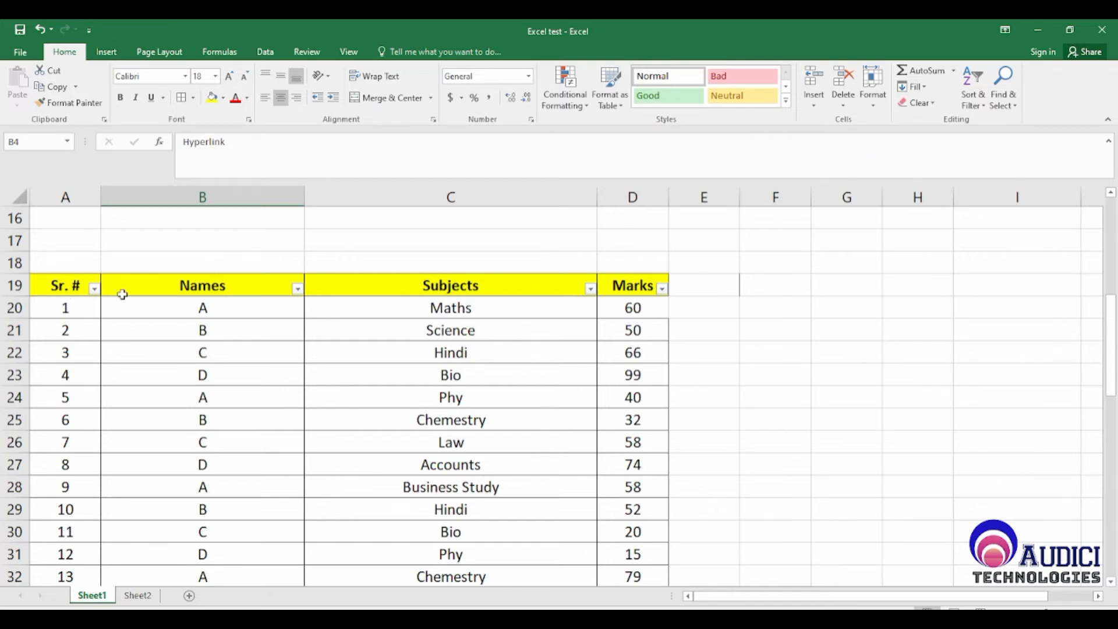
pyautogui.click(253, 287)
pyautogui.click(434, 288)
pyautogui.click(641, 285)
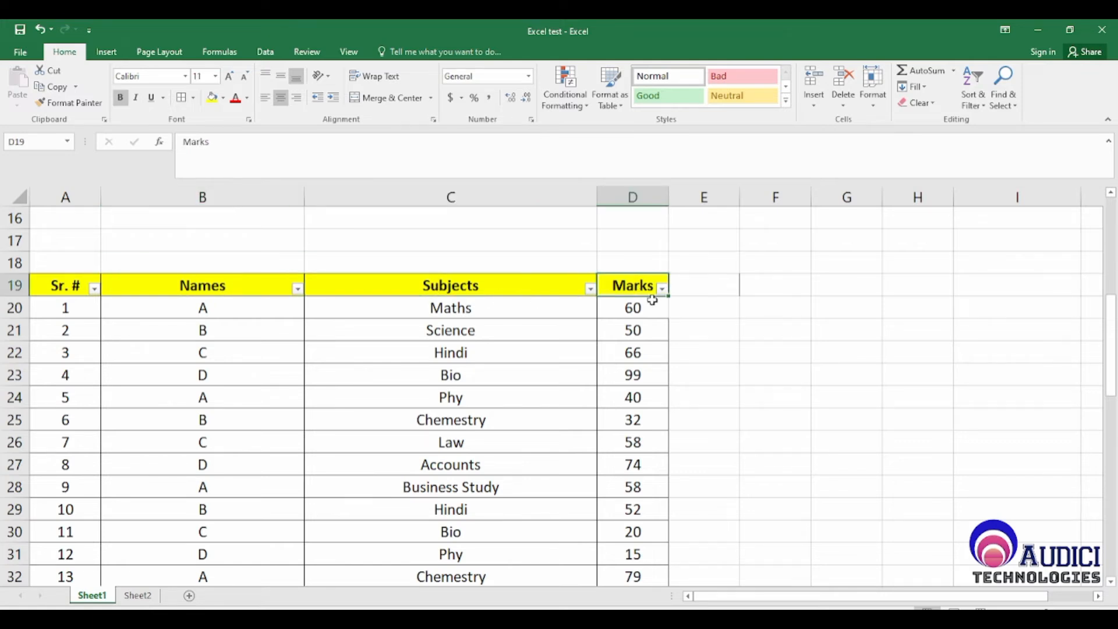
# Open the Insert Hyperlink dialog for the first mark in D20 and move the dialog clear of the Marks column
pyautogui.click(654, 313)
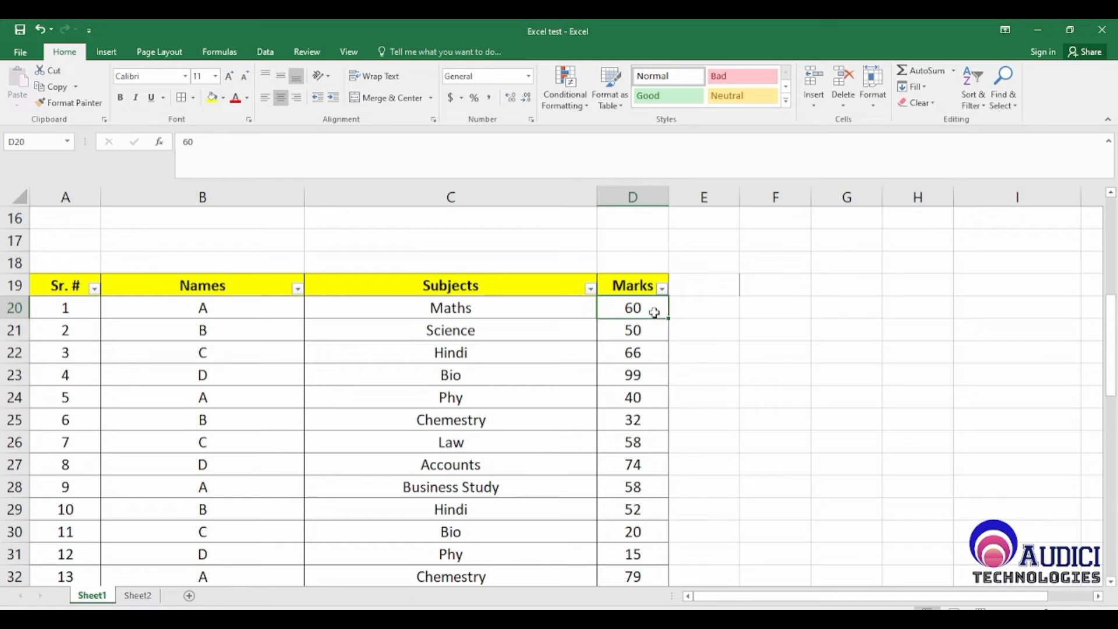
pyautogui.rightClick(654, 313)
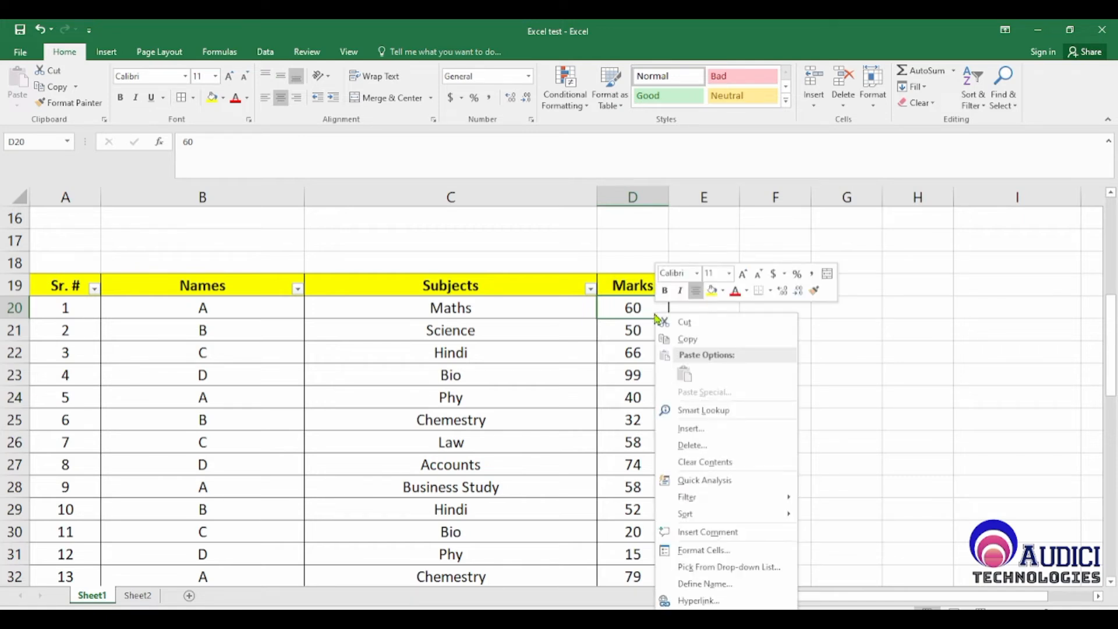
pyautogui.click(746, 603)
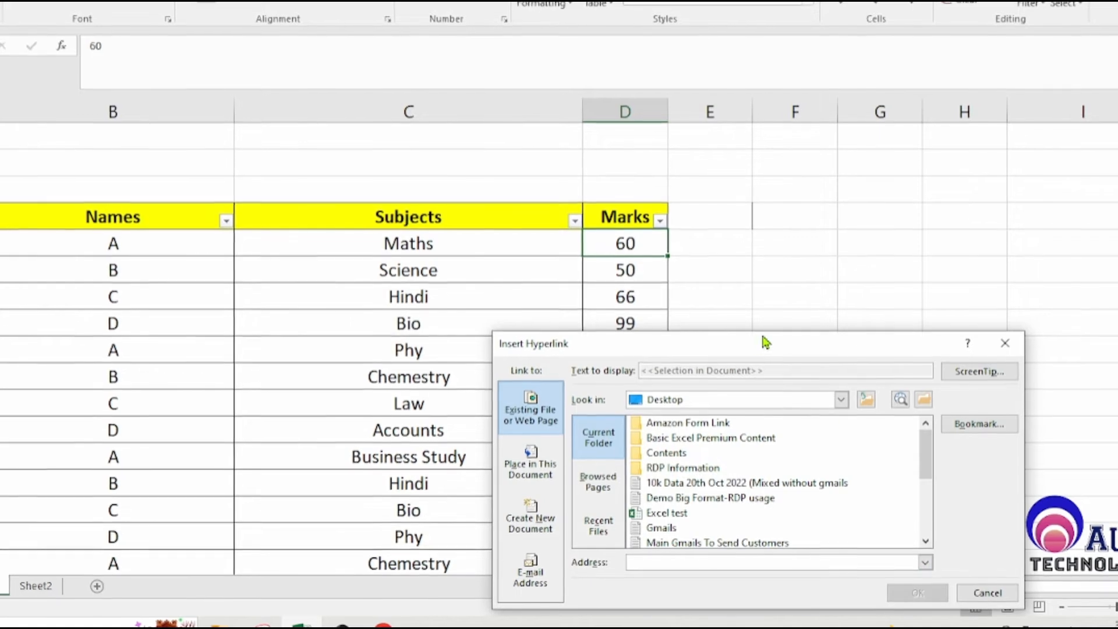
pyautogui.moveTo(789, 353); pyautogui.dragTo(337, 161)
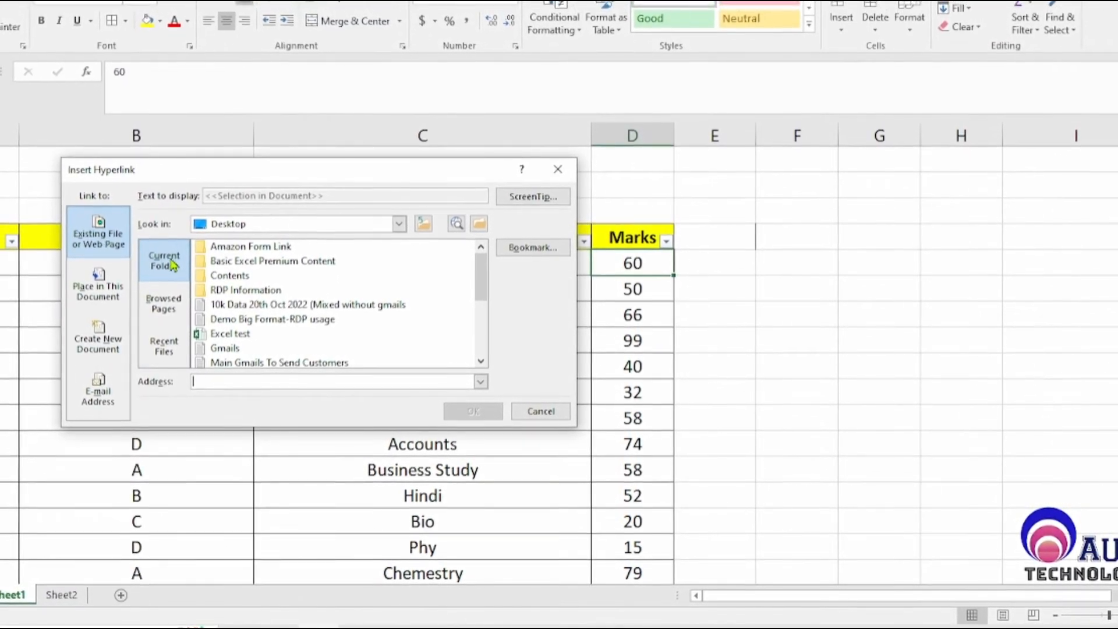
# Review the browsed pages and recent files as possible link targets, and return to the current folder's files
pyautogui.click(173, 314)
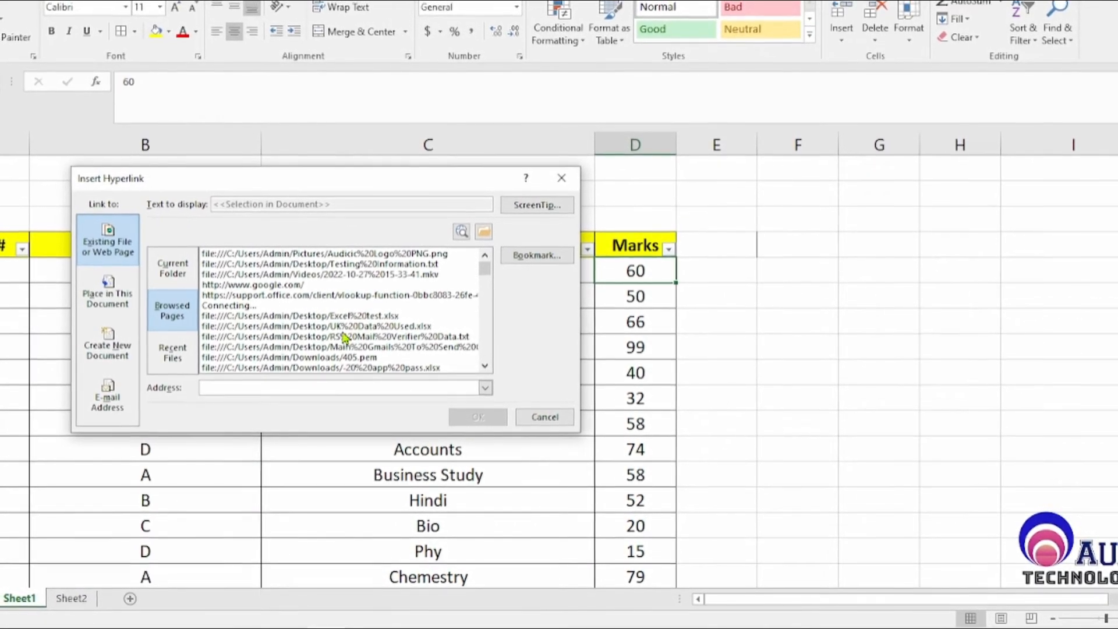
pyautogui.click(174, 353)
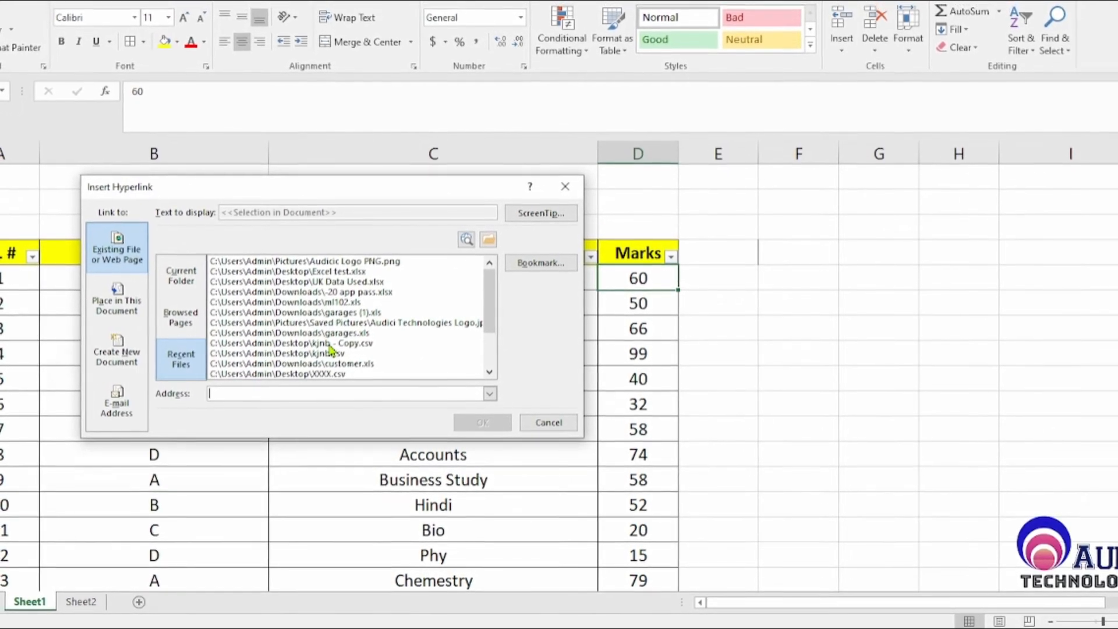
pyautogui.click(191, 286)
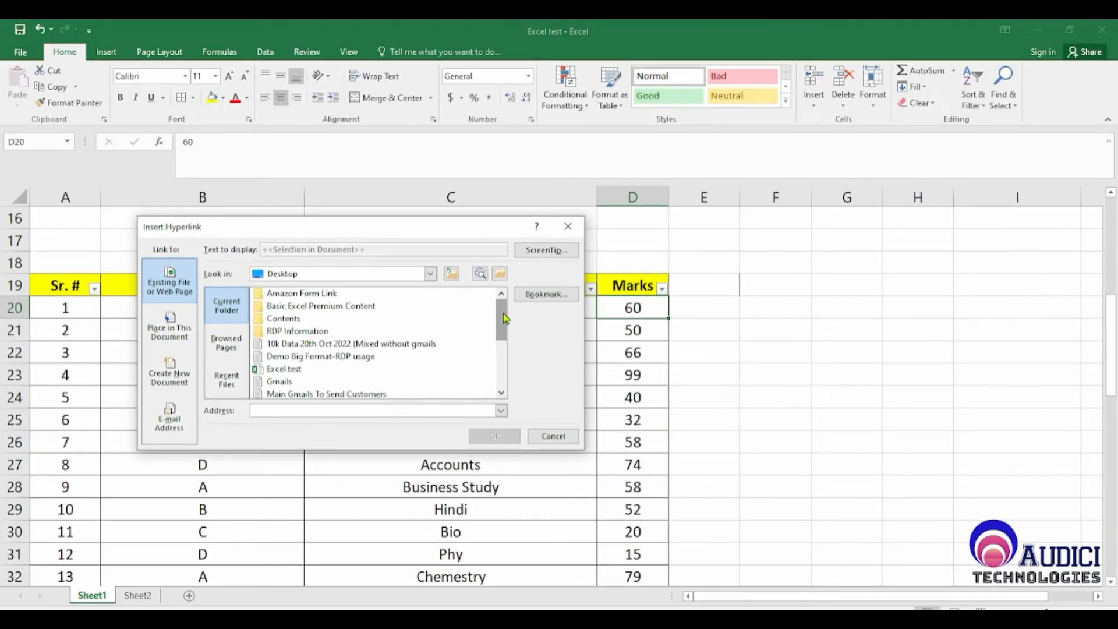
# Link the first mark in D20 to the Testing Information text file on the Desktop
pyautogui.scroll(-2, 501, 340)
pyautogui.scroll(-2, 507, 347)
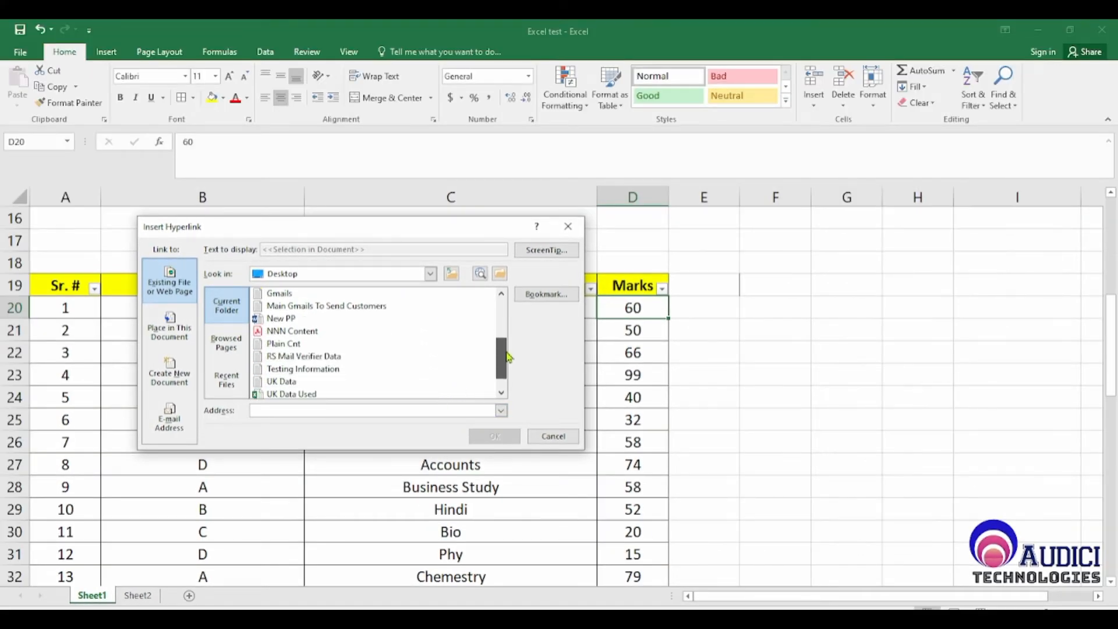
pyautogui.click(309, 362)
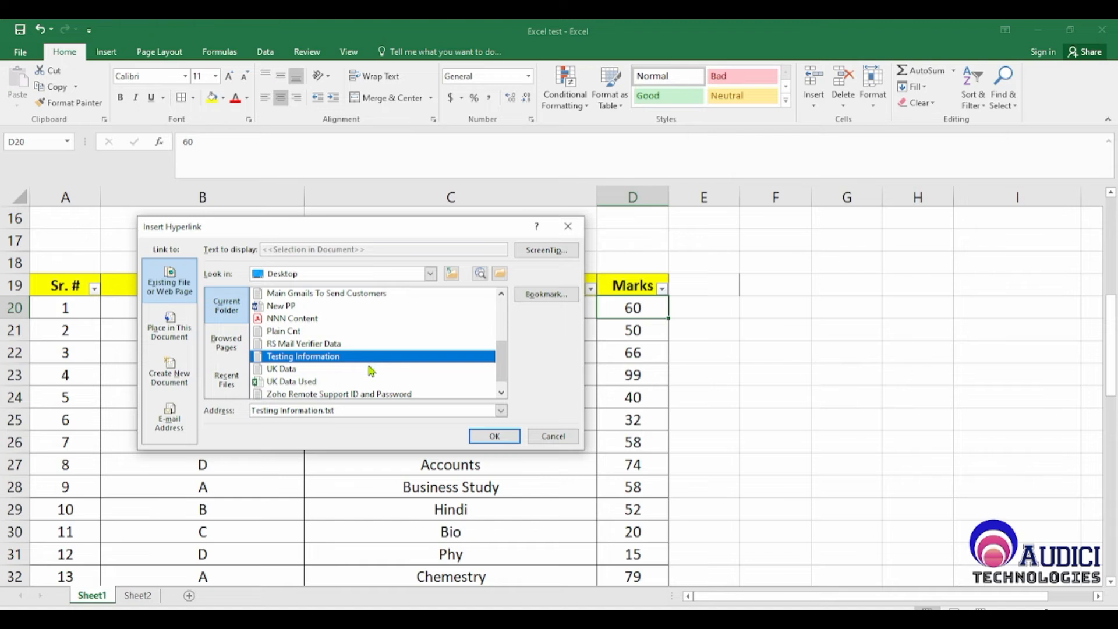
pyautogui.click(494, 438)
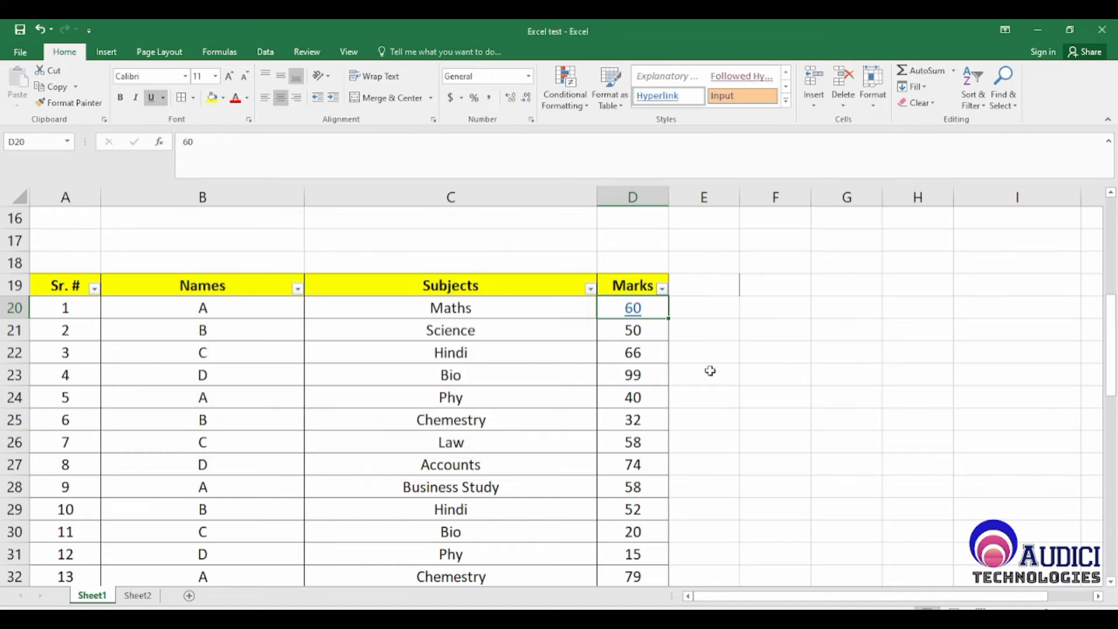
# Follow the hyperlink in D20, check the text of the linked document in Notepad, and close Notepad
pyautogui.click(751, 313)
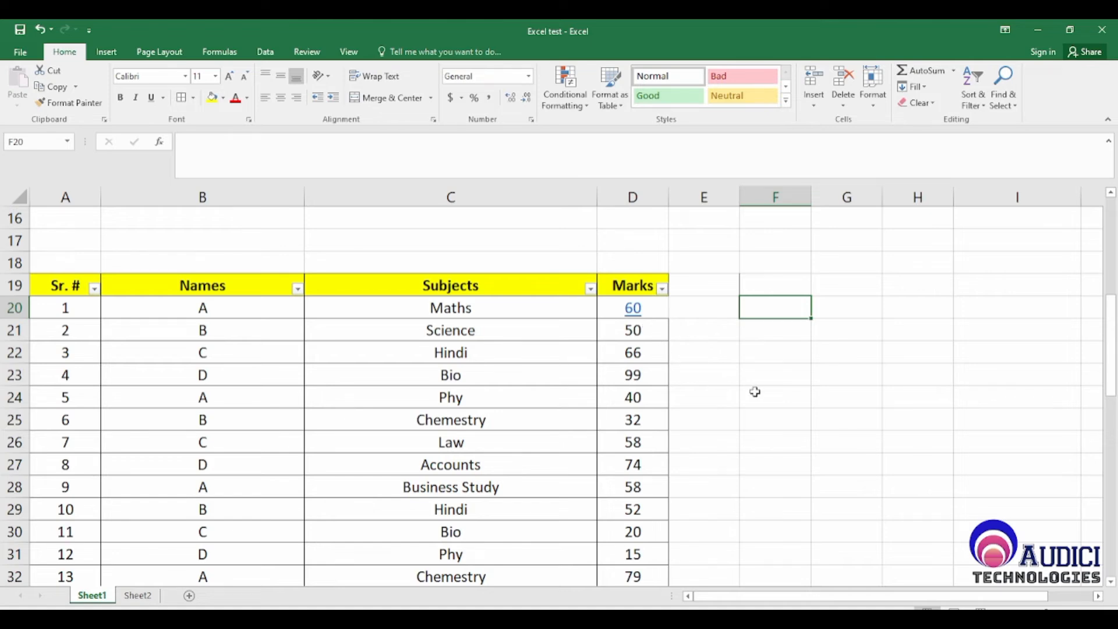
pyautogui.click(634, 309)
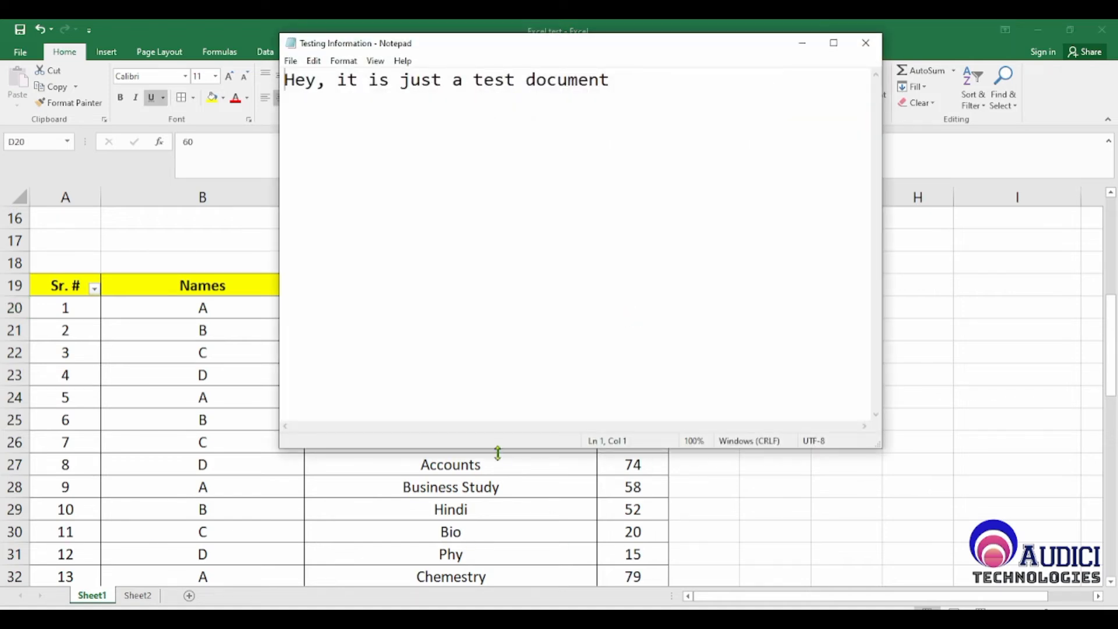
pyautogui.moveTo(640, 76); pyautogui.dragTo(260, 80)
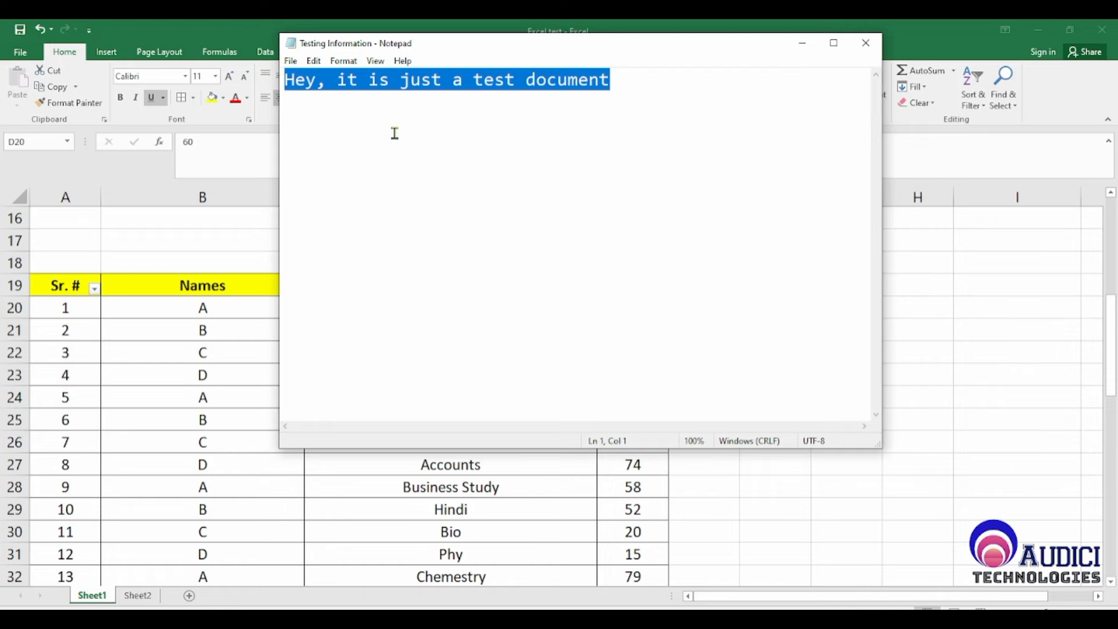
pyautogui.click(617, 268)
pyautogui.click(866, 43)
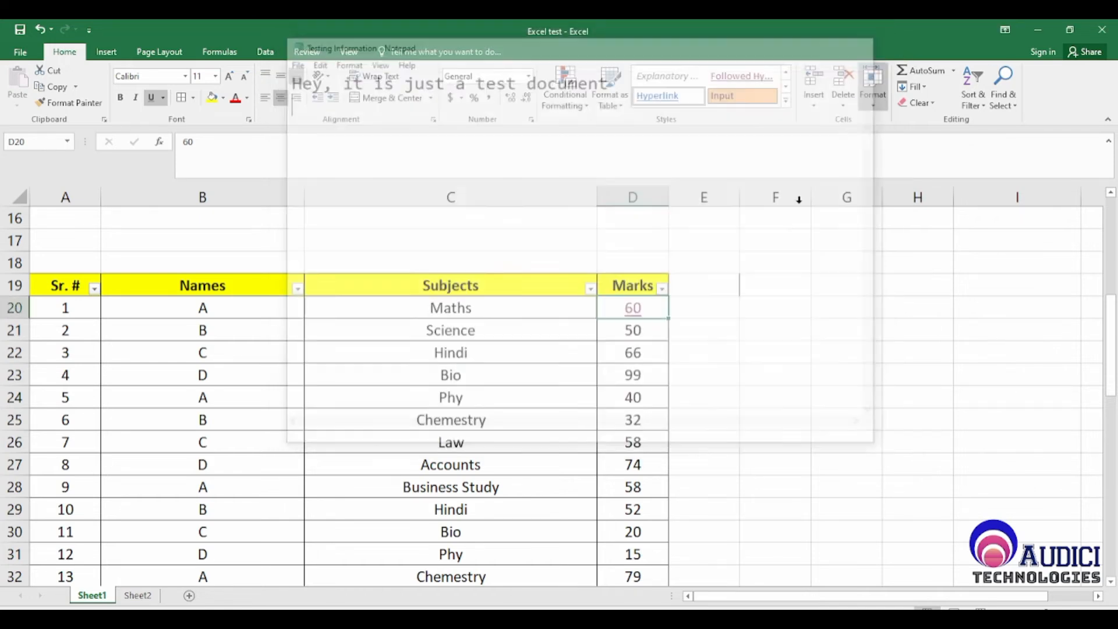
# Remove the hyperlink from the first mark in D20
pyautogui.rightClick(646, 309)
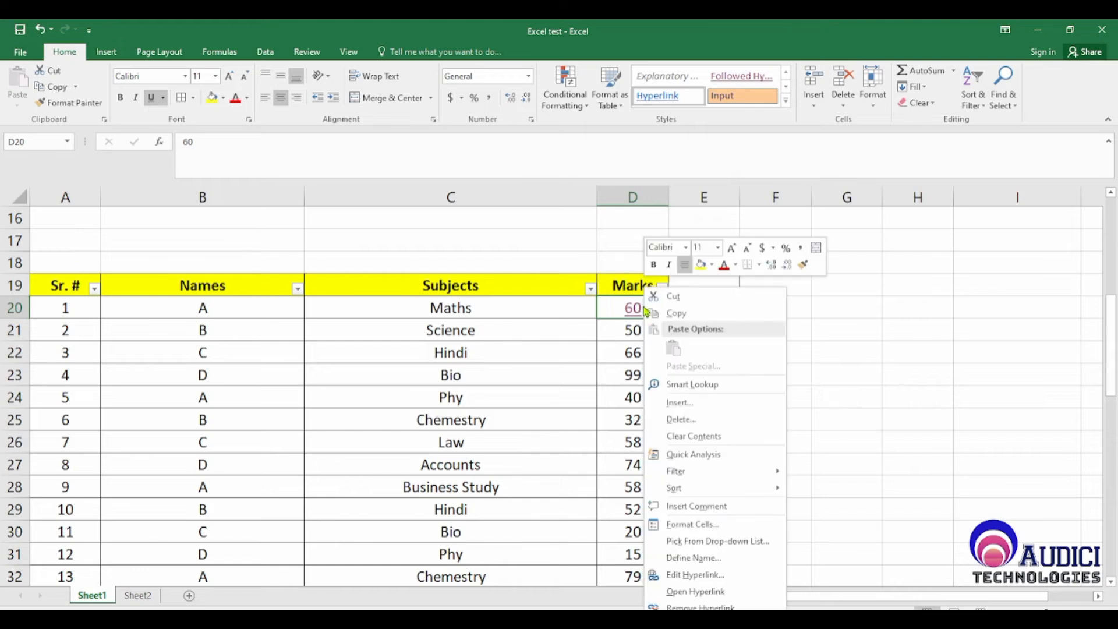
pyautogui.click(756, 607)
pyautogui.click(774, 385)
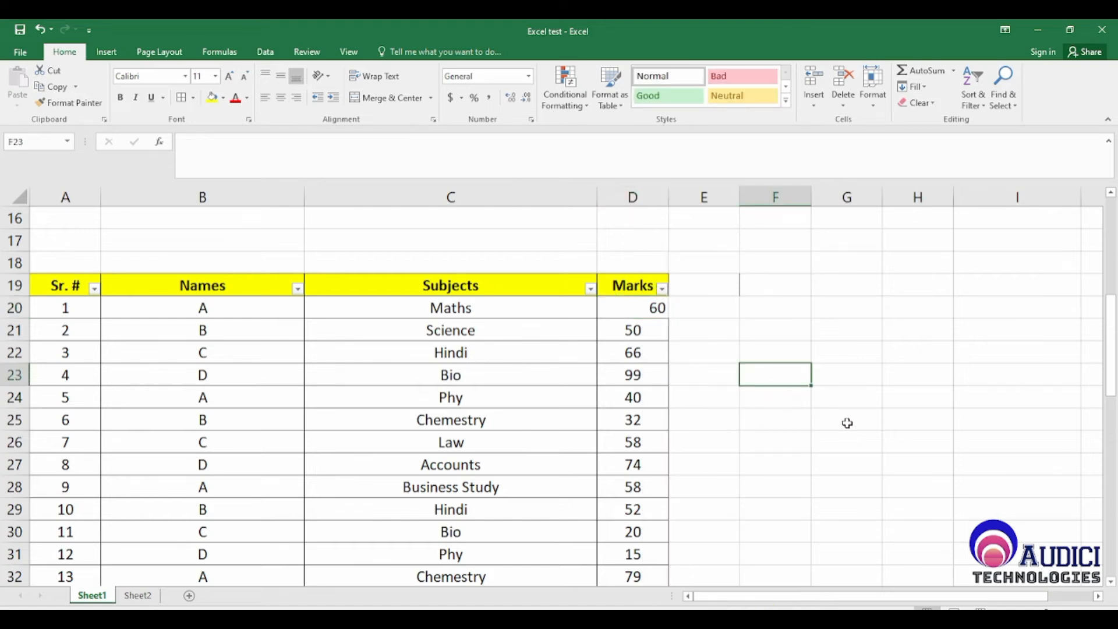
pyautogui.click(813, 449)
pyautogui.moveTo(756, 333); pyautogui.dragTo(925, 461)
pyautogui.click(847, 552)
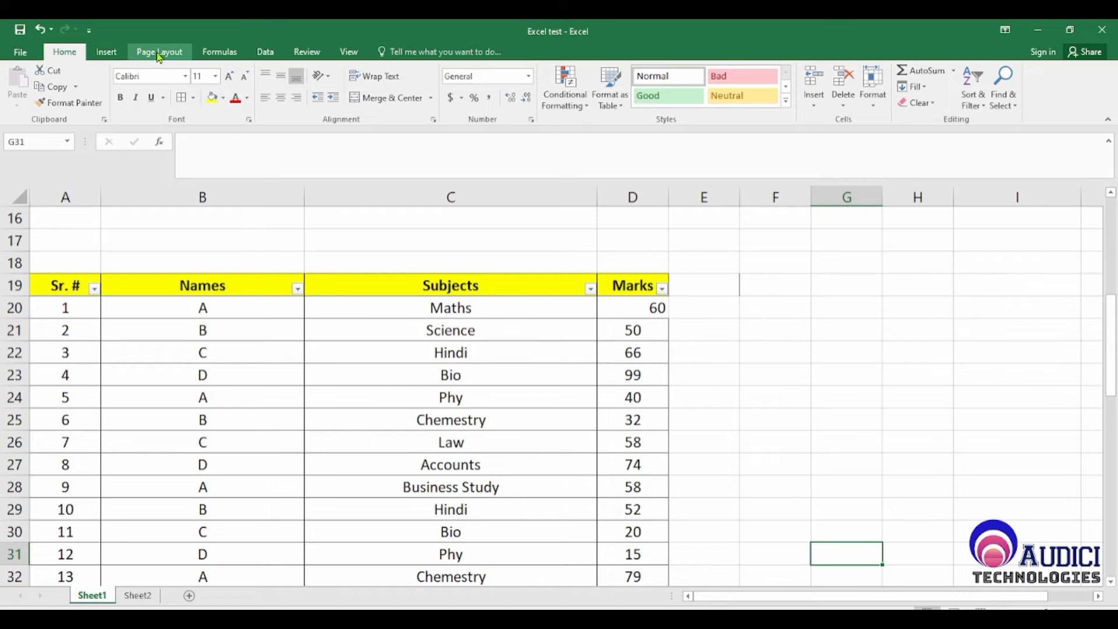
# Draw a rectangle with rounded diagonal corners, about 2.11" wide and 1.05" high, beside the marks table around F23:I28
pyautogui.click(113, 57)
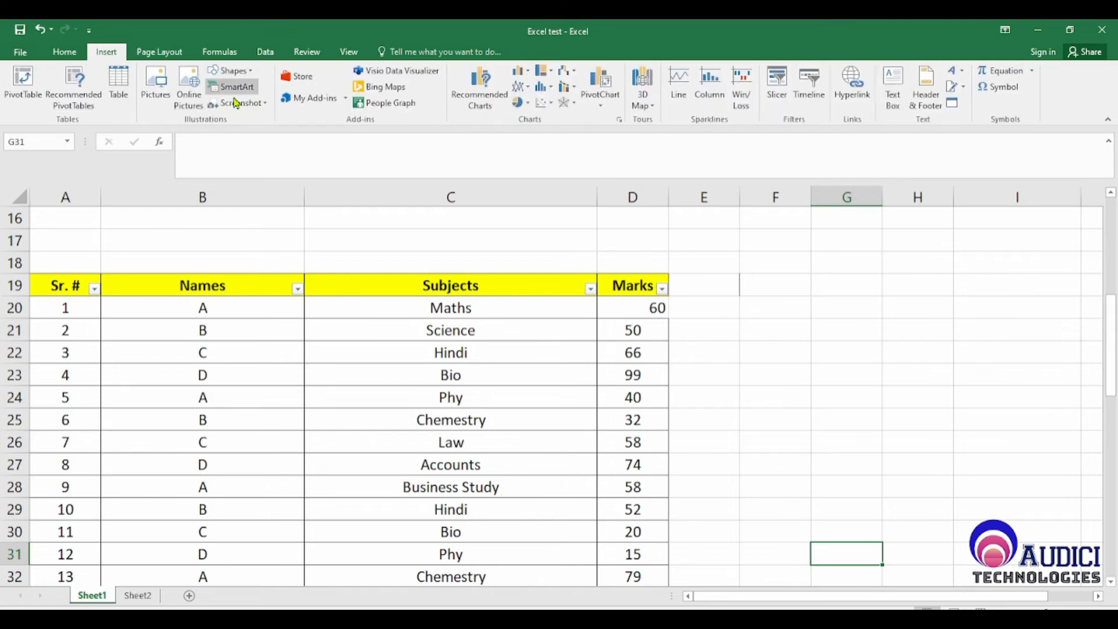
pyautogui.click(252, 73)
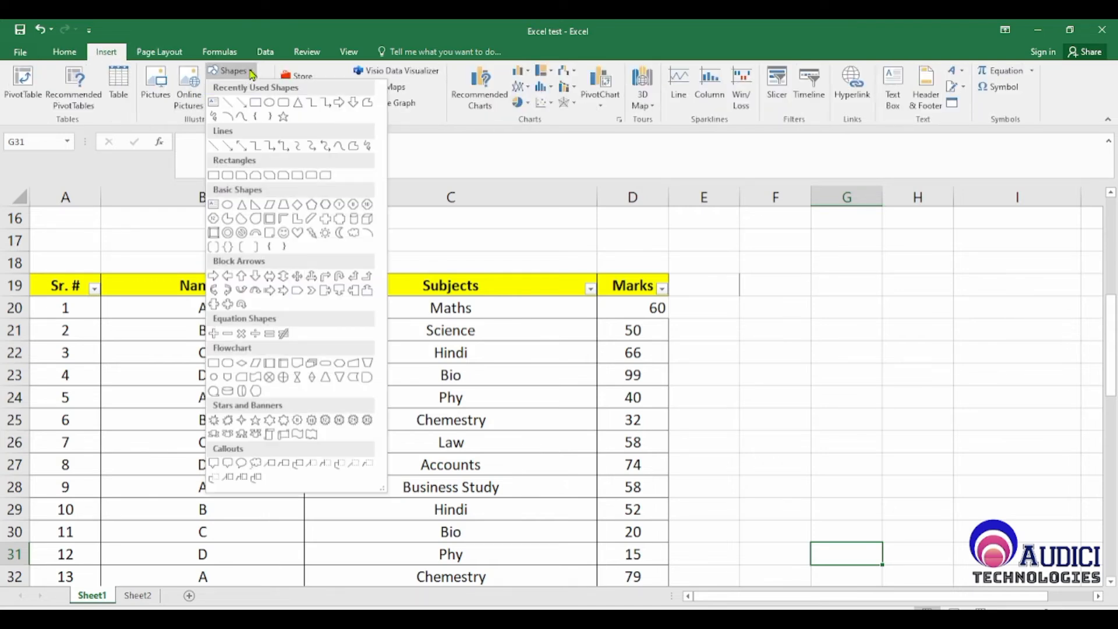
pyautogui.click(327, 176)
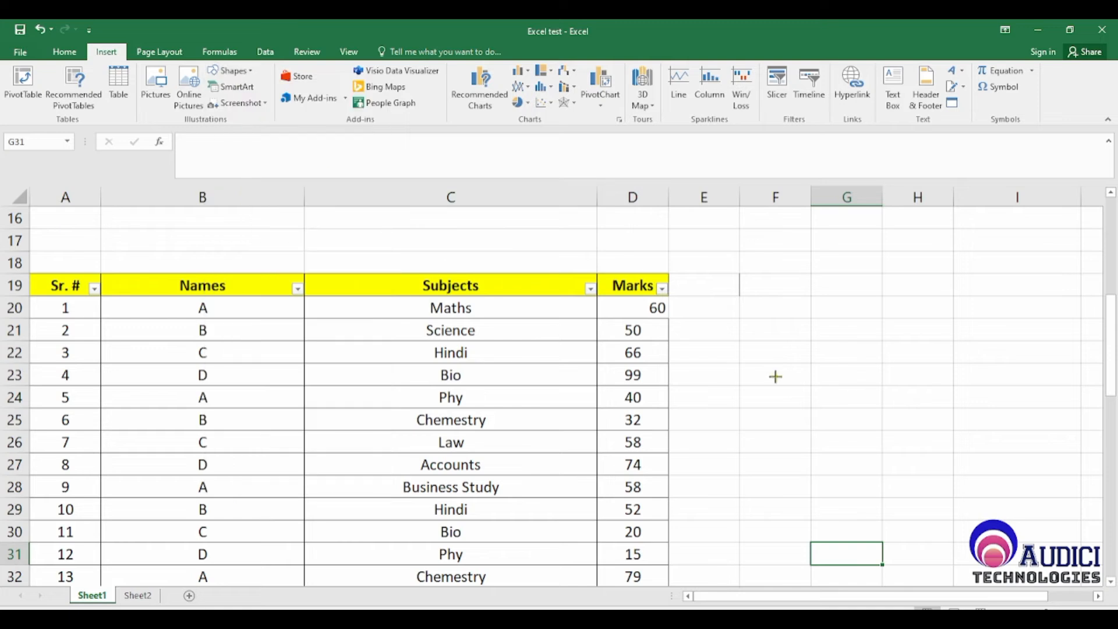
pyautogui.moveTo(775, 376); pyautogui.dragTo(1002, 490)
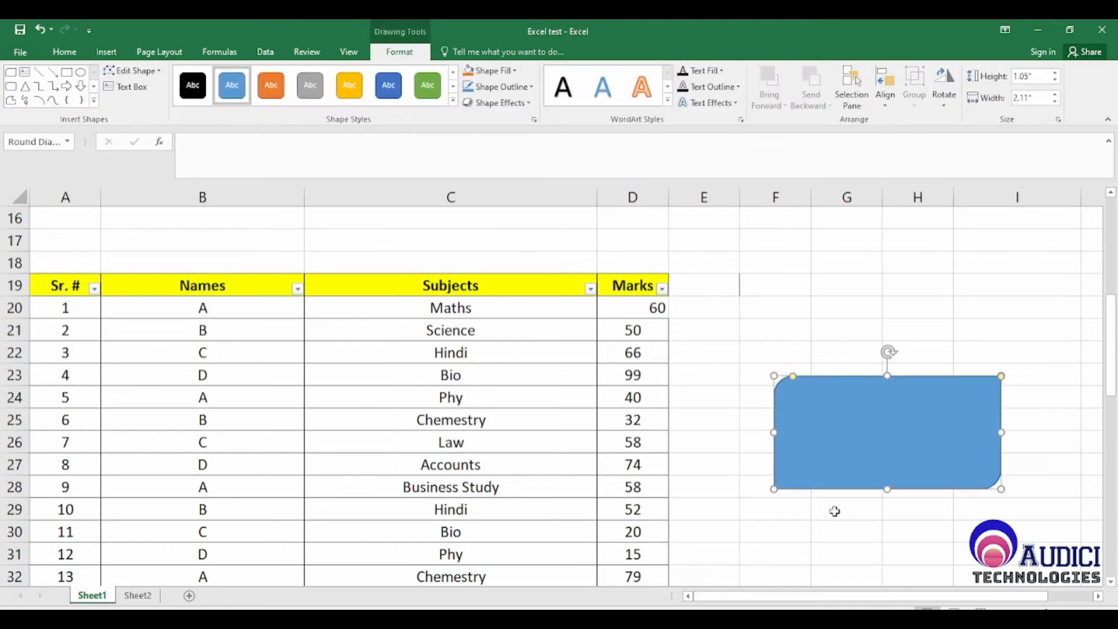
# Add a hyperlink from the blue shape to the Testing Information text file on the Desktop
pyautogui.rightClick(870, 436)
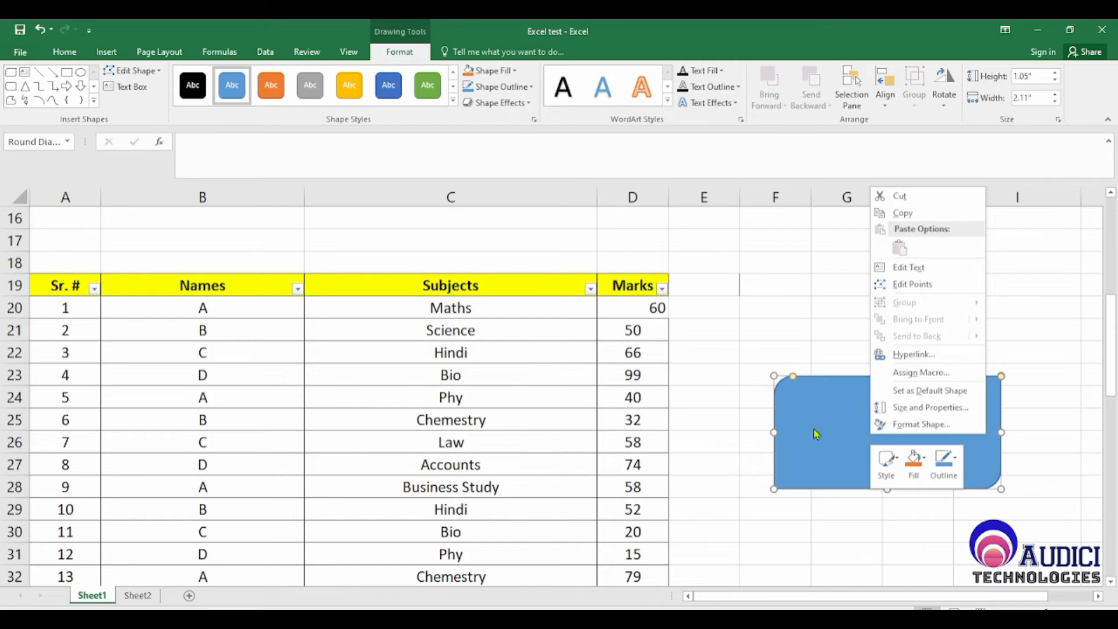
pyautogui.click(910, 355)
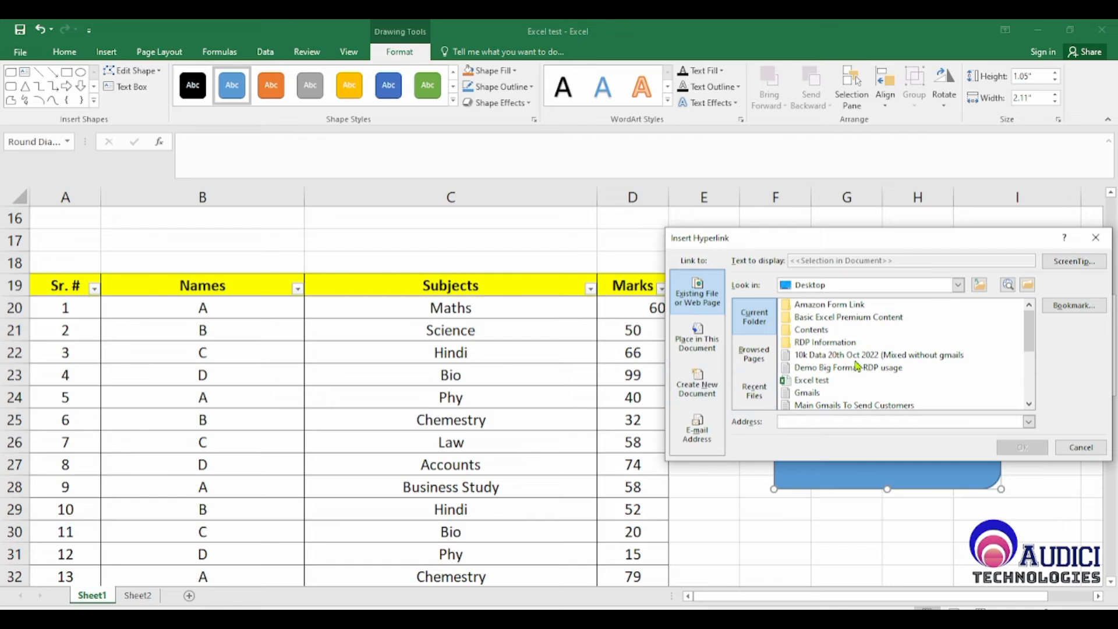
pyautogui.click(819, 394)
pyautogui.scroll(-2, 820, 394)
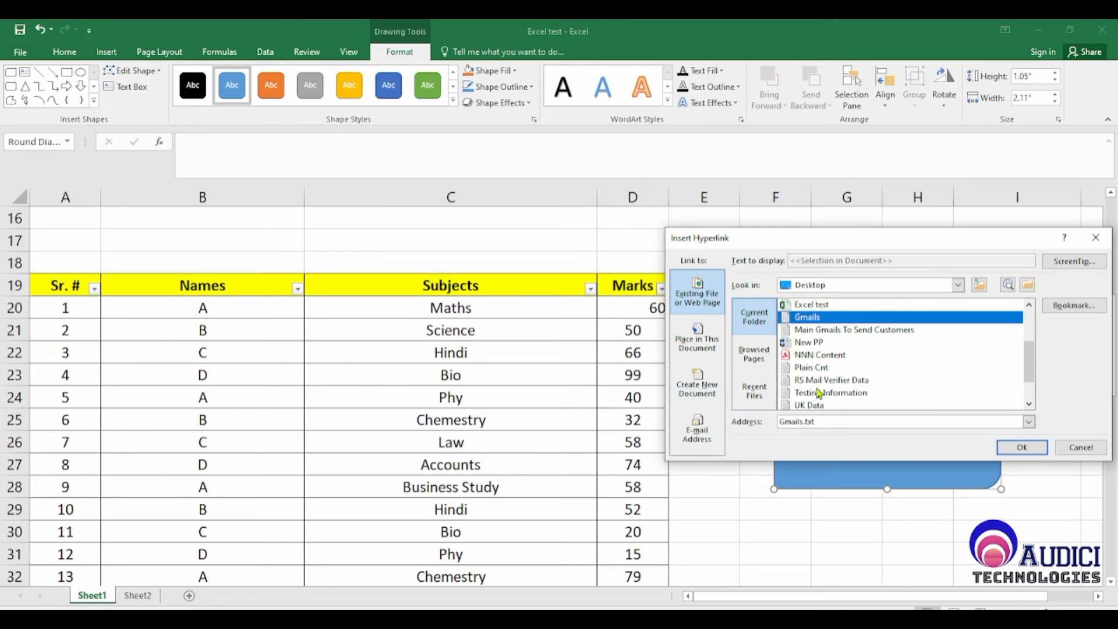
pyautogui.click(835, 382)
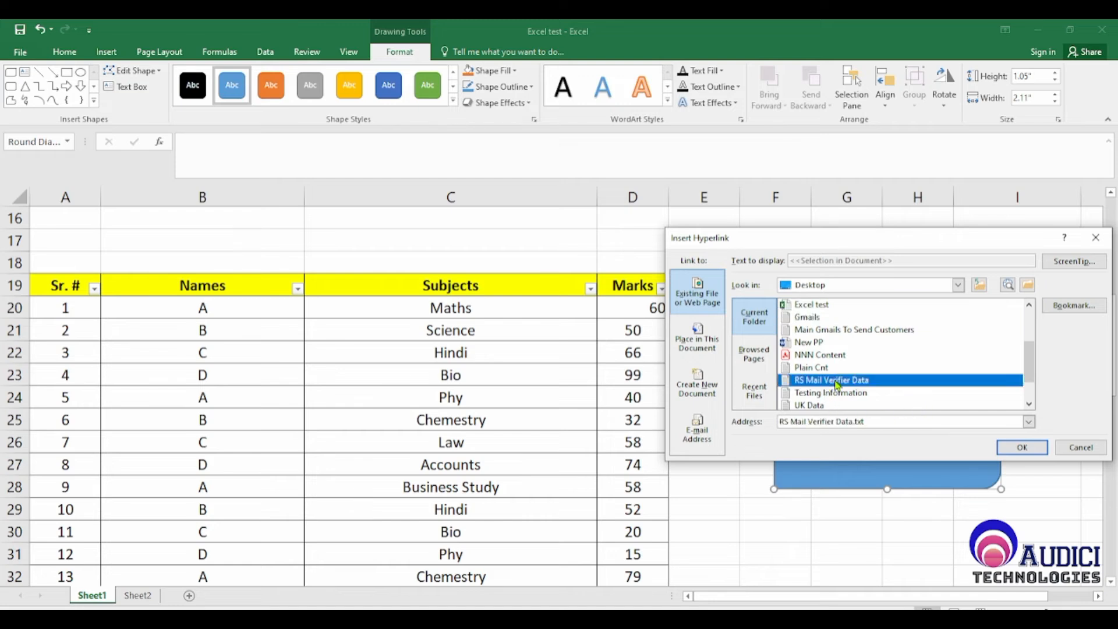
pyautogui.click(854, 393)
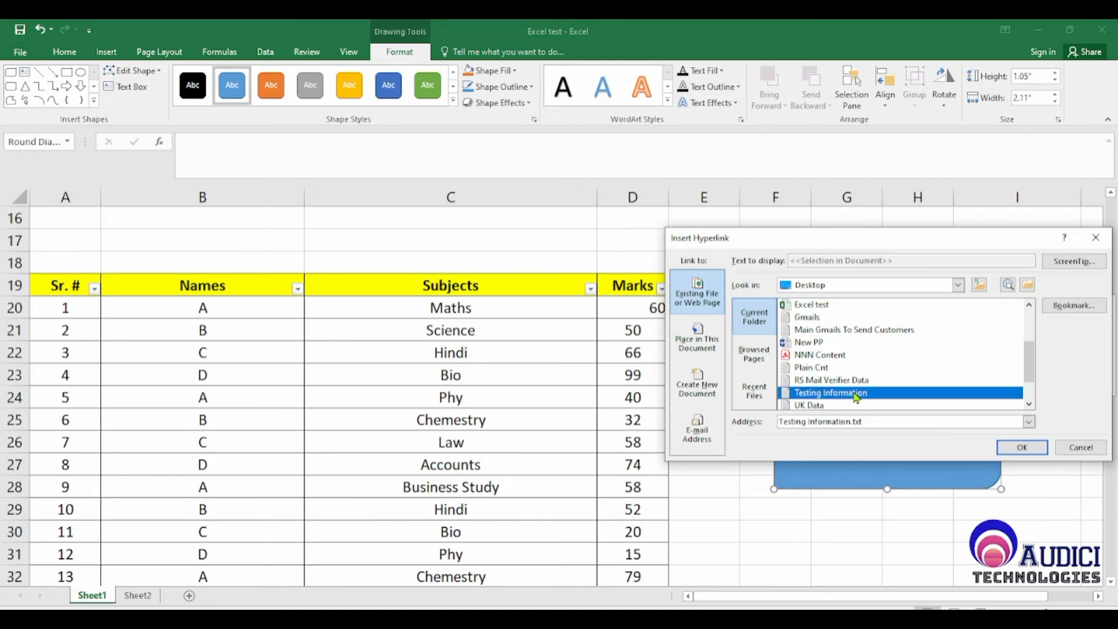
pyautogui.click(1021, 447)
# Follow the blue shape's hyperlink to check which document it opens, and close Notepad
pyautogui.click(761, 570)
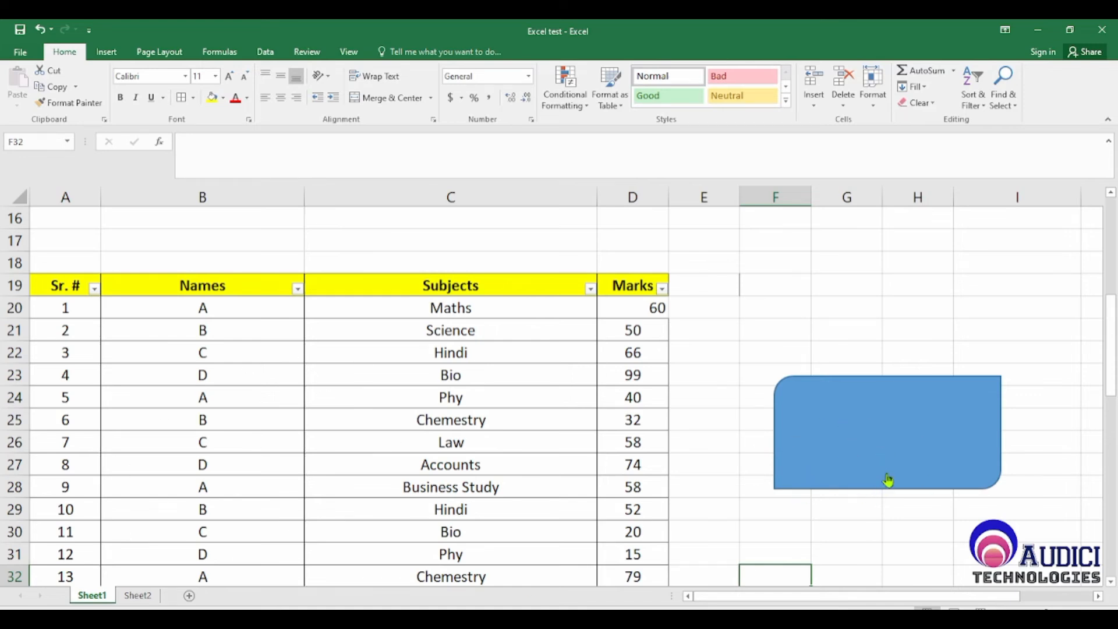
pyautogui.click(886, 434)
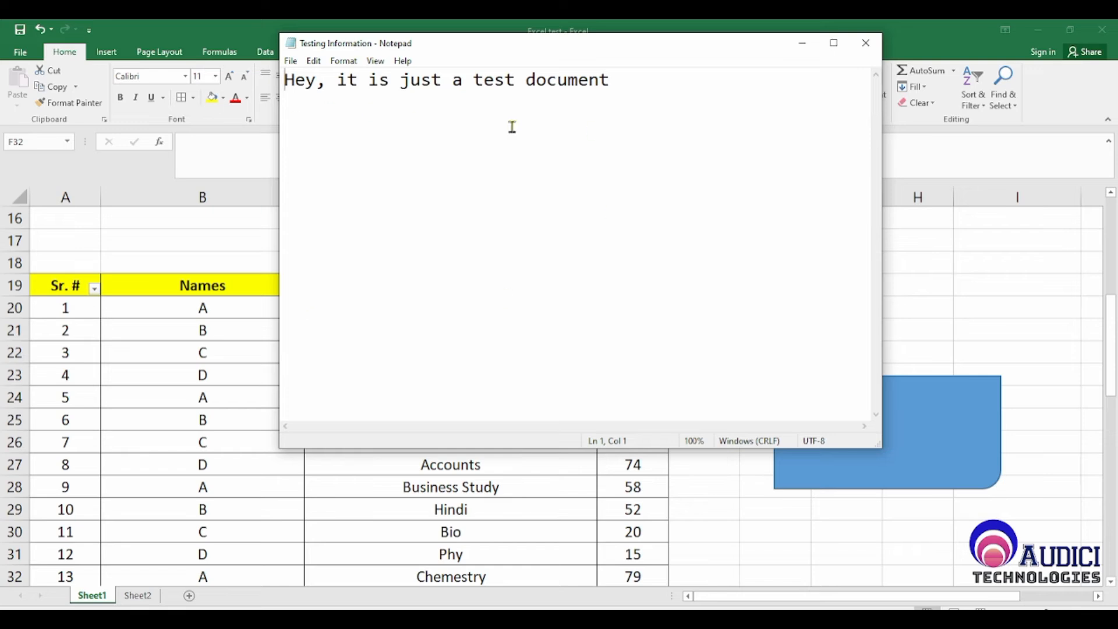
pyautogui.click(867, 44)
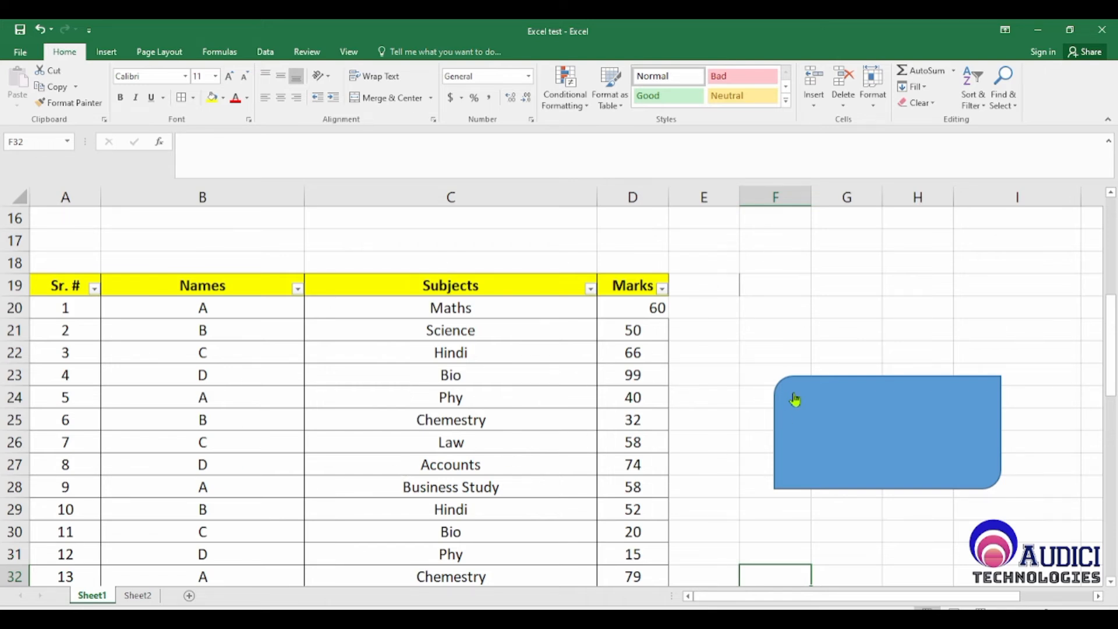
# Remove the hyperlink from the blue shape and delete the shape
pyautogui.rightClick(952, 391)
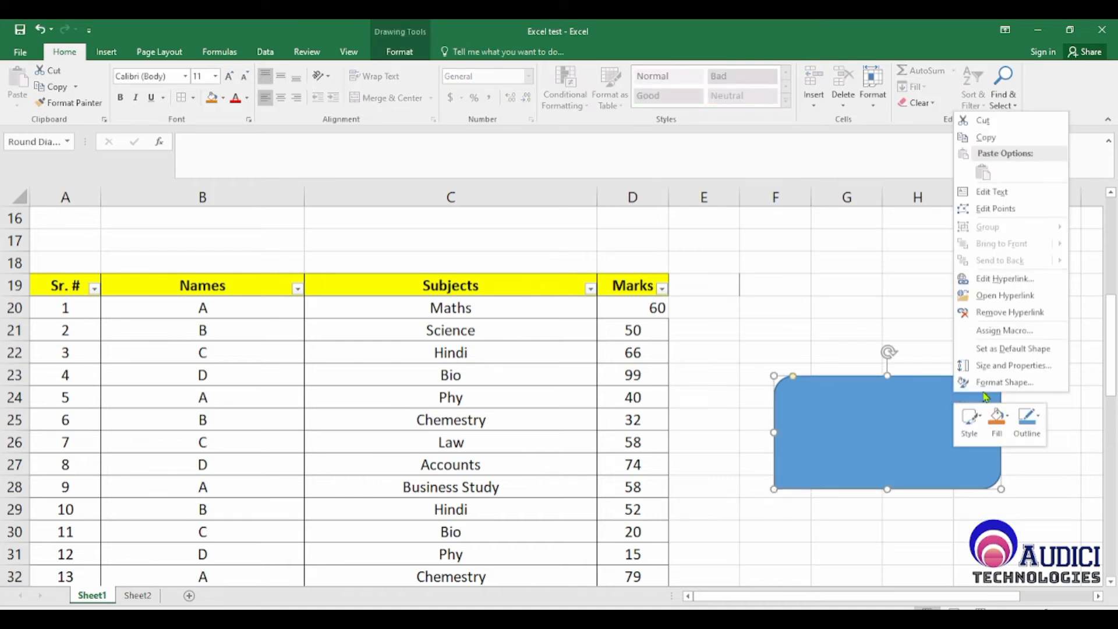
pyautogui.click(1010, 315)
pyautogui.click(891, 287)
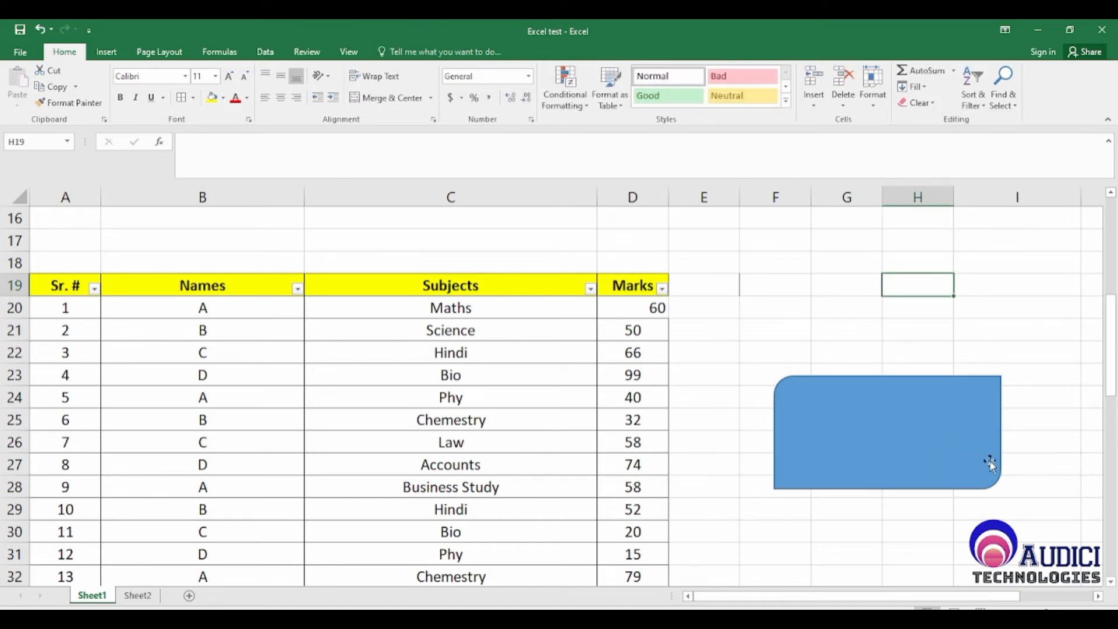
pyautogui.click(950, 413)
pyautogui.press('Delete')
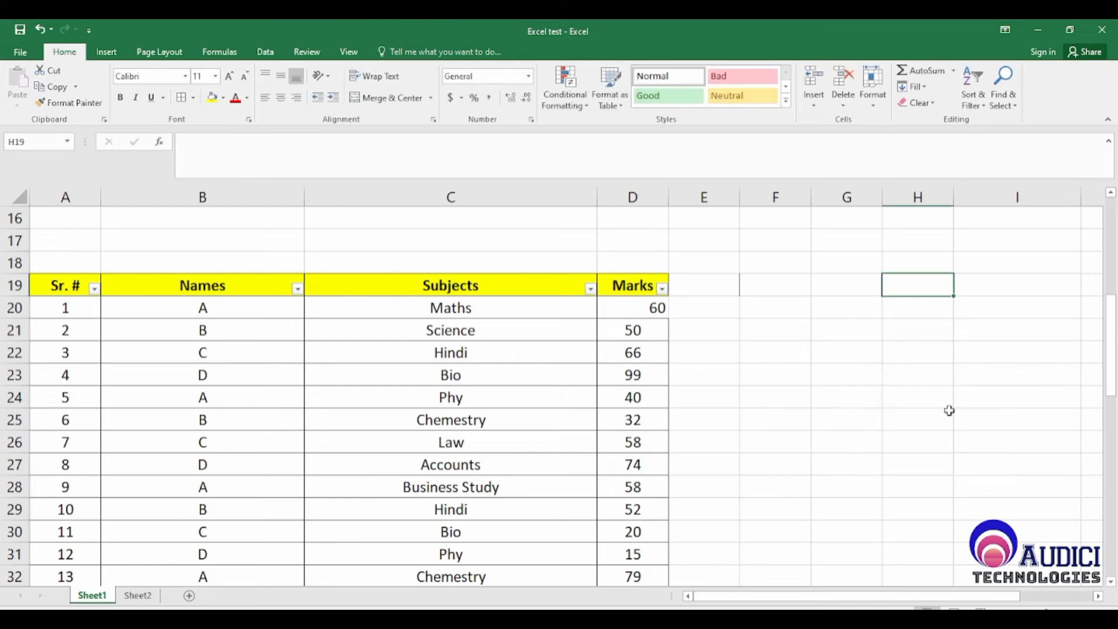
# Return to the feature list at the start of the sheet and select the Trim entry in B5
pyautogui.click(680, 430)
pyautogui.scroll(5, 680, 431)
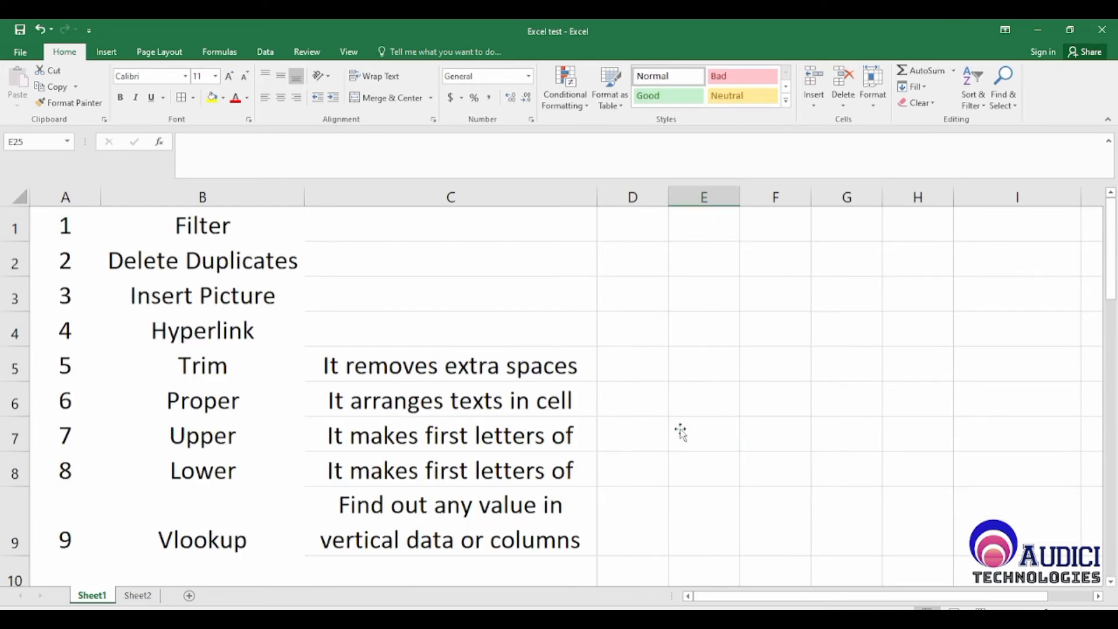
pyautogui.scroll(-2, 679, 432)
pyautogui.scroll(1, 367, 501)
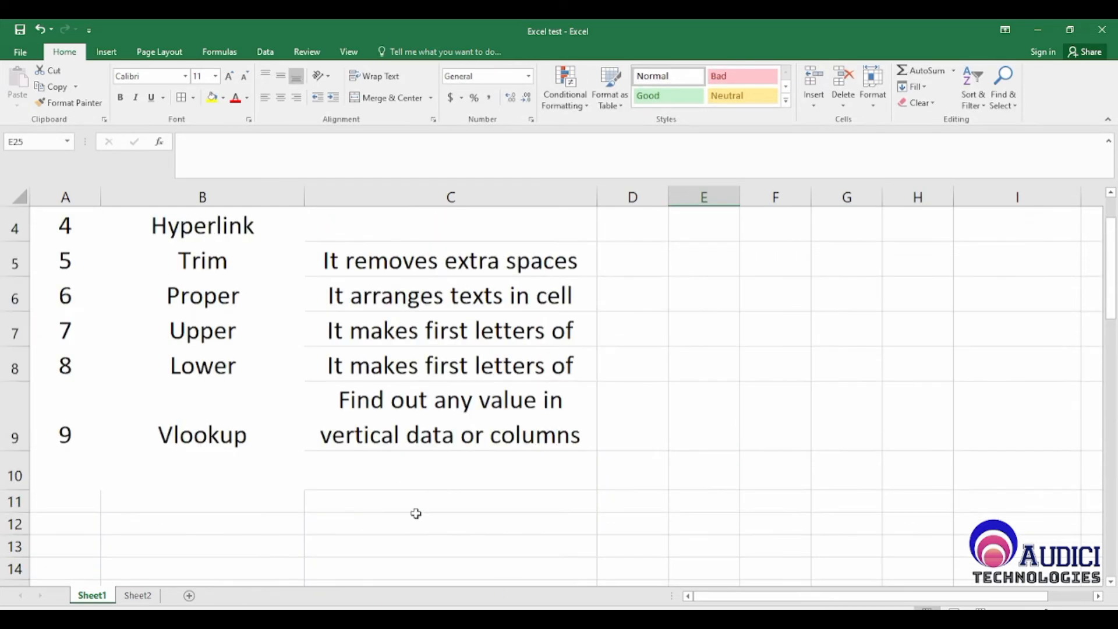
pyautogui.scroll(1, 414, 513)
pyautogui.click(232, 364)
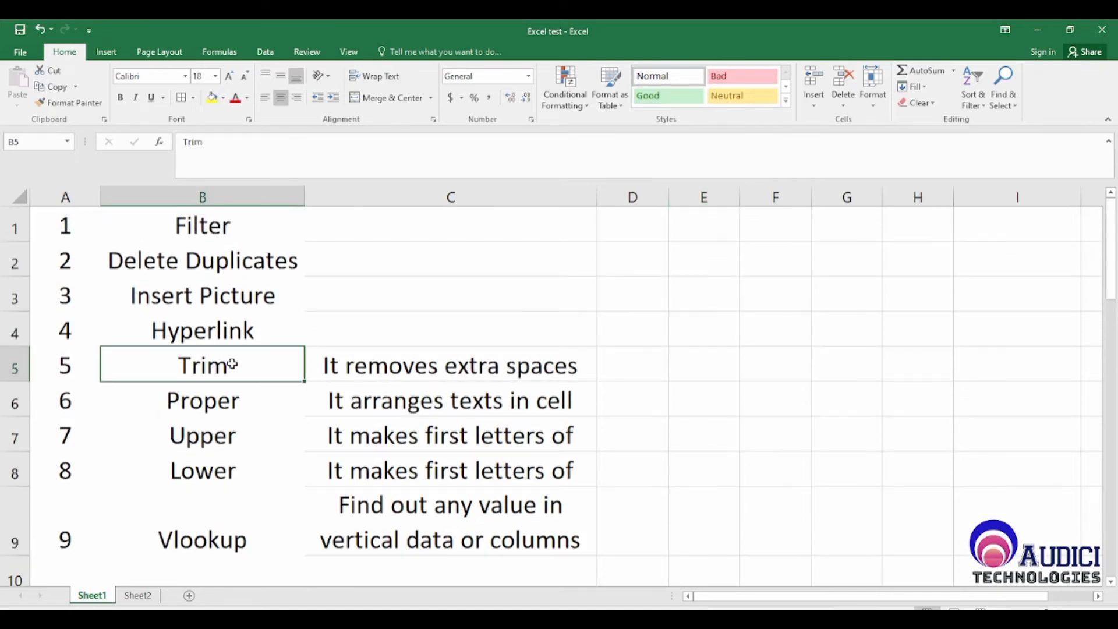
# Read the full description of the Trim feature in C5 without changing its text
pyautogui.click(494, 367)
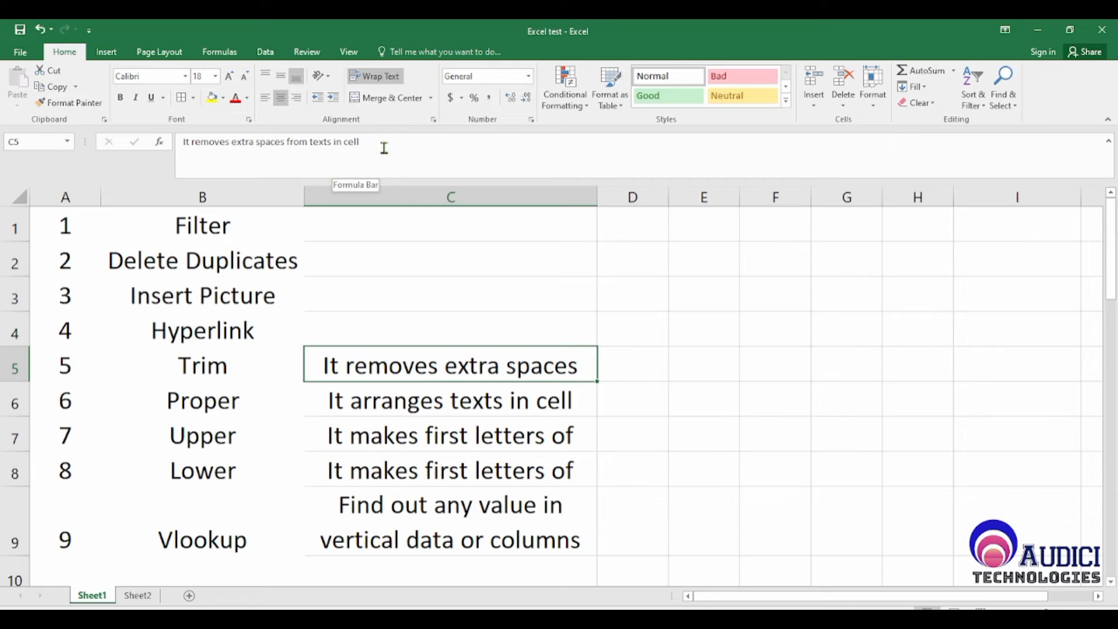
pyautogui.moveTo(384, 148); pyautogui.dragTo(174, 144)
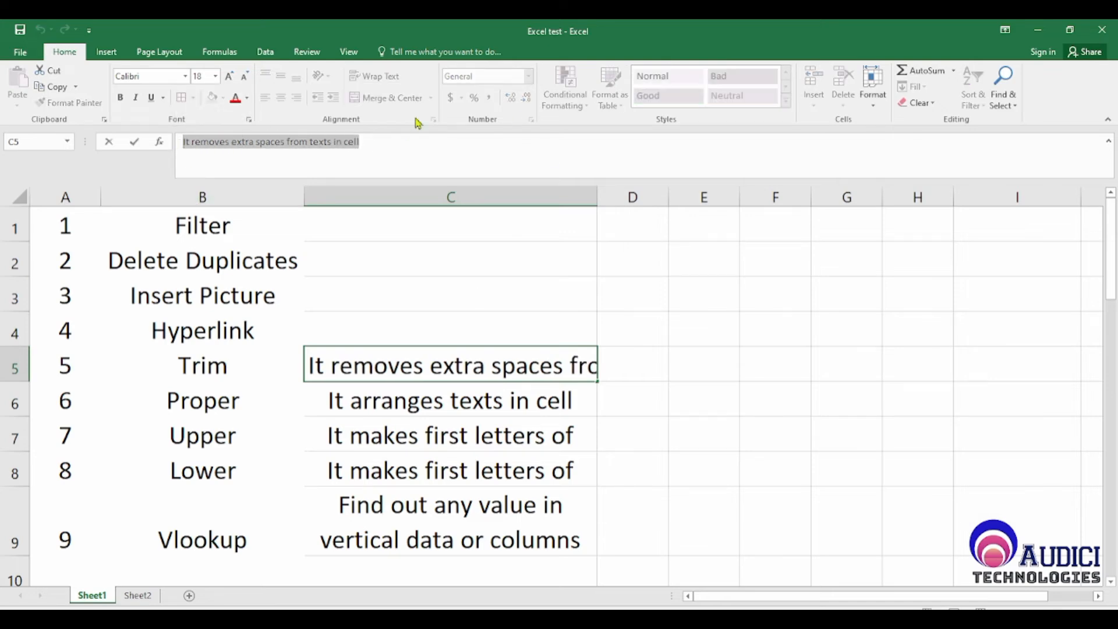
pyautogui.click(449, 473)
pyautogui.scroll(-2, 447, 469)
pyautogui.scroll(2, 225, 369)
pyautogui.click(227, 373)
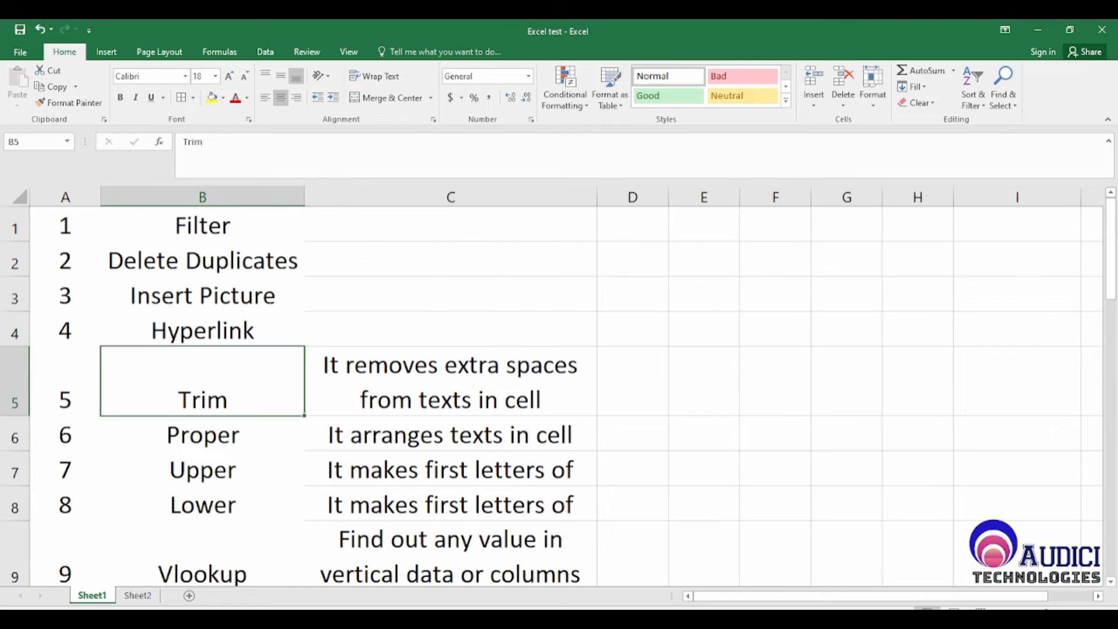
pyautogui.click(411, 392)
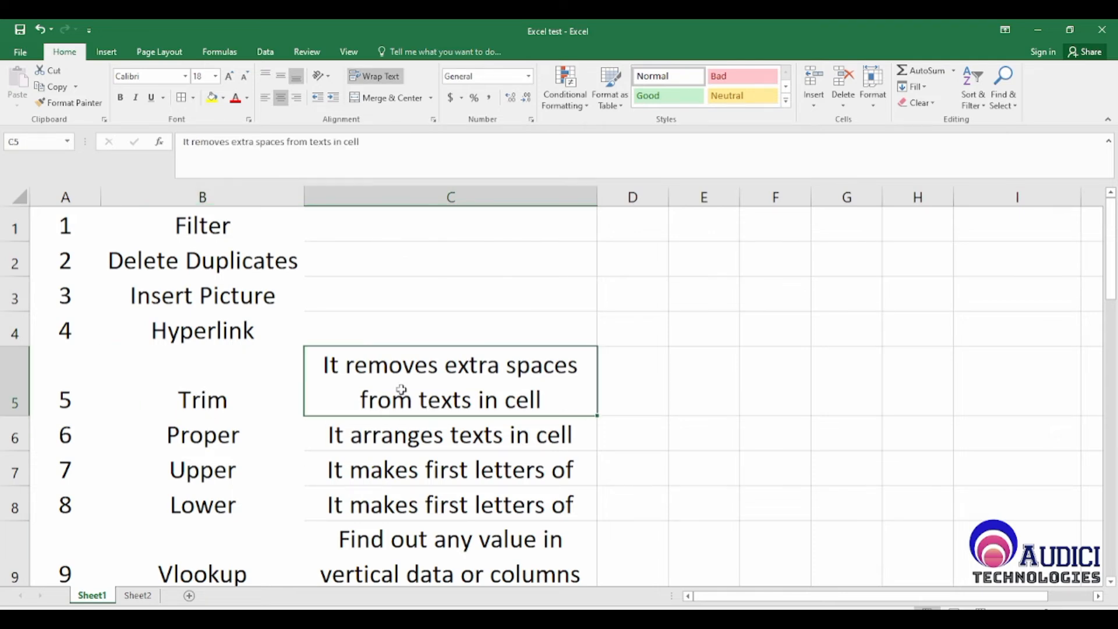
# Insert several spaces in front of the word Maths in cell C20 of the Subjects column
pyautogui.scroll(-4, 535, 383)
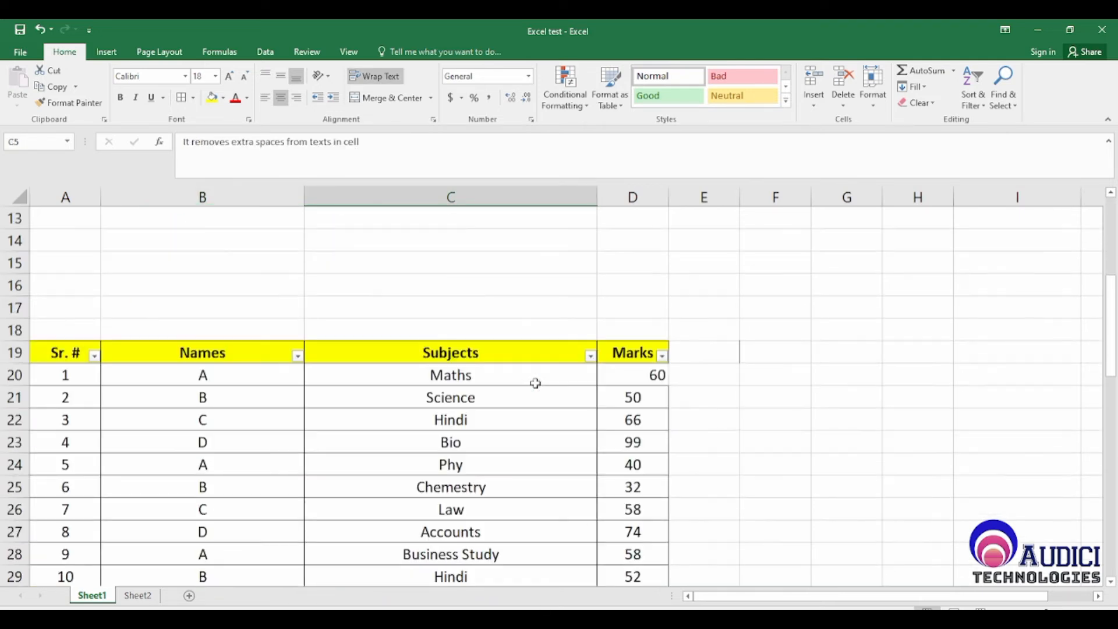
pyautogui.click(498, 375)
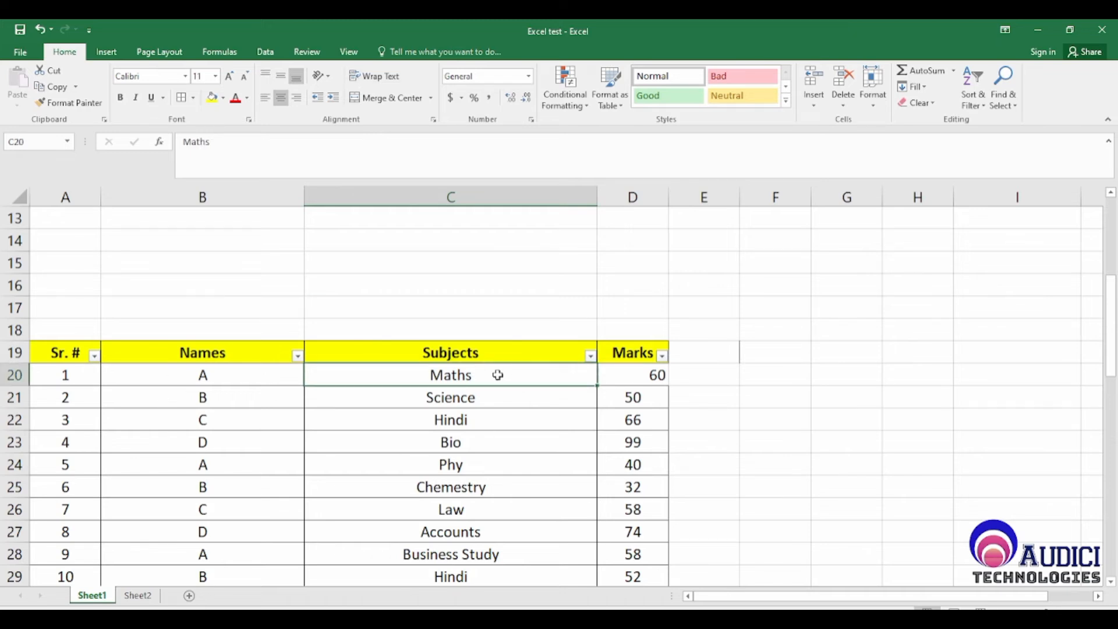
pyautogui.doubleClick(498, 376)
pyautogui.press('Left')
pyautogui.press('Left')
pyautogui.press('Left')
pyautogui.press('Left')
pyautogui.press('Left')
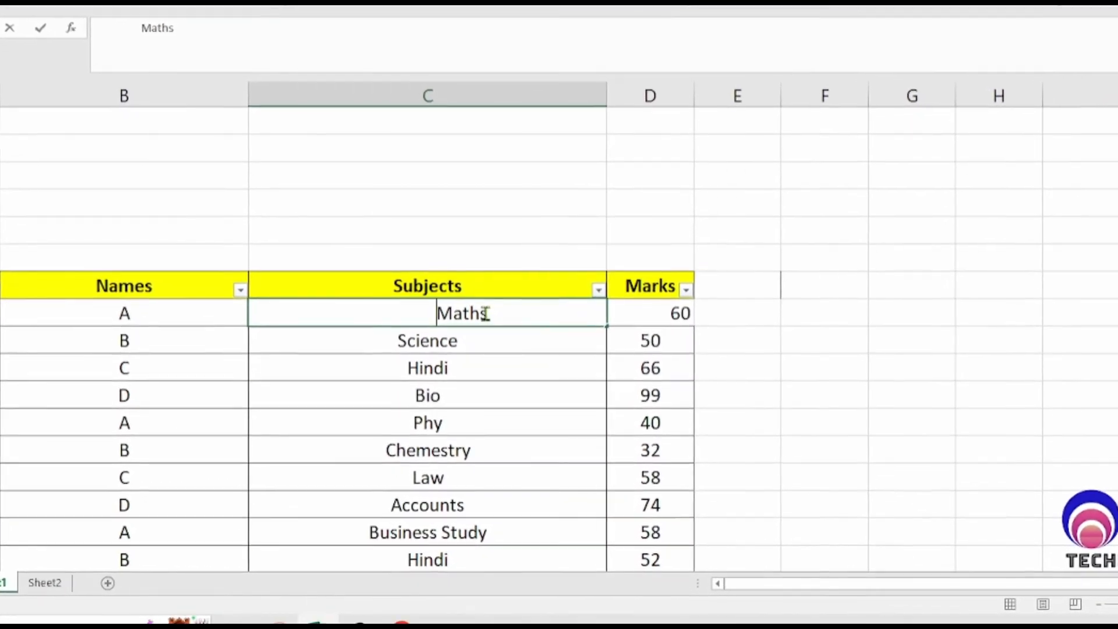
pyautogui.press('Return')
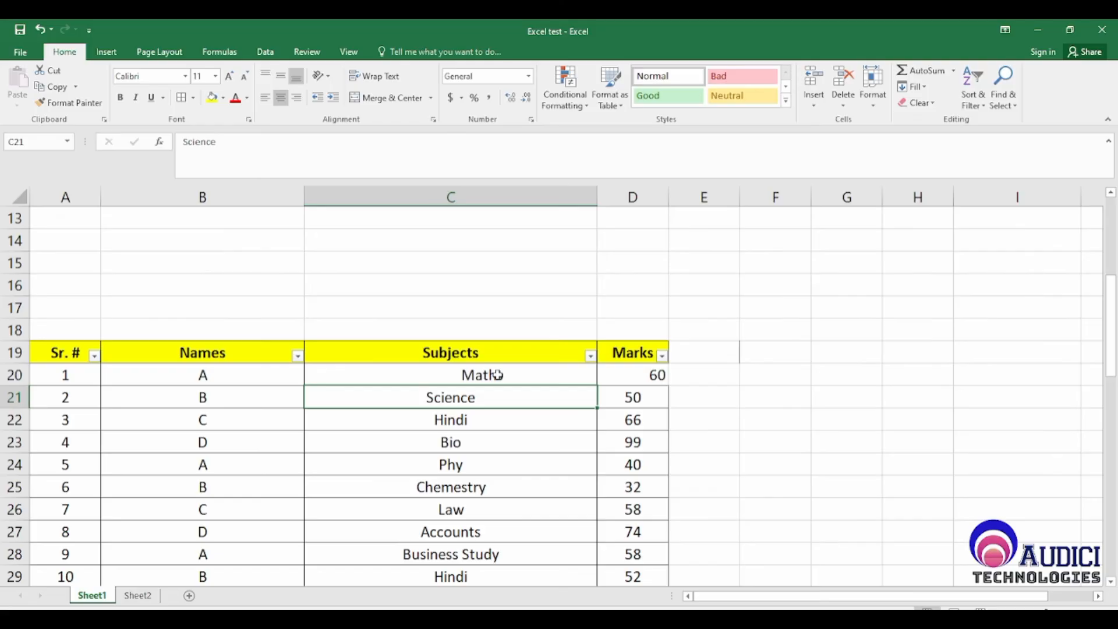
# Compare the Maths entry in C20 with the subjects listed below it in the table
pyautogui.hotkey('shift', 'Down')
pyautogui.hotkey('shift', 'Down')
pyautogui.hotkey('shift', 'Down')
pyautogui.hotkey('shift', 'Down')
pyautogui.hotkey('shift', 'Down')
pyautogui.hotkey('shift', 'Down')
pyautogui.hotkey('shift', 'Down')
pyautogui.hotkey('shift', 'Down')
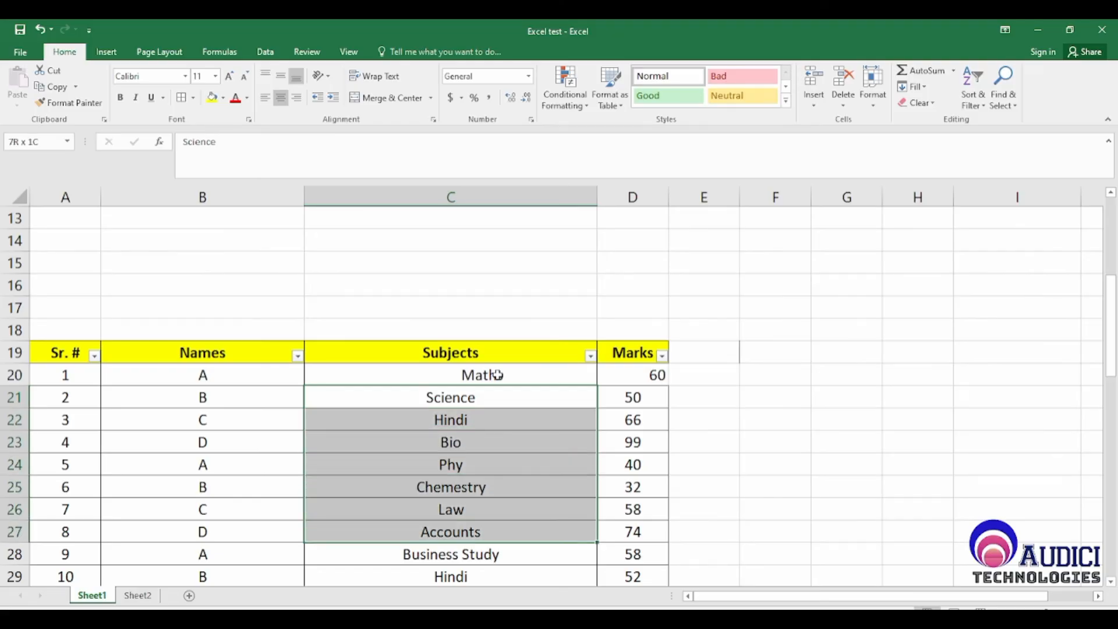
pyautogui.click(497, 375)
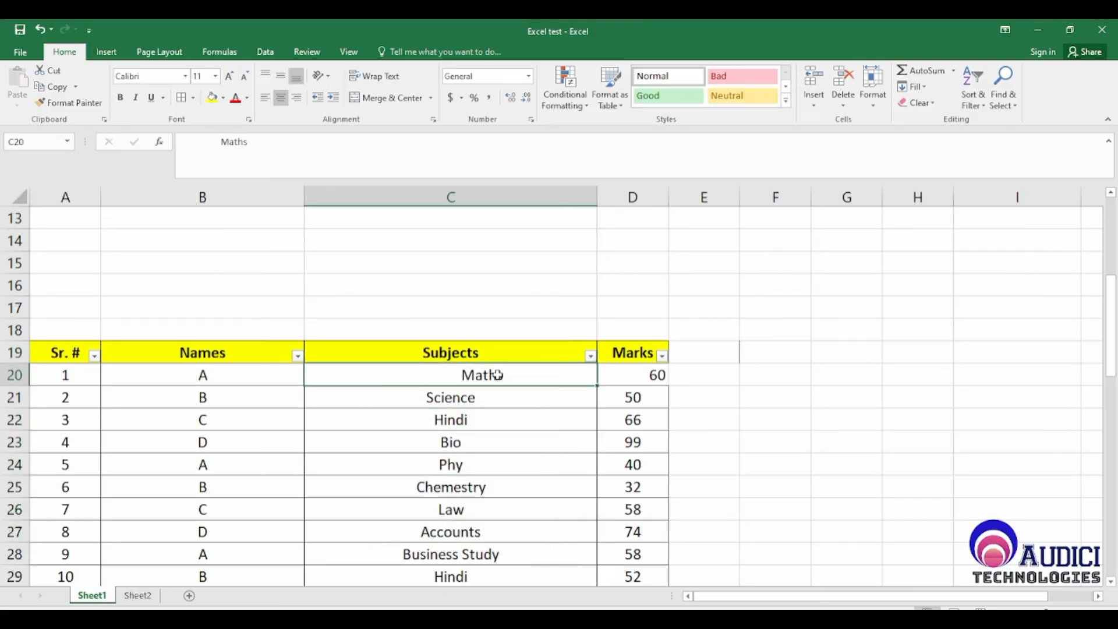
pyautogui.click(810, 530)
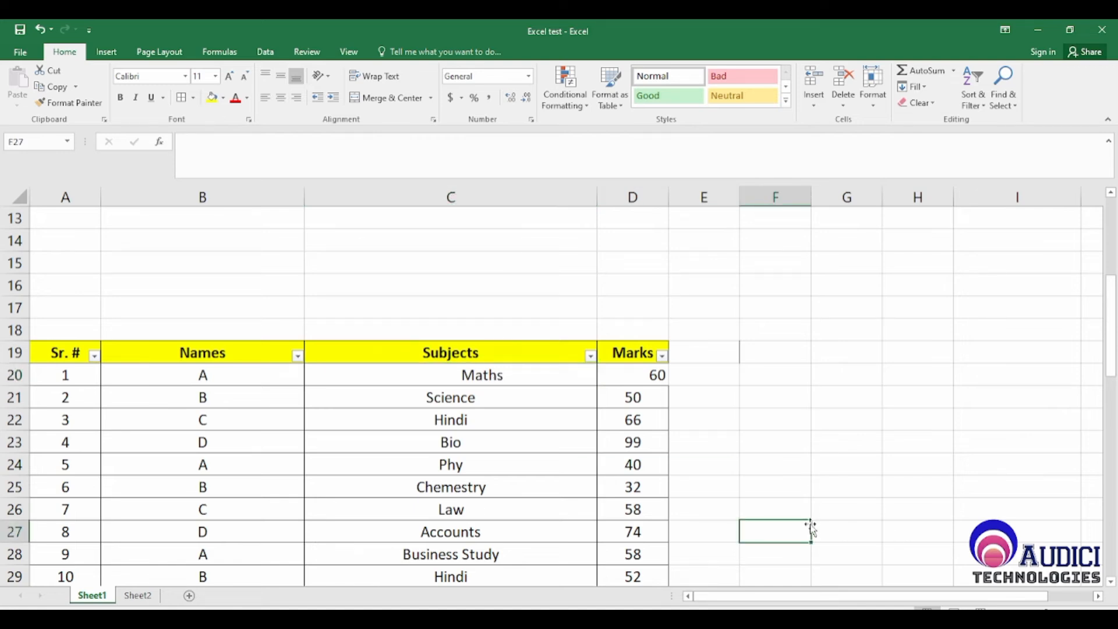
pyautogui.click(509, 373)
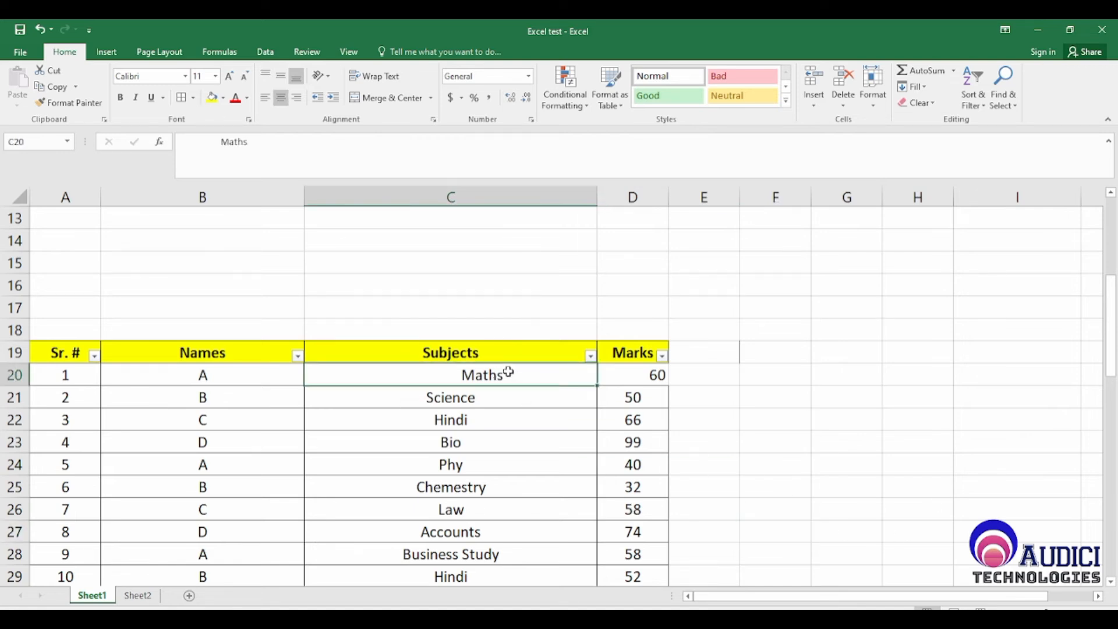
# Enter the formula =TRIM(C20) in cell F20, outside the marks table
pyautogui.click(787, 376)
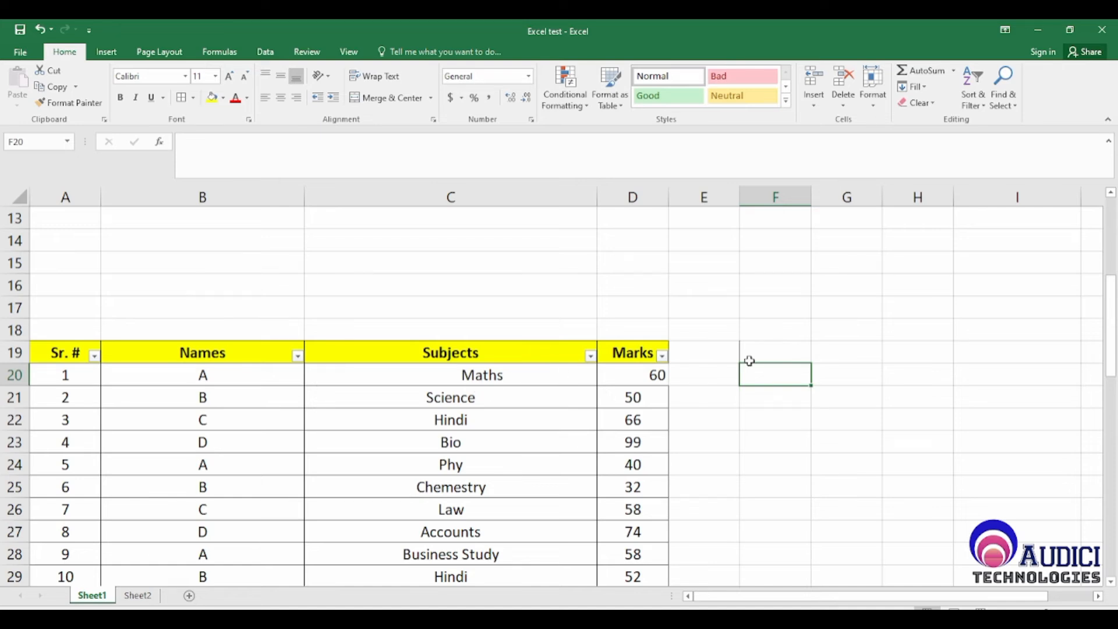
pyautogui.write('=')
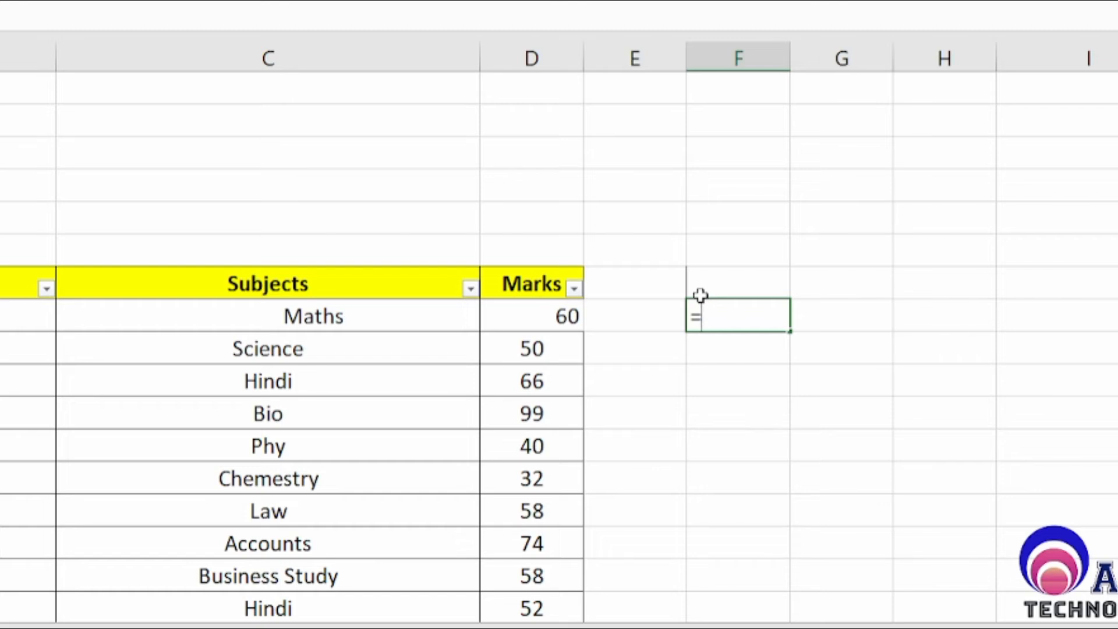
pyautogui.write('im')
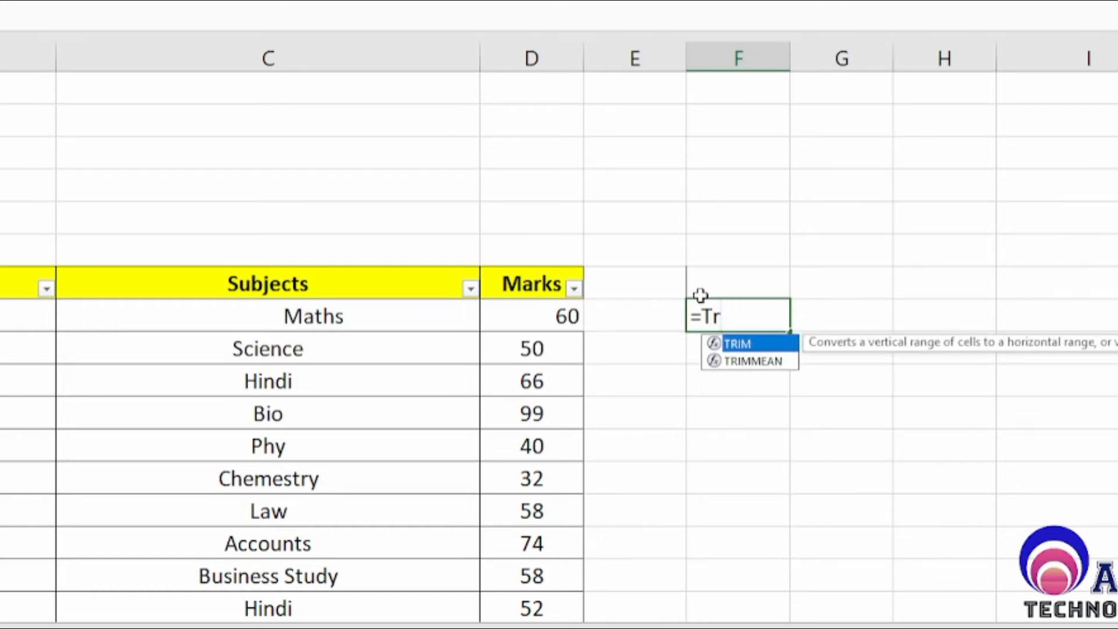
pyautogui.write('(')
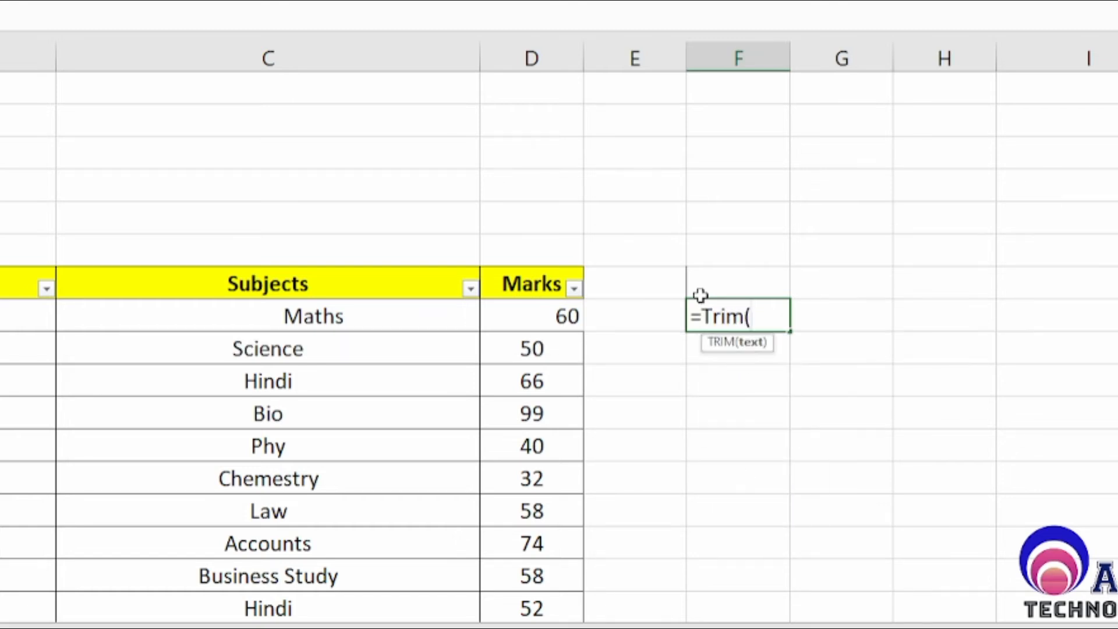
pyautogui.press('Left')
pyautogui.press('Left')
pyautogui.press('Left')
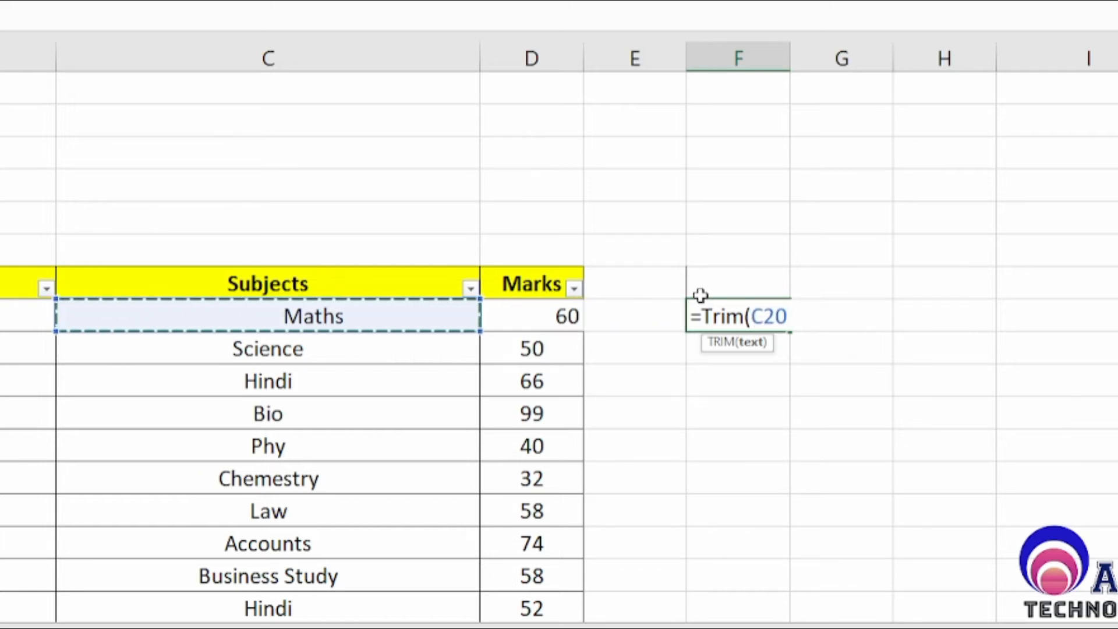
pyautogui.write(')')
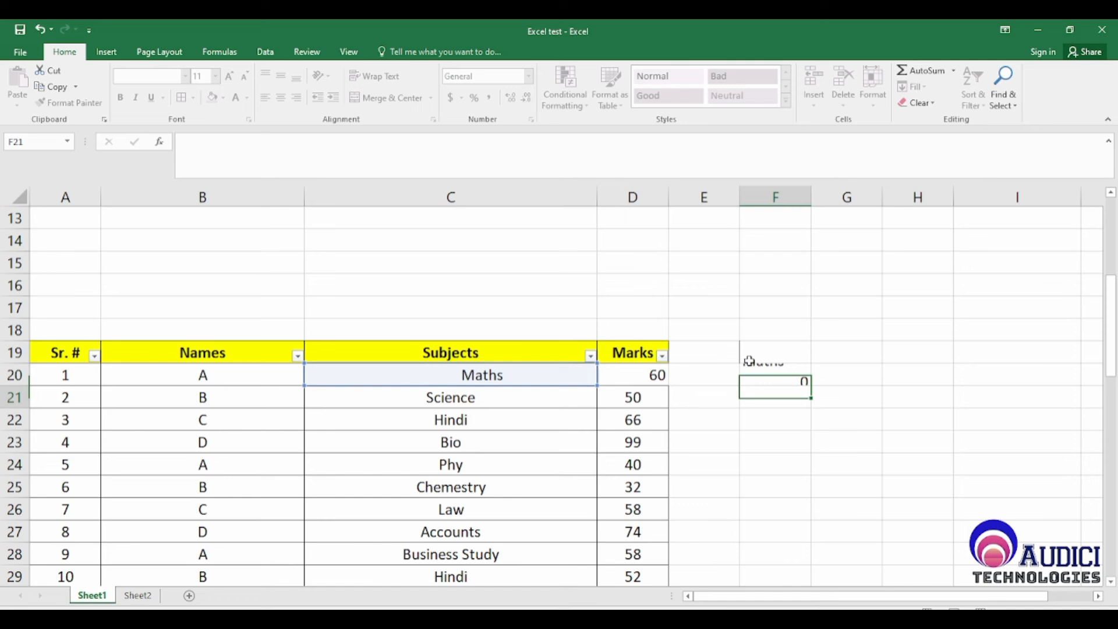
pyautogui.press('Return')
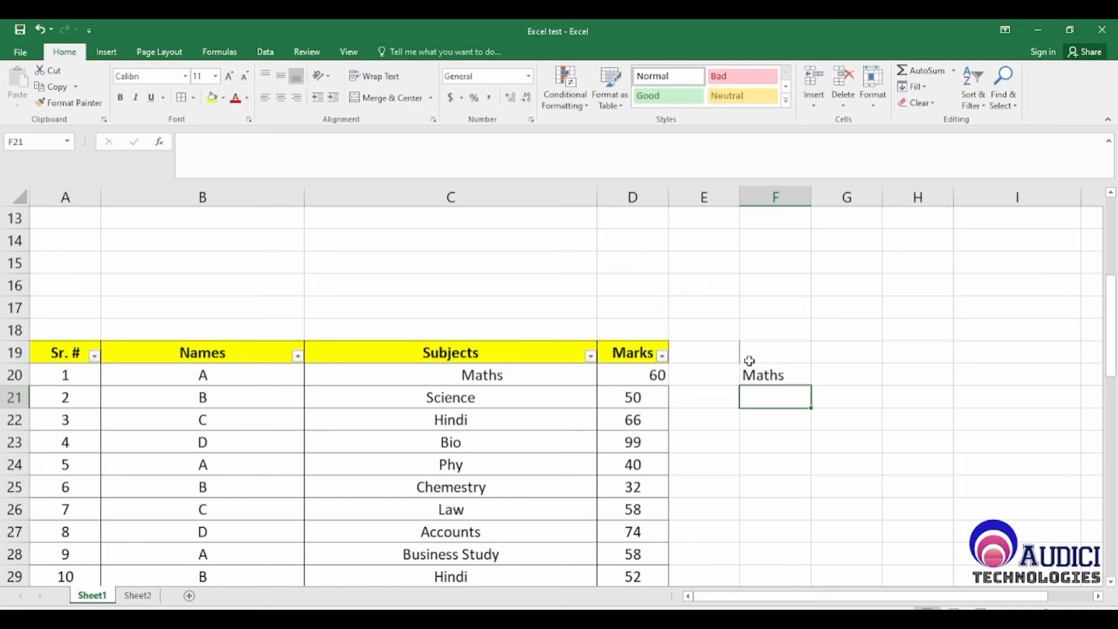
# Compare the trimmed result in F20 with the original spaced text in C20
pyautogui.press('Up')
pyautogui.press('Left')
pyautogui.press('Right')
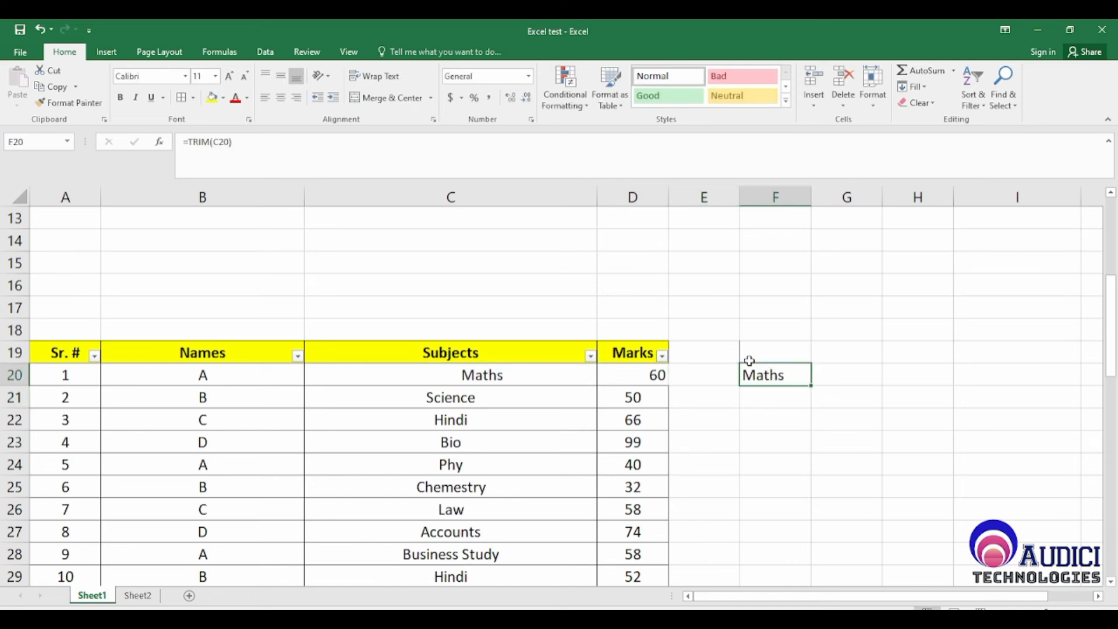
pyautogui.press('Down')
pyautogui.press('Left')
pyautogui.press('Left')
pyautogui.press('Left')
pyautogui.press('Left')
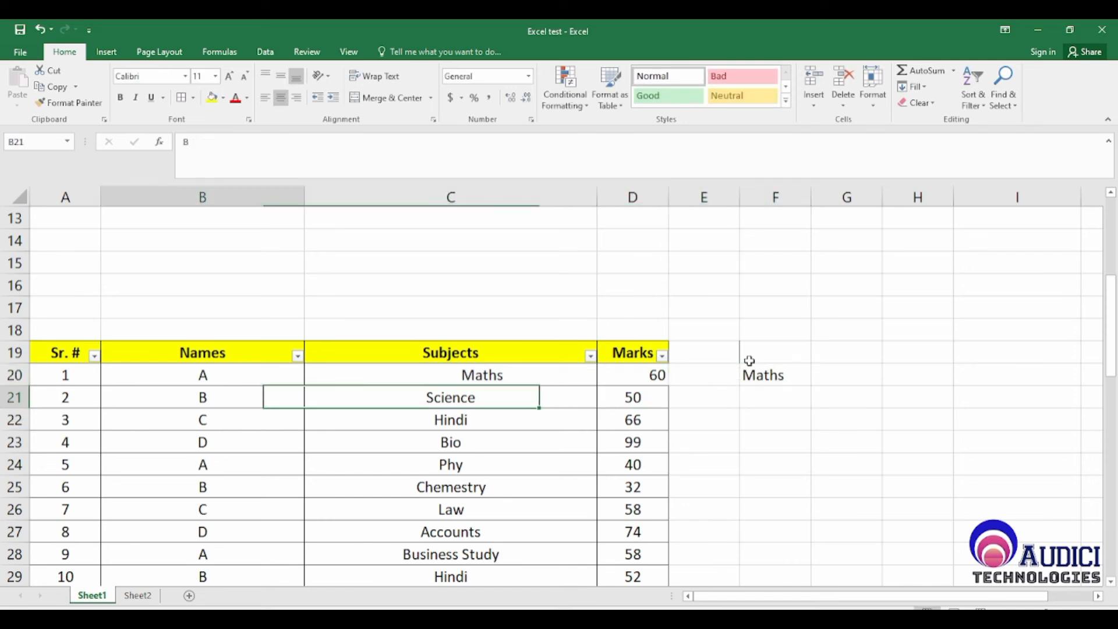
pyautogui.press('Left')
pyautogui.press('Up')
pyautogui.press('Right')
pyautogui.press('Right')
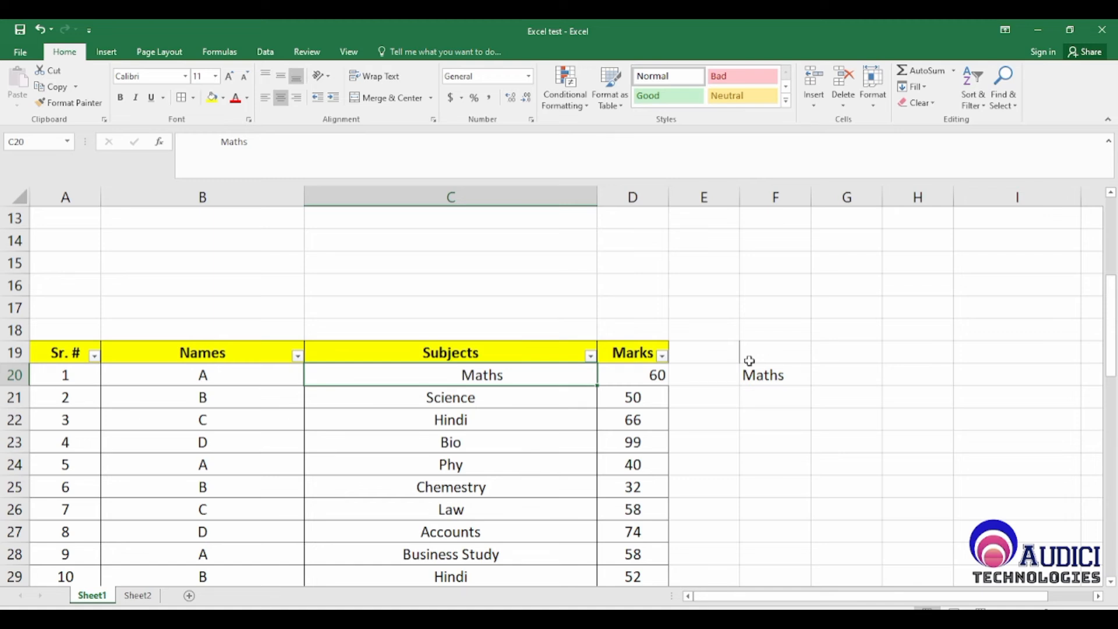
pyautogui.press('Down')
pyautogui.press('Right')
pyautogui.press('Right')
pyautogui.press('Right')
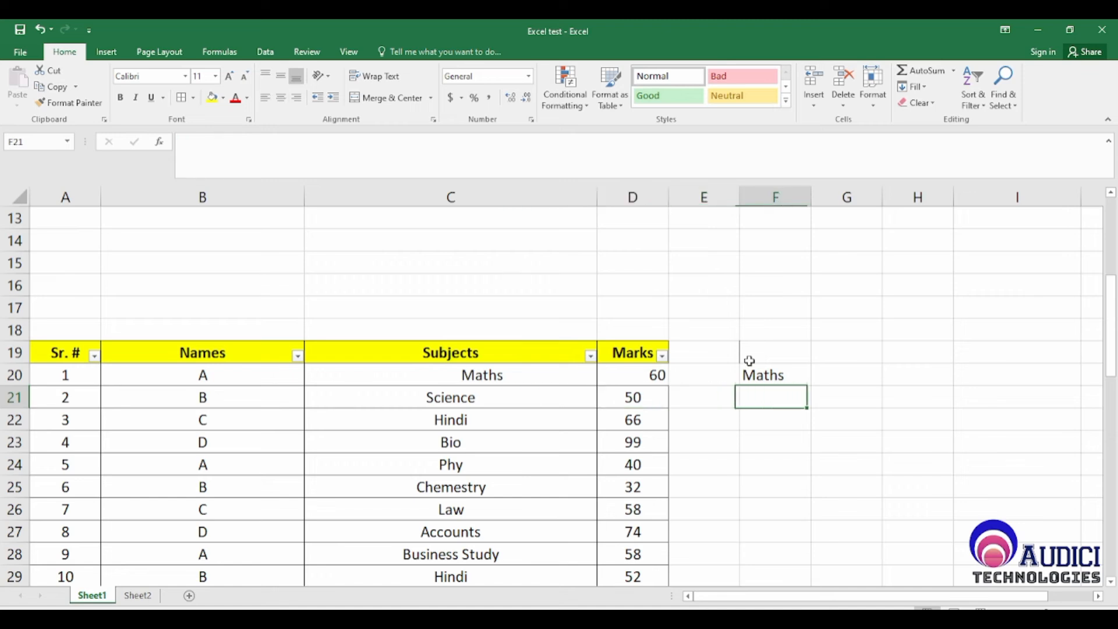
pyautogui.press('Up')
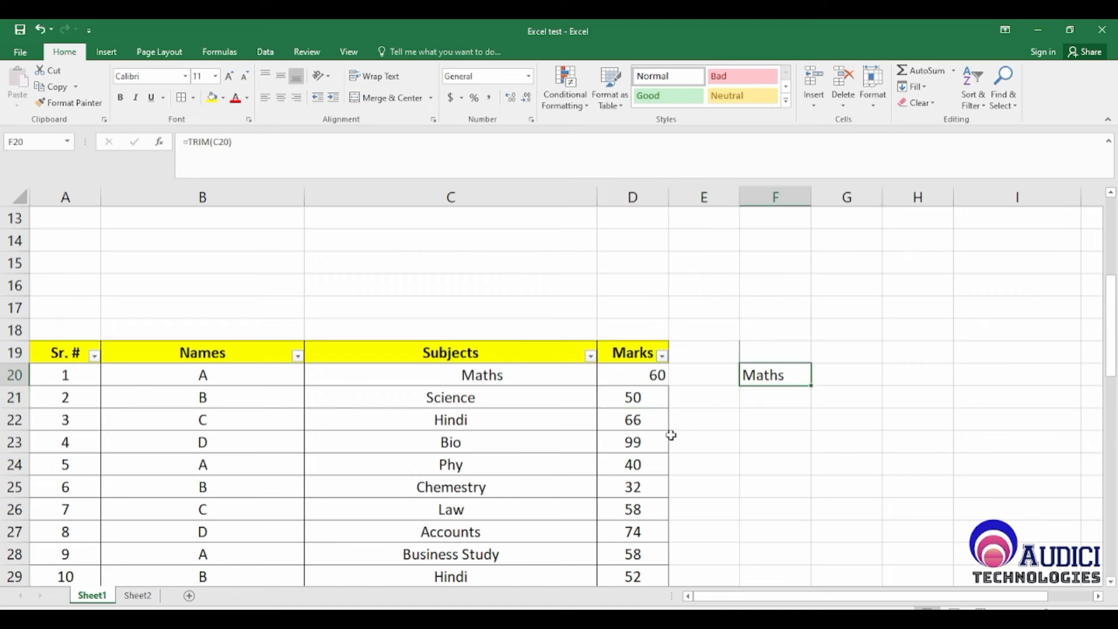
# Check the Proper entry in B6 of the feature list and return to the marks table
pyautogui.scroll(4, 670, 434)
pyautogui.click(234, 441)
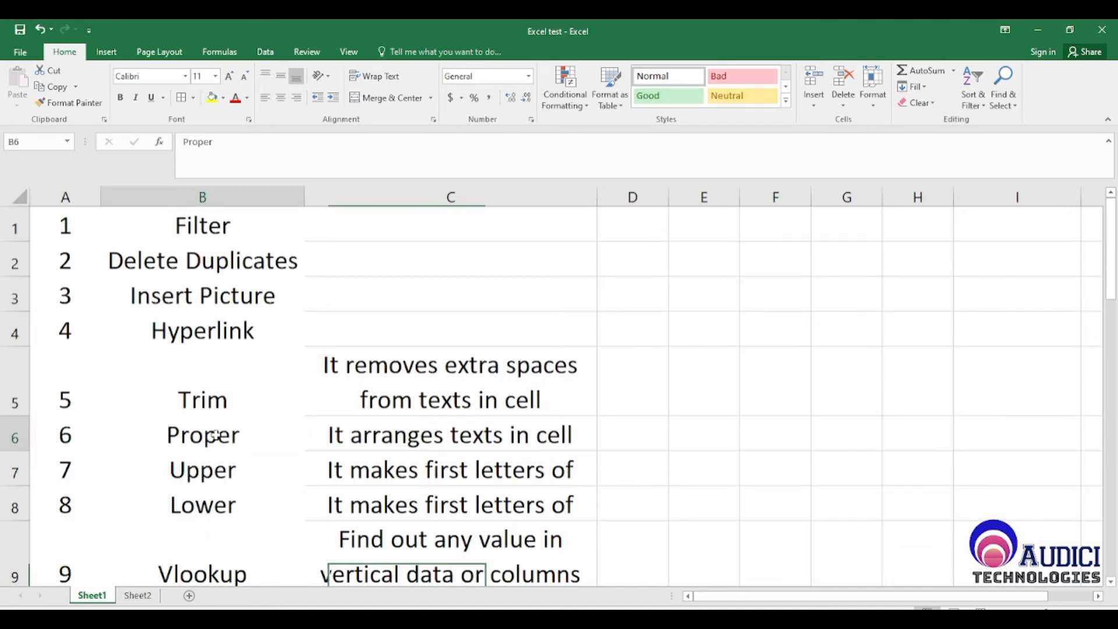
pyautogui.scroll(-4, 507, 470)
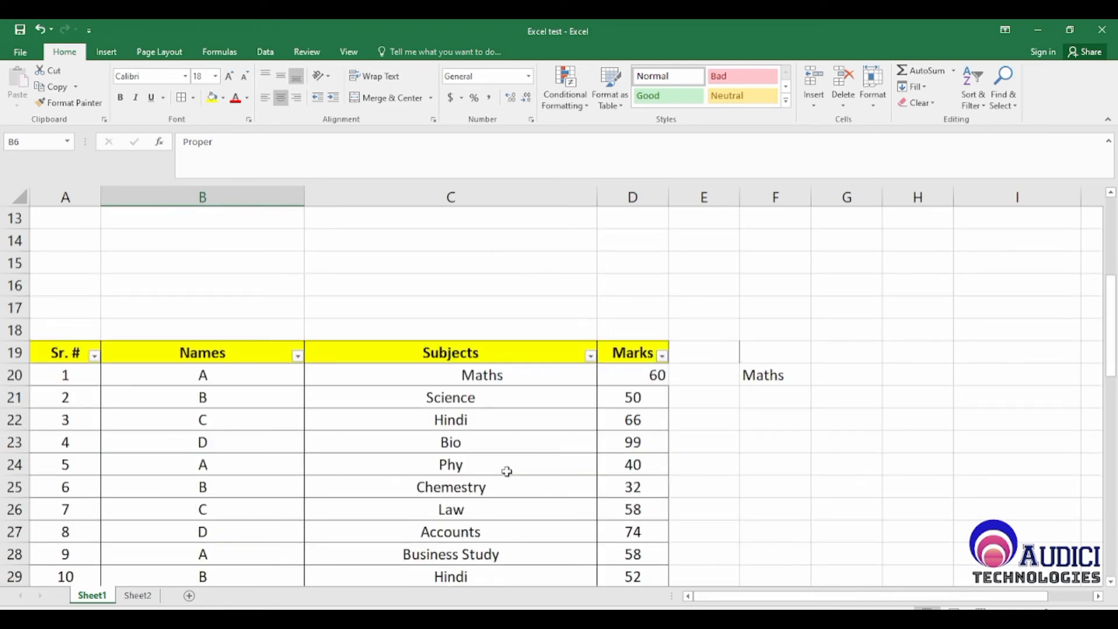
# Extend the text in C20 to read "Maths hindi Eng Science", keeping its leading spaces
pyautogui.click(531, 374)
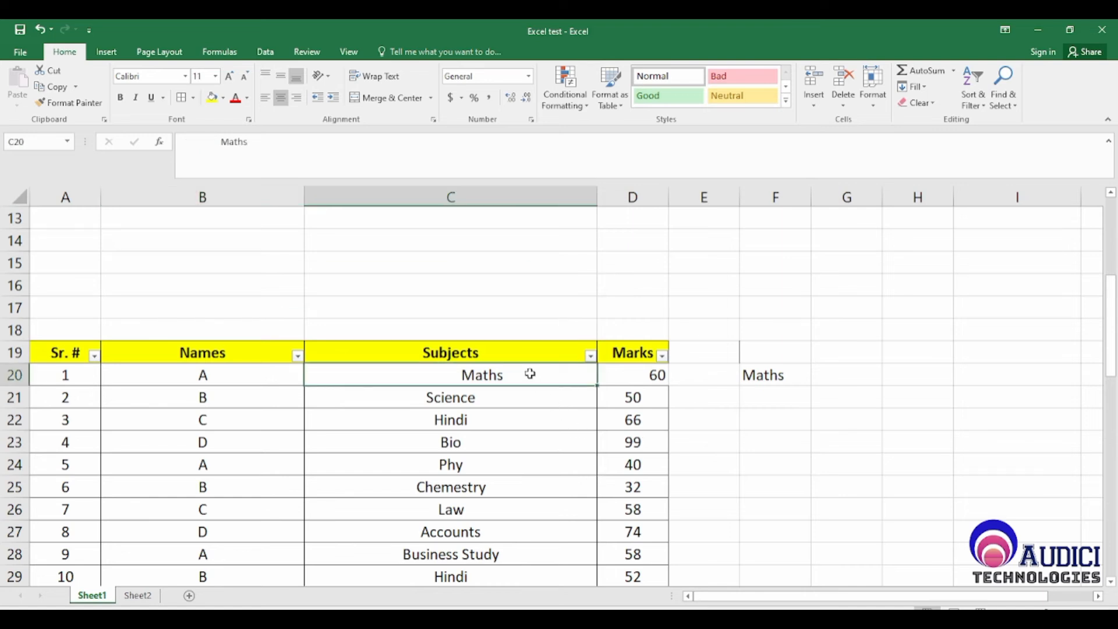
pyautogui.doubleClick(530, 374)
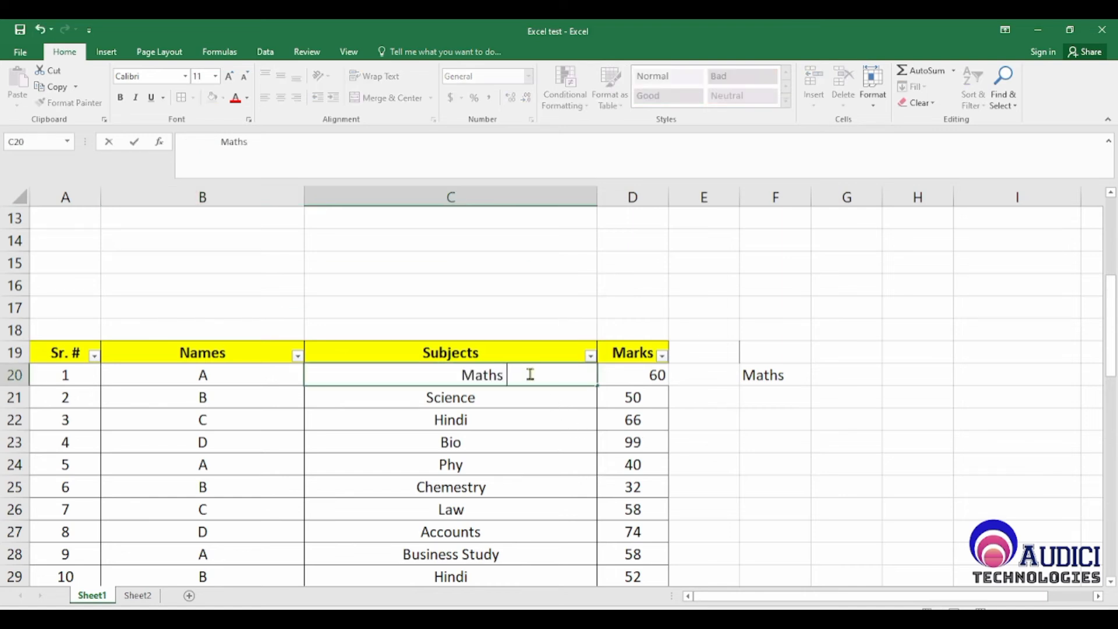
pyautogui.write('hindi')
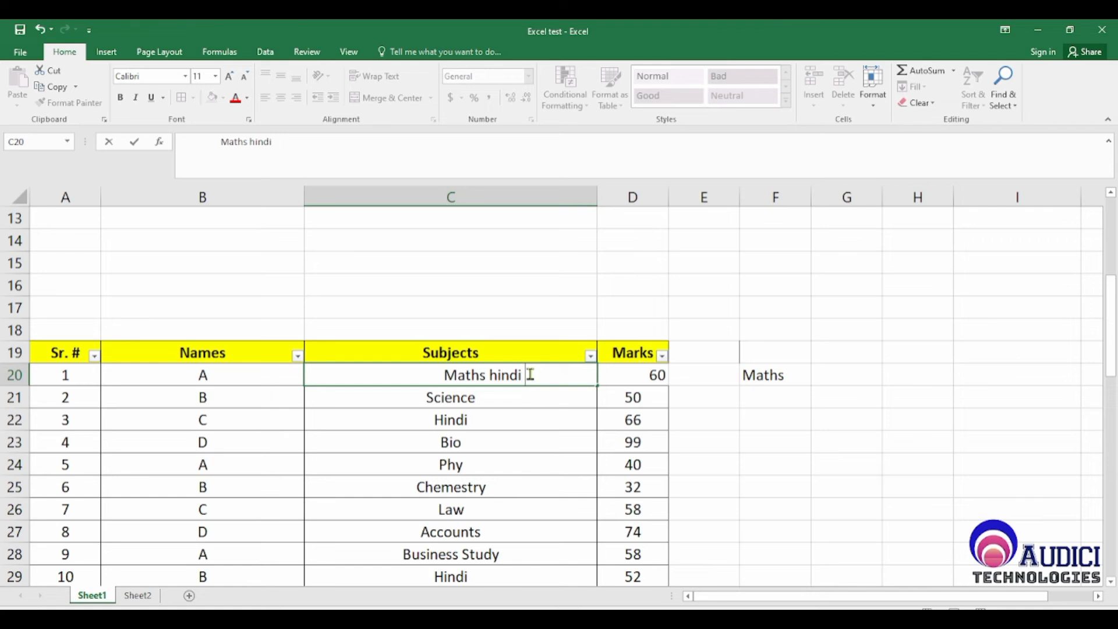
pyautogui.write(' Eng')
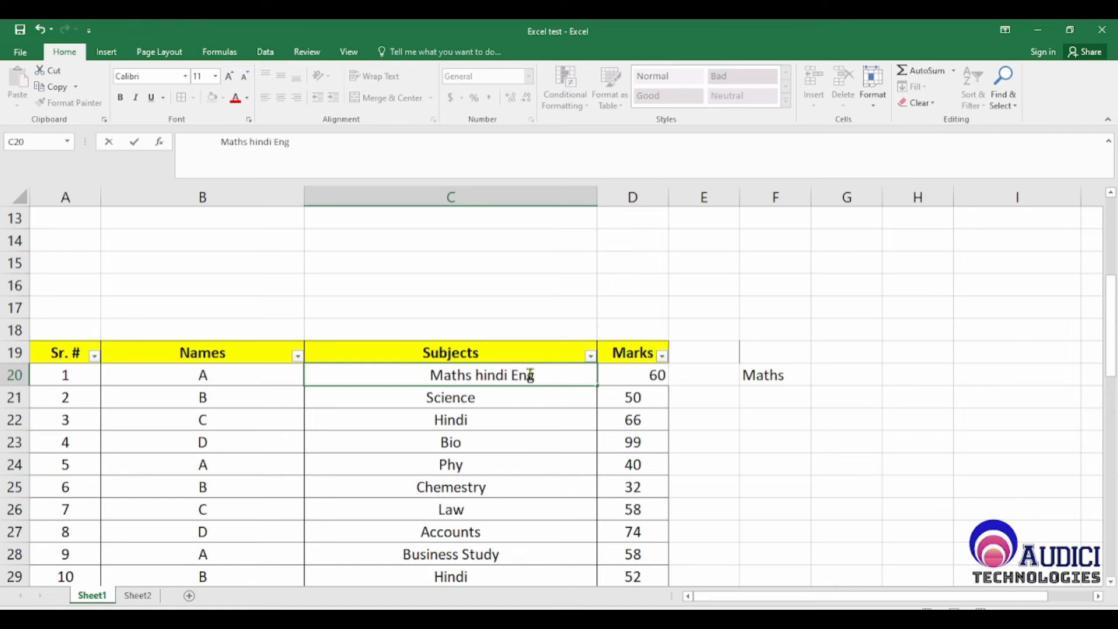
pyautogui.write(' Science')
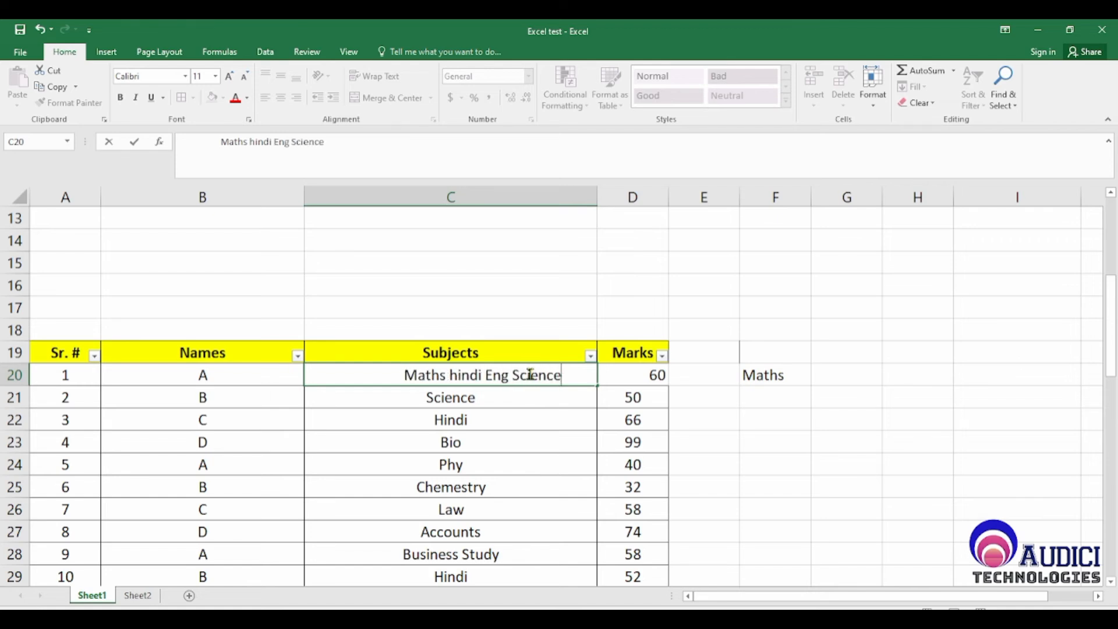
pyautogui.press('Return')
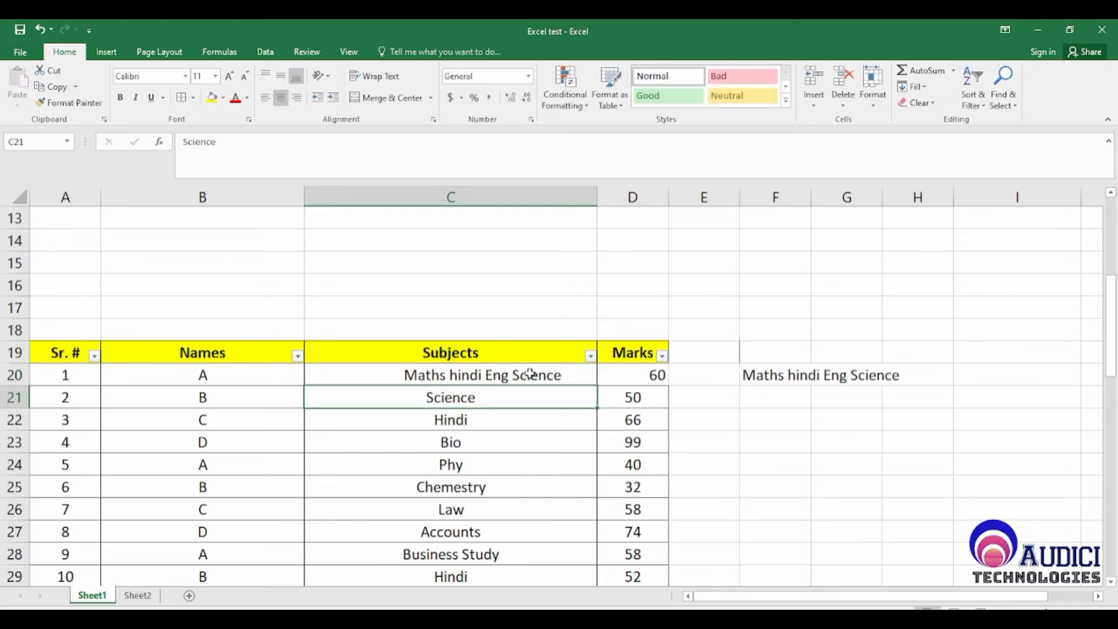
pyautogui.click(531, 374)
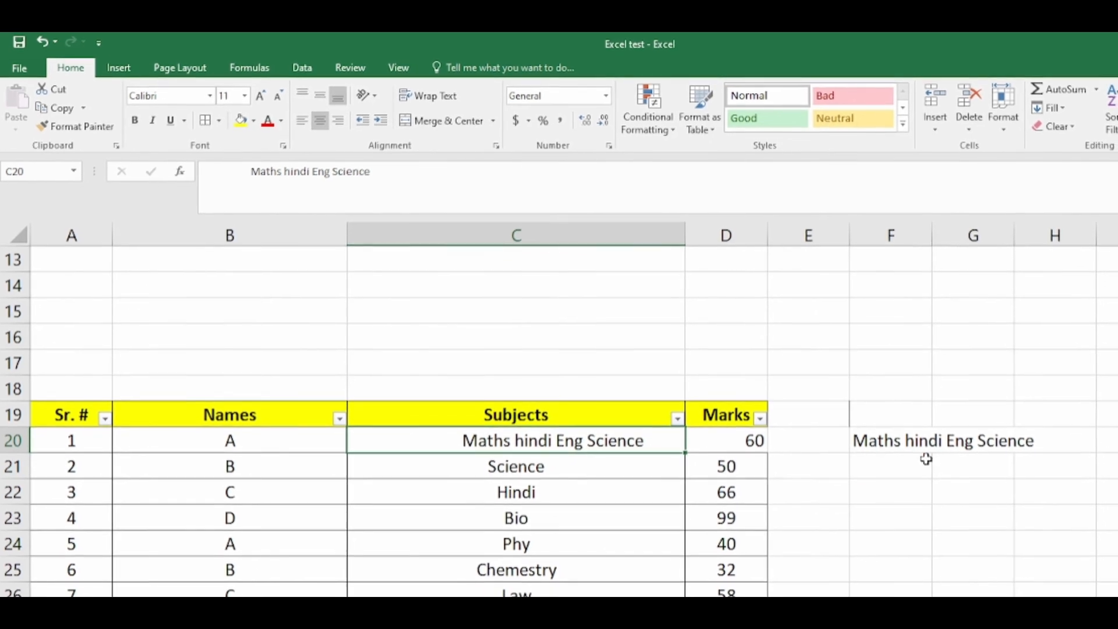
# Enter the formula =+PROPER(C20) in cell F21, below the trimmed text
pyautogui.click(796, 406)
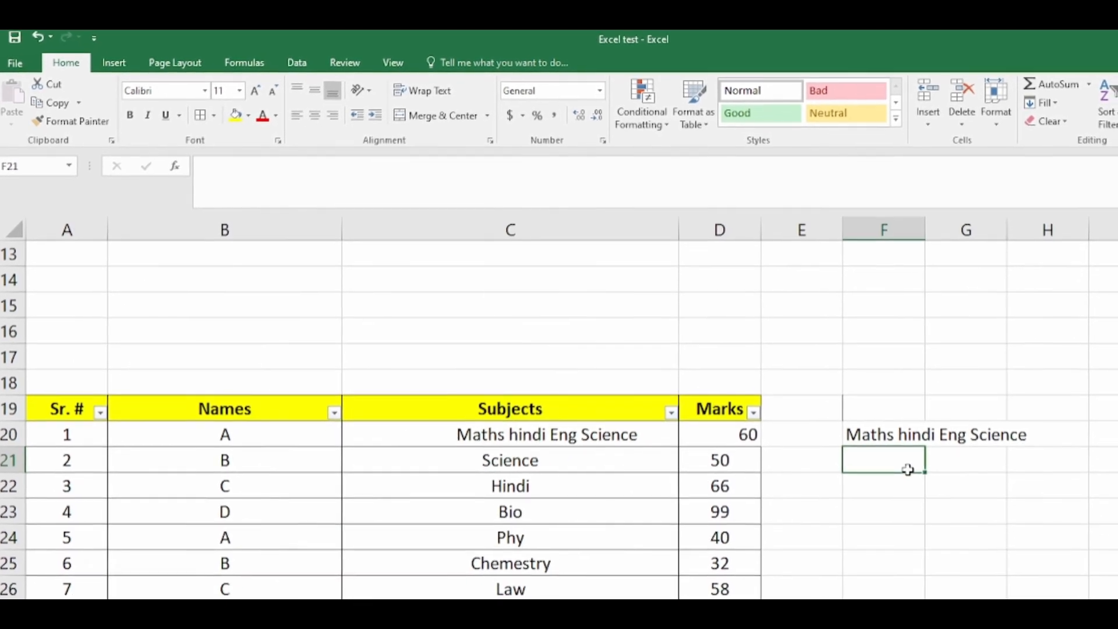
pyautogui.write('+')
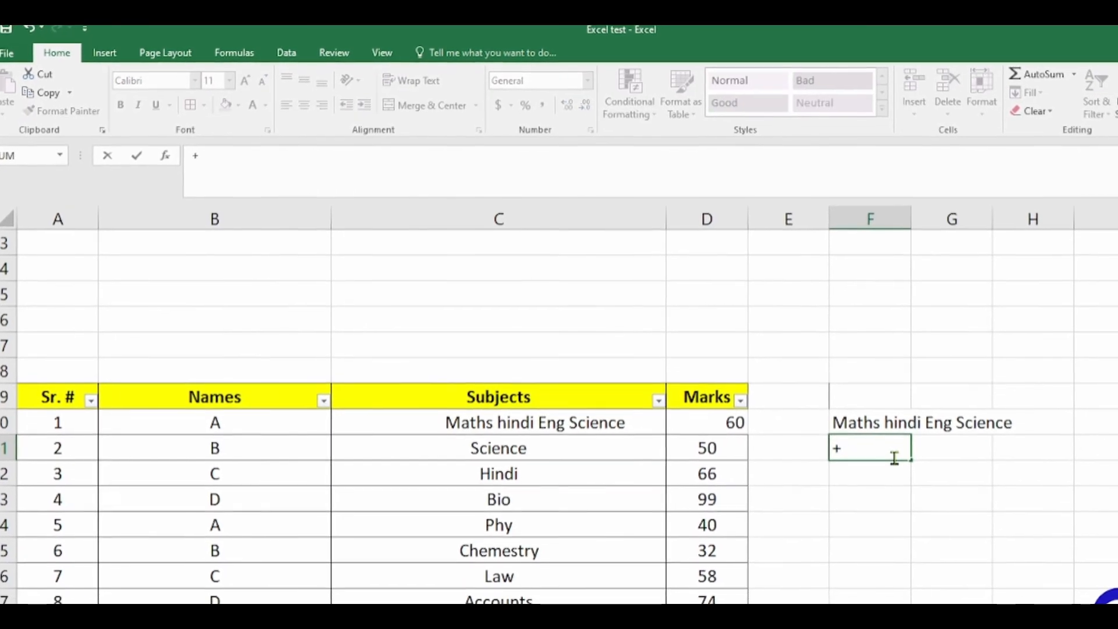
pyautogui.write('Prope')
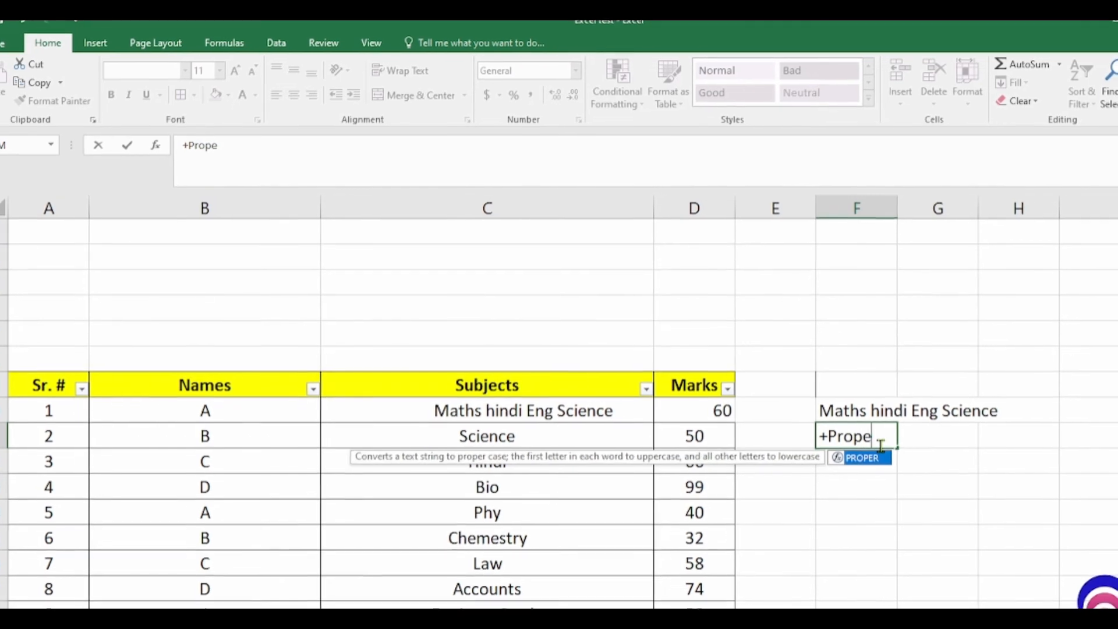
pyautogui.write('r(')
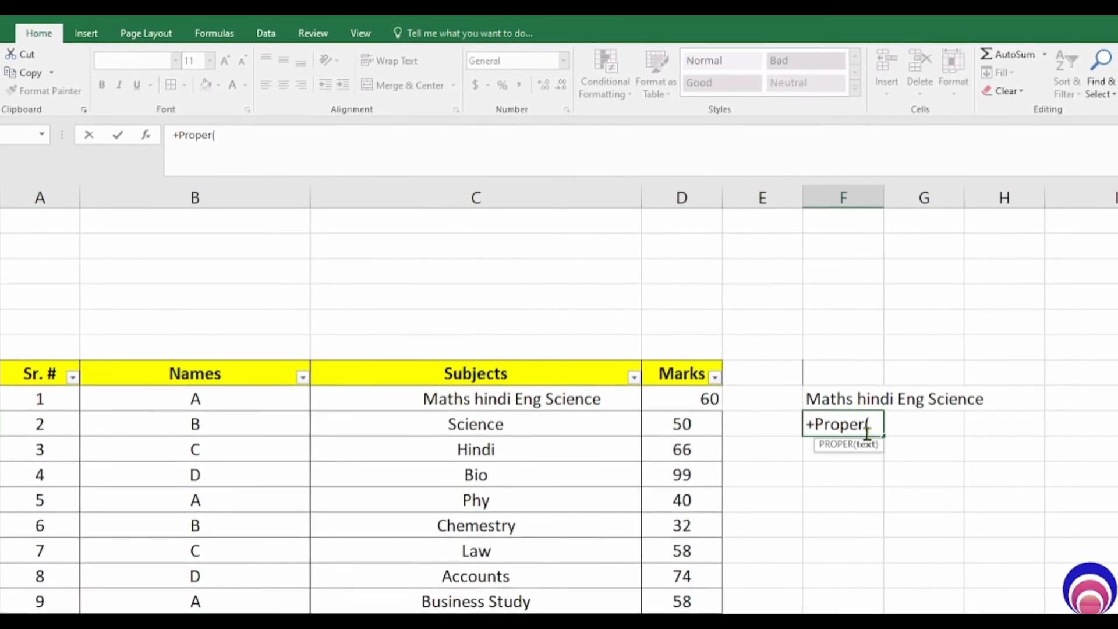
pyautogui.press('Left')
pyautogui.press('Left')
pyautogui.press('Left')
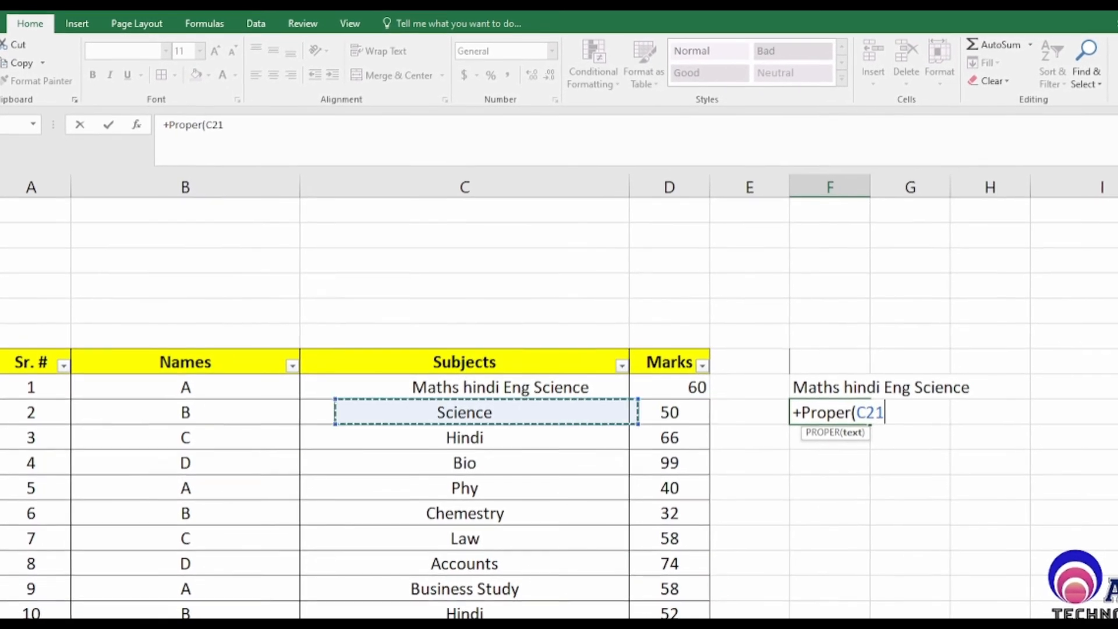
pyautogui.press('Left')
pyautogui.press('Right')
pyautogui.press('Up')
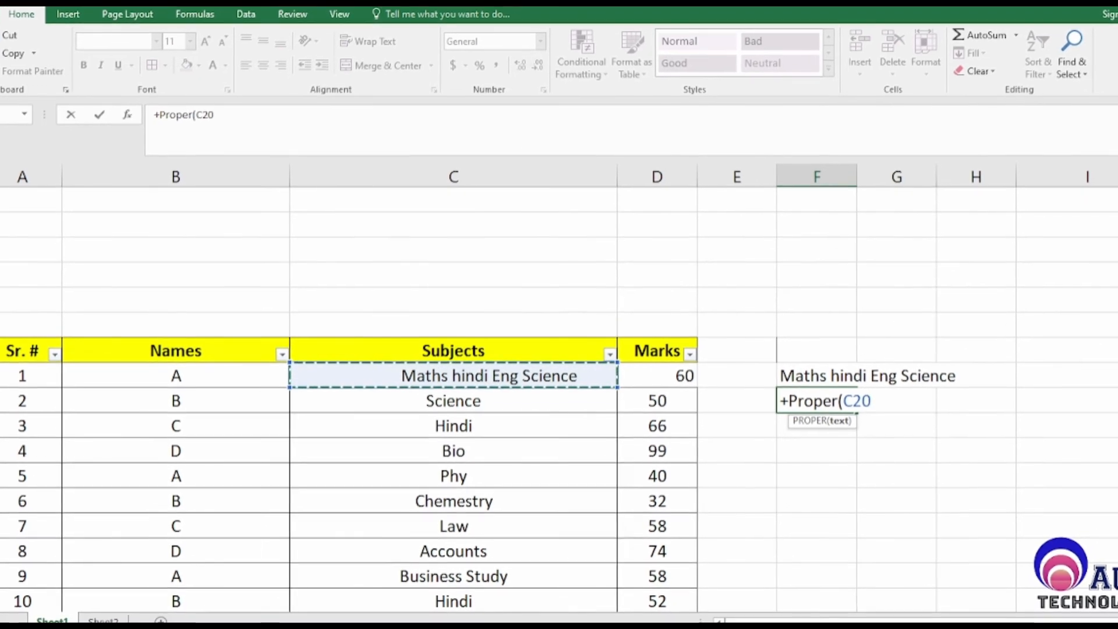
pyautogui.write(')')
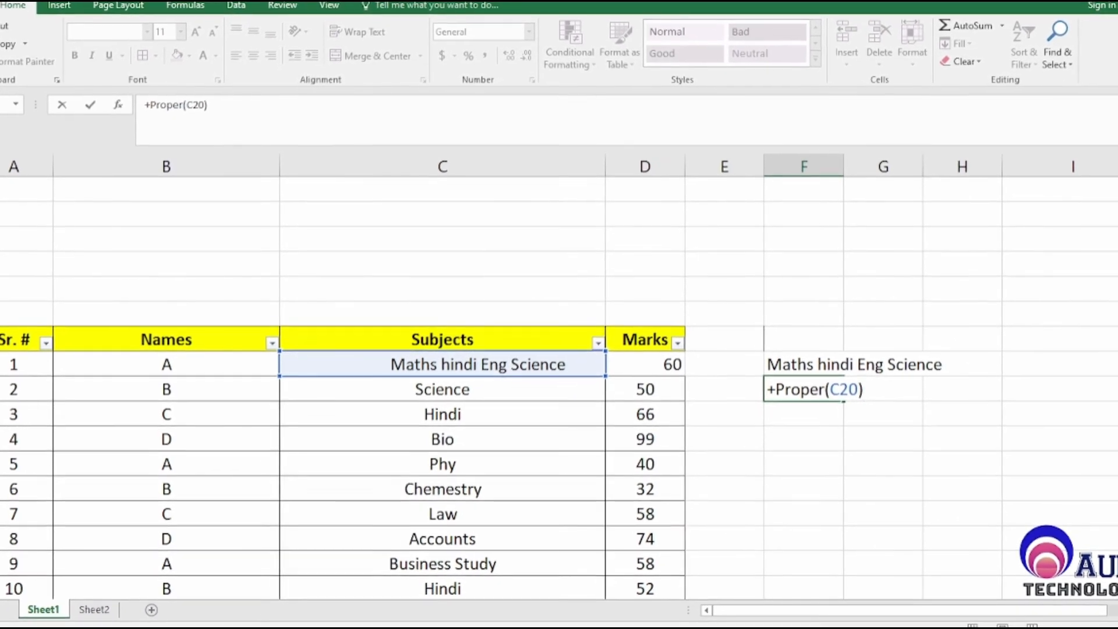
pyautogui.press('Return')
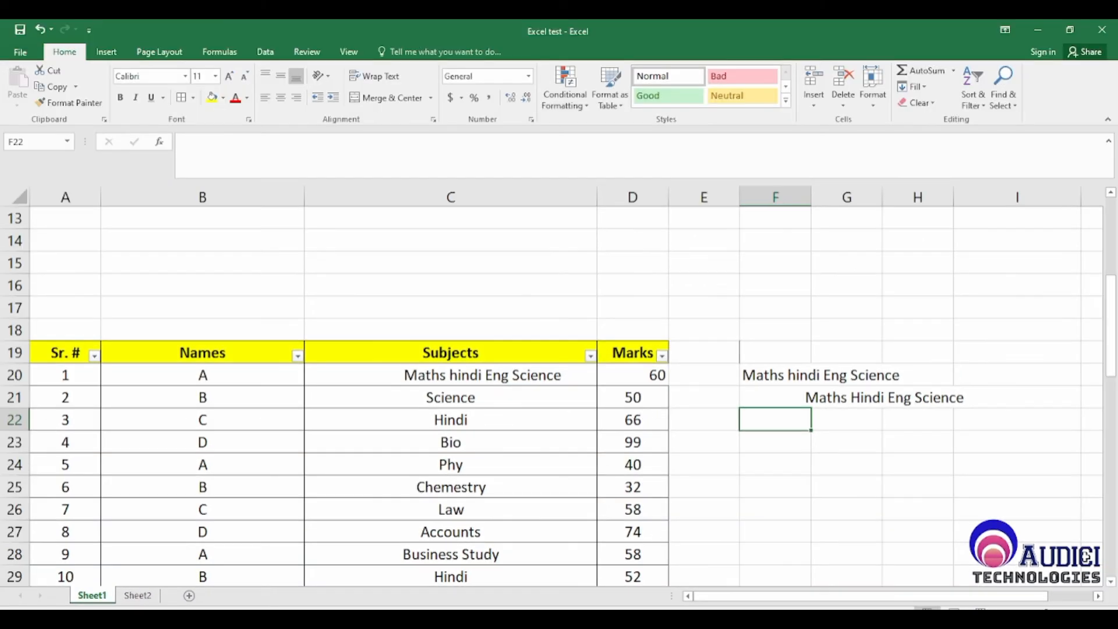
# Review the Proper result in F21 and clear the Trim and Proper formulas beside the marks table
pyautogui.press('Up')
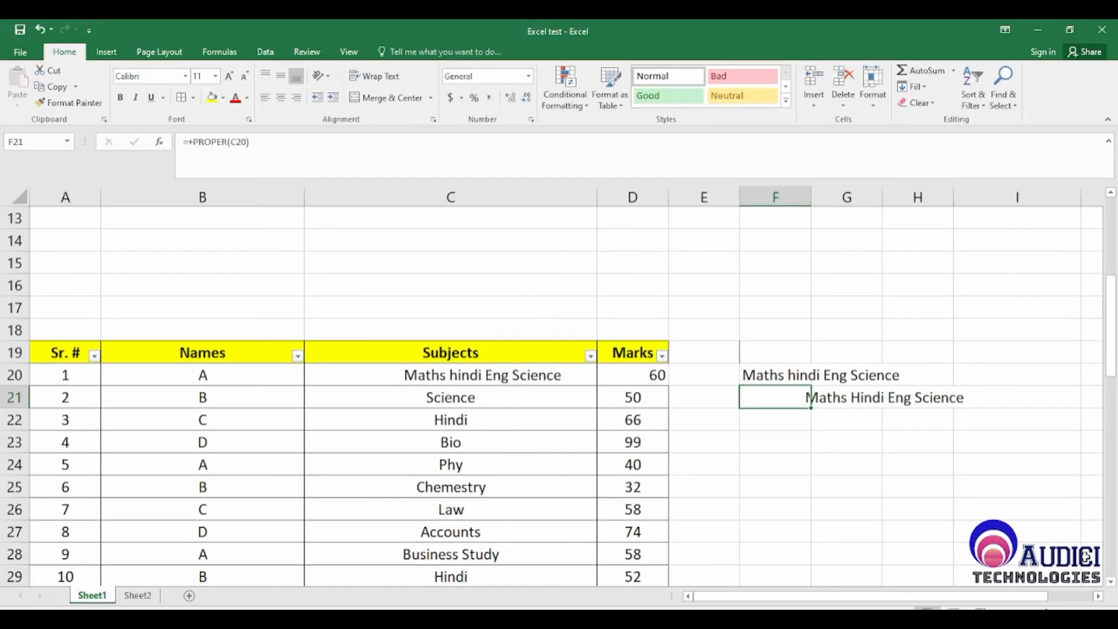
pyautogui.press('Right')
pyautogui.press('Left')
pyautogui.press('Right')
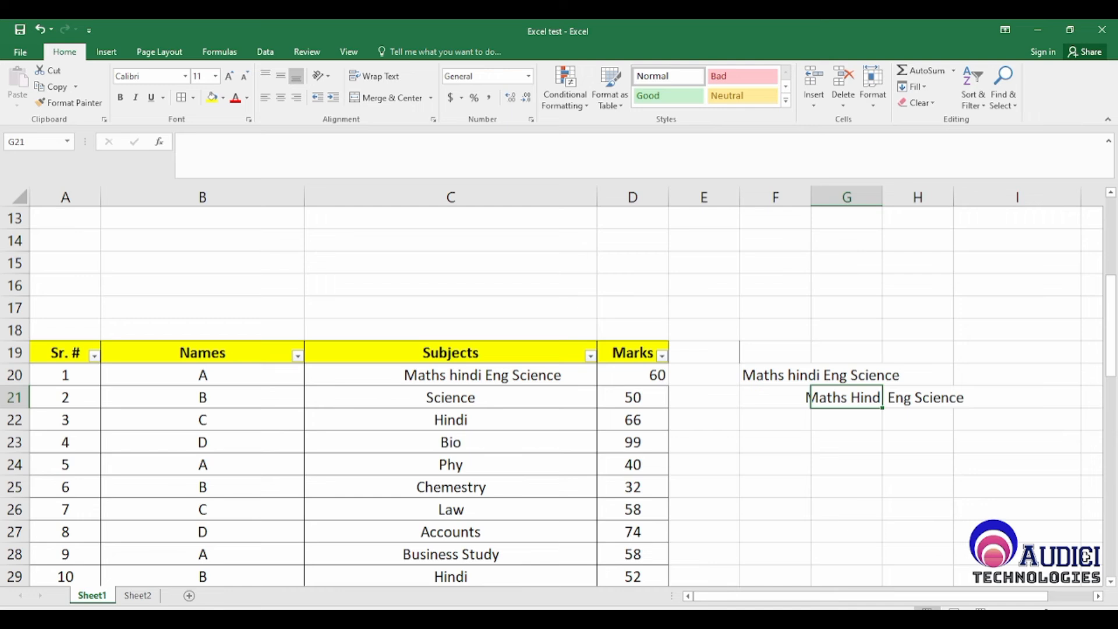
pyautogui.moveTo(776, 349); pyautogui.dragTo(931, 428)
pyautogui.press('Delete')
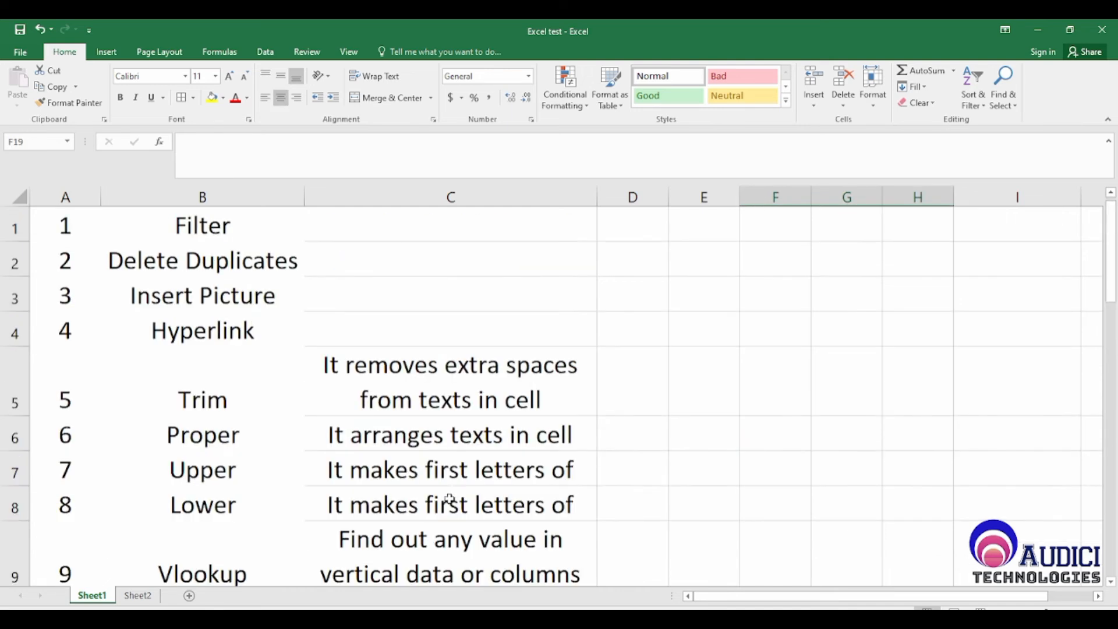
# Check the Upper description in C7 of the feature list and return to the marks table
pyautogui.scroll(4, 449, 498)
pyautogui.click(472, 467)
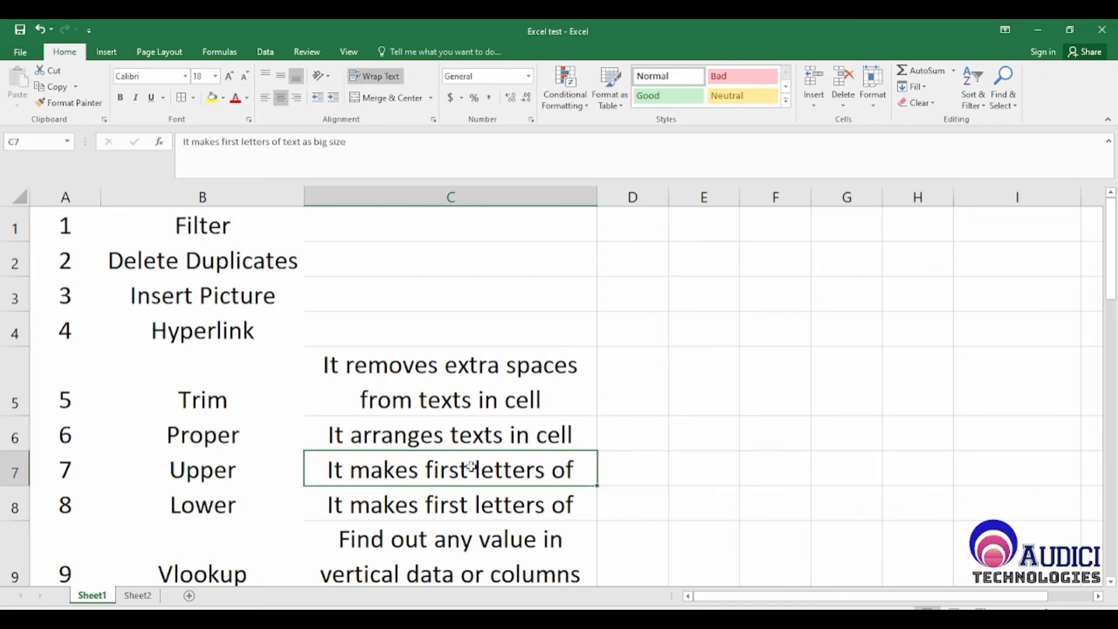
pyautogui.scroll(-3, 472, 466)
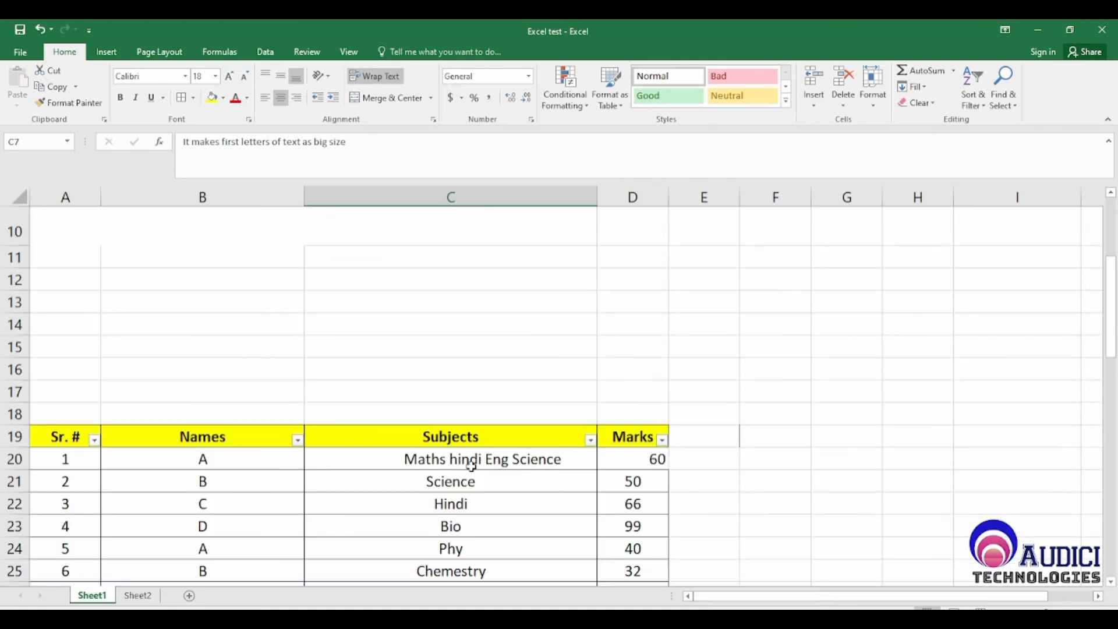
# Extend the text in C20 with the word "wants" followed by three first names
pyautogui.click(401, 460)
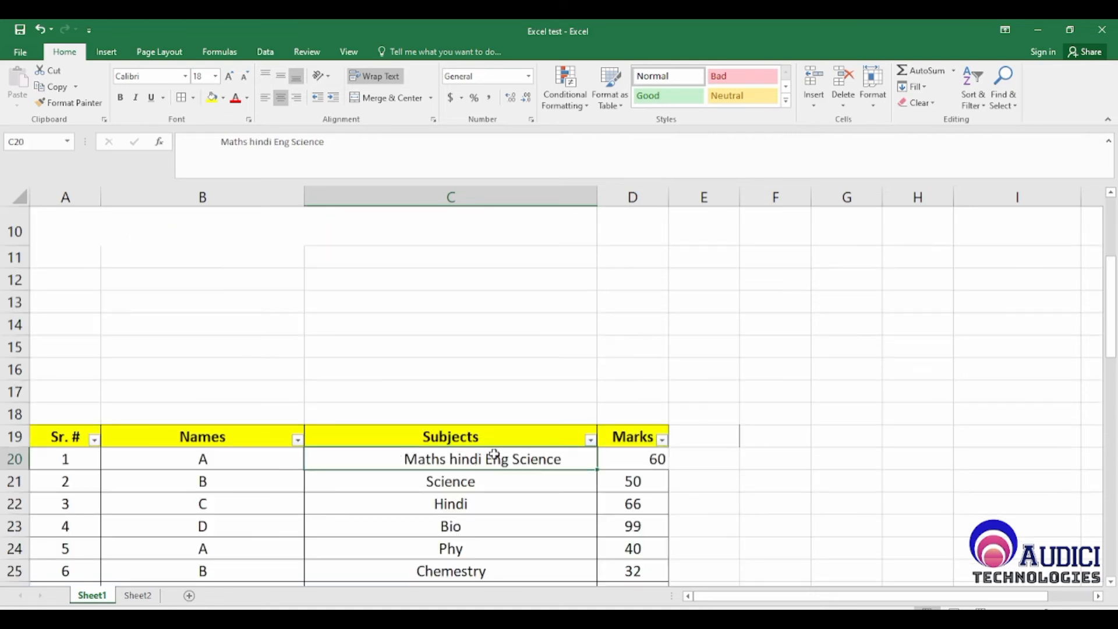
pyautogui.doubleClick(564, 466)
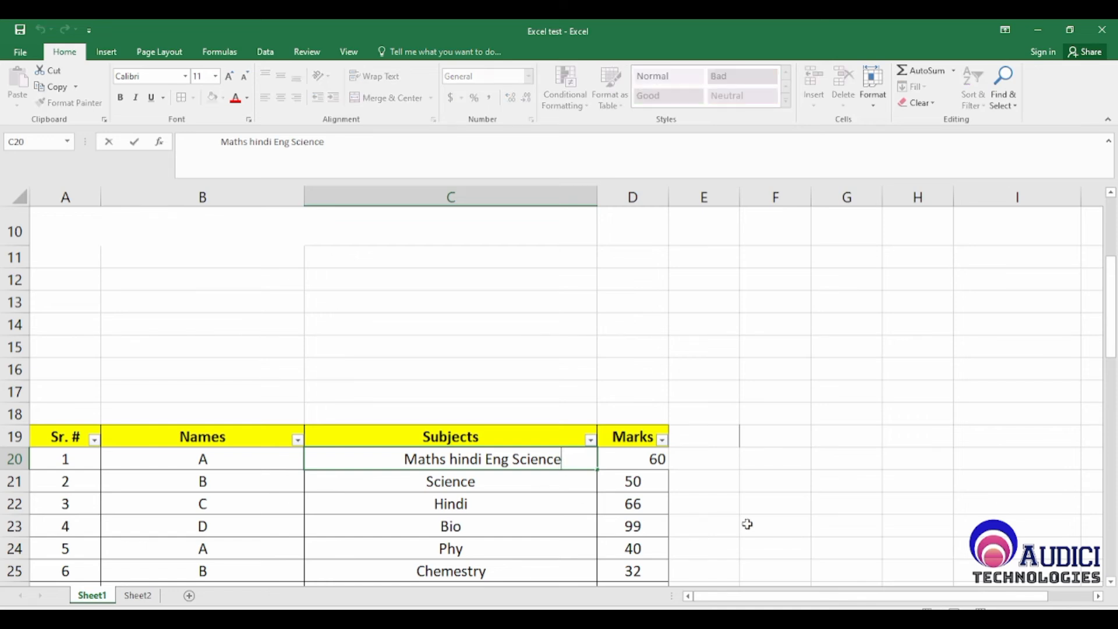
pyautogui.write('wants')
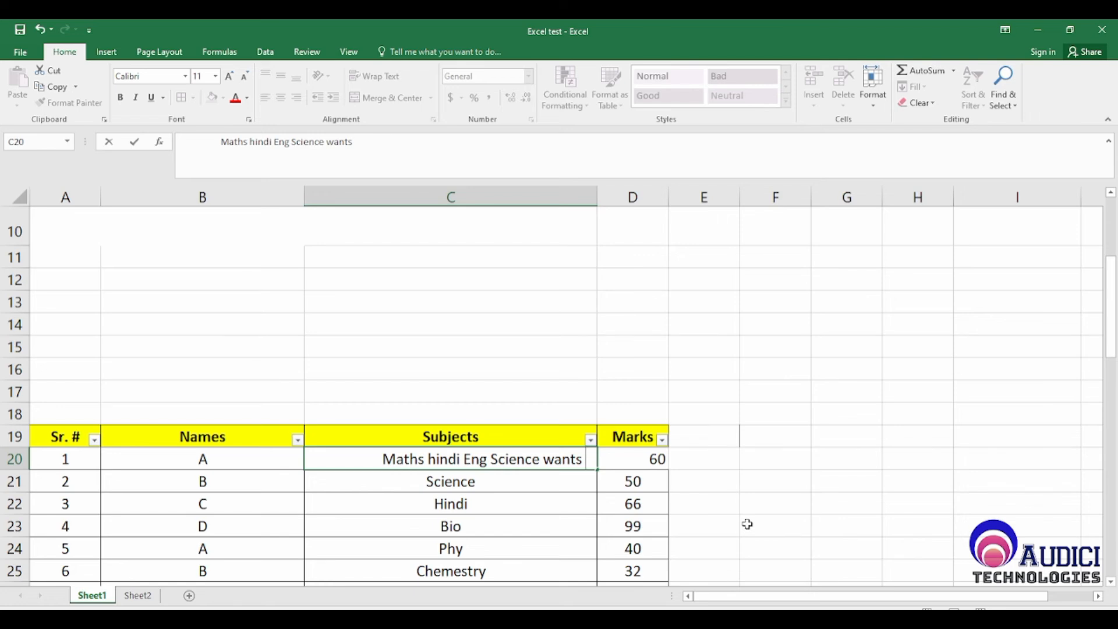
pyautogui.write('Seema')
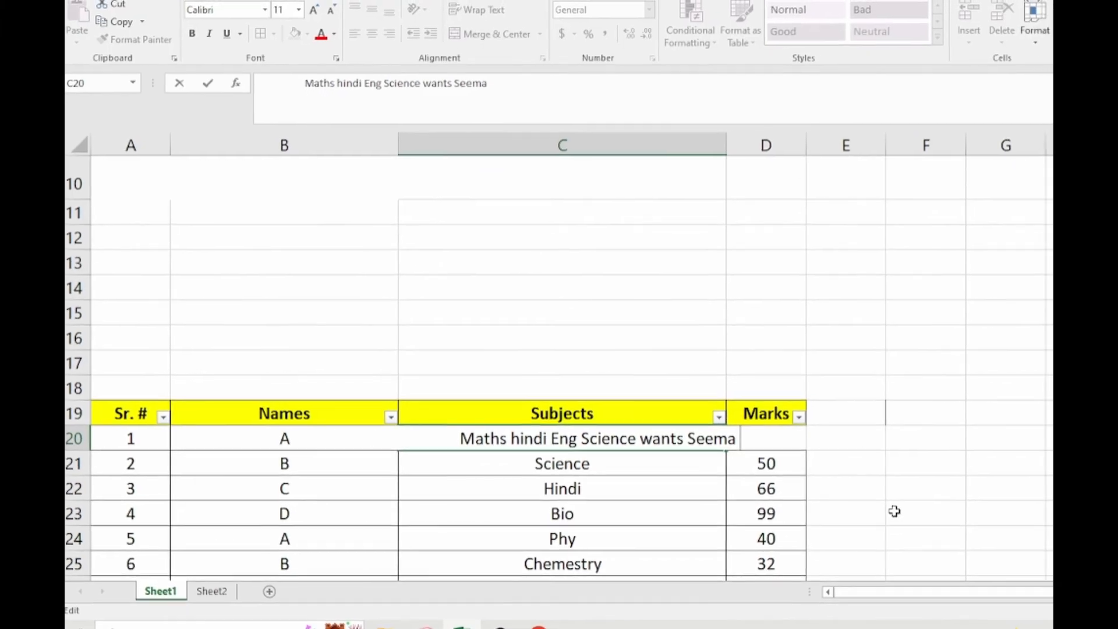
pyautogui.write(' reems n')
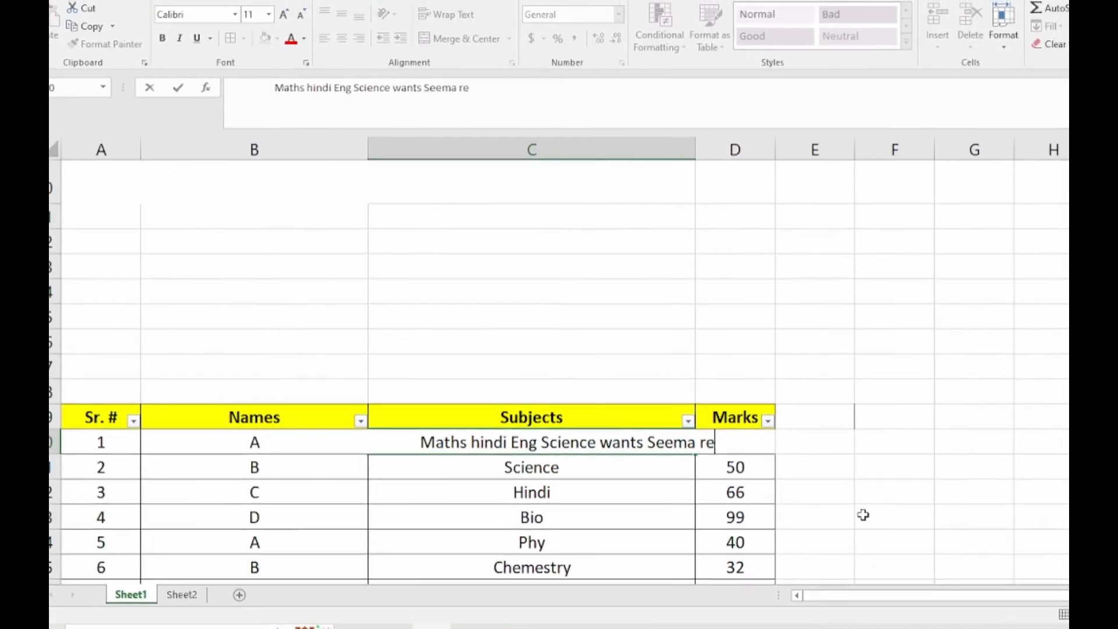
pyautogui.write('eena')
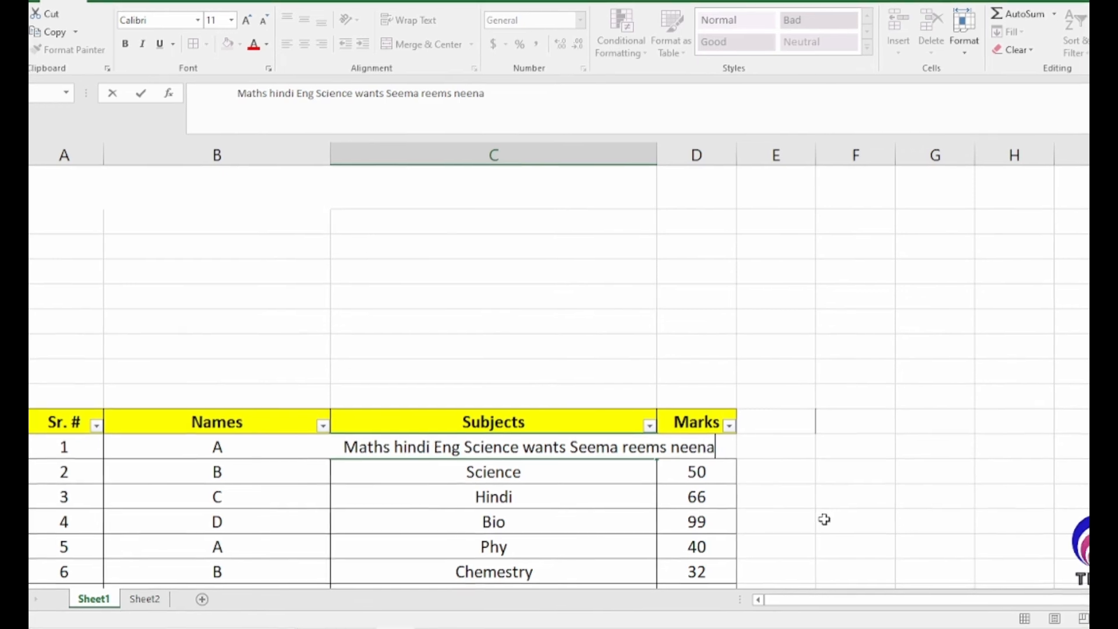
pyautogui.press('Return')
pyautogui.press('Up')
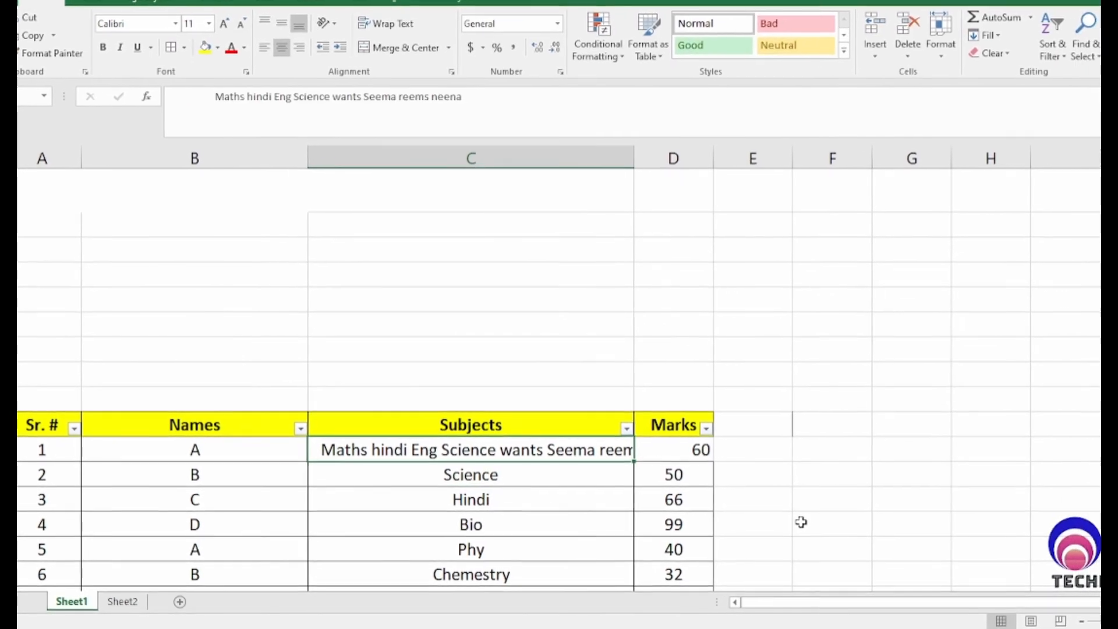
# Review the Upper entry in B7 together with its description in C7
pyautogui.scroll(5, 809, 521)
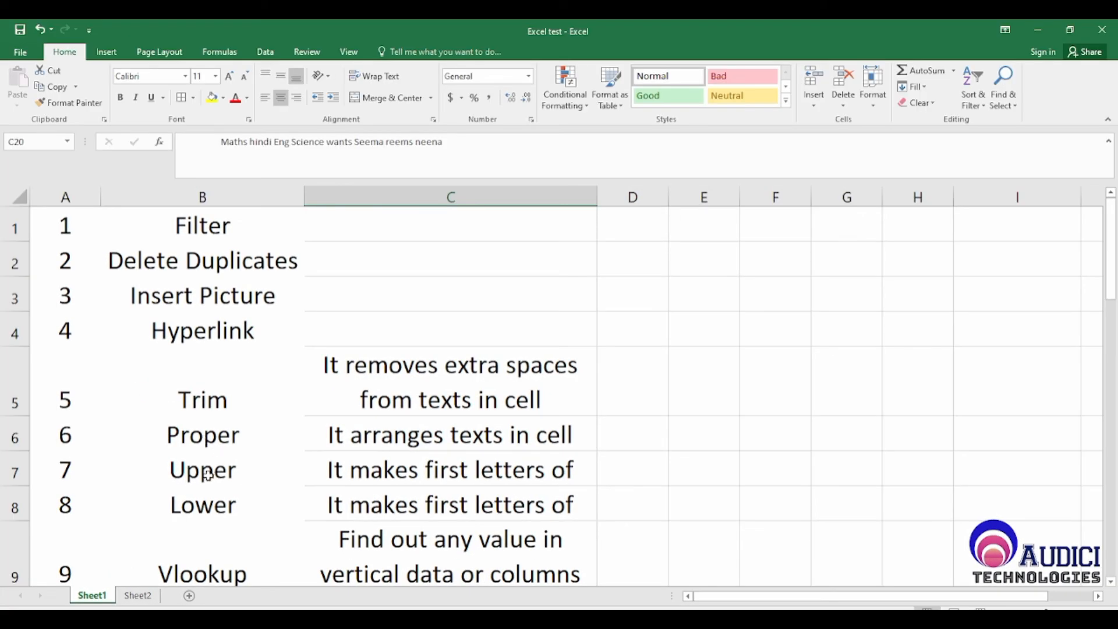
pyautogui.click(178, 470)
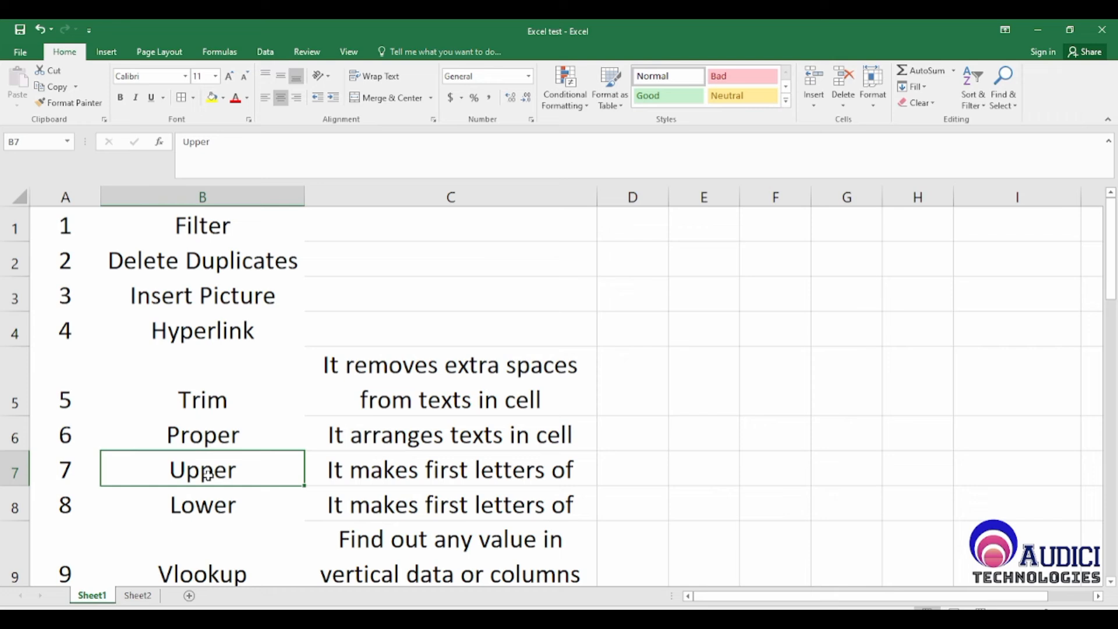
pyautogui.click(347, 470)
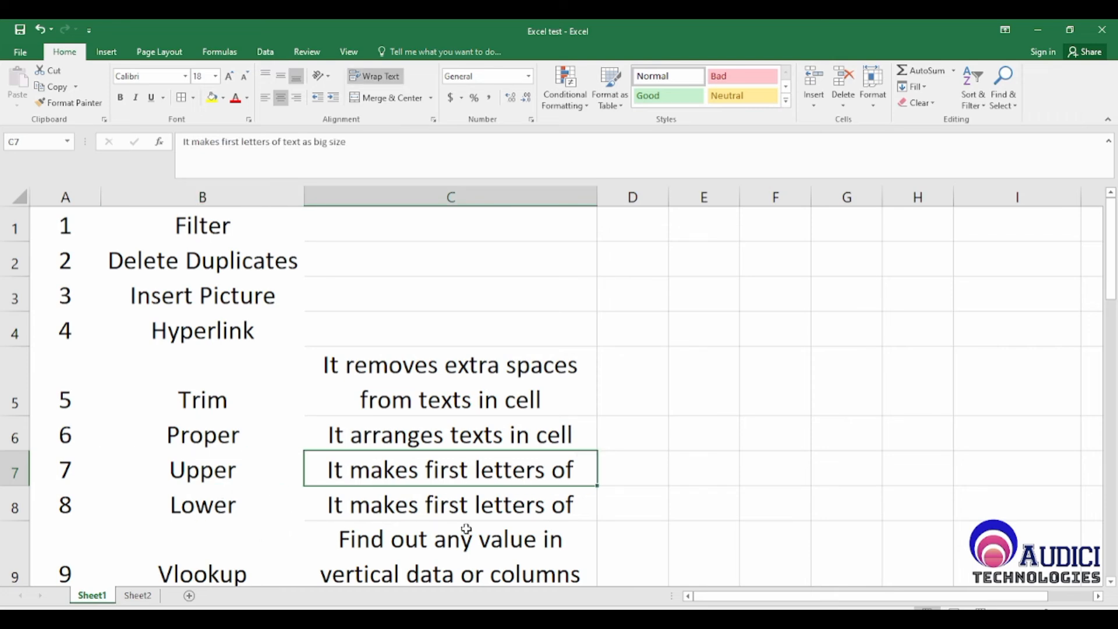
pyautogui.scroll(-4, 465, 530)
# Enter the formula +UPPER(C20) in cell F20, outside the marks table
pyautogui.click(779, 359)
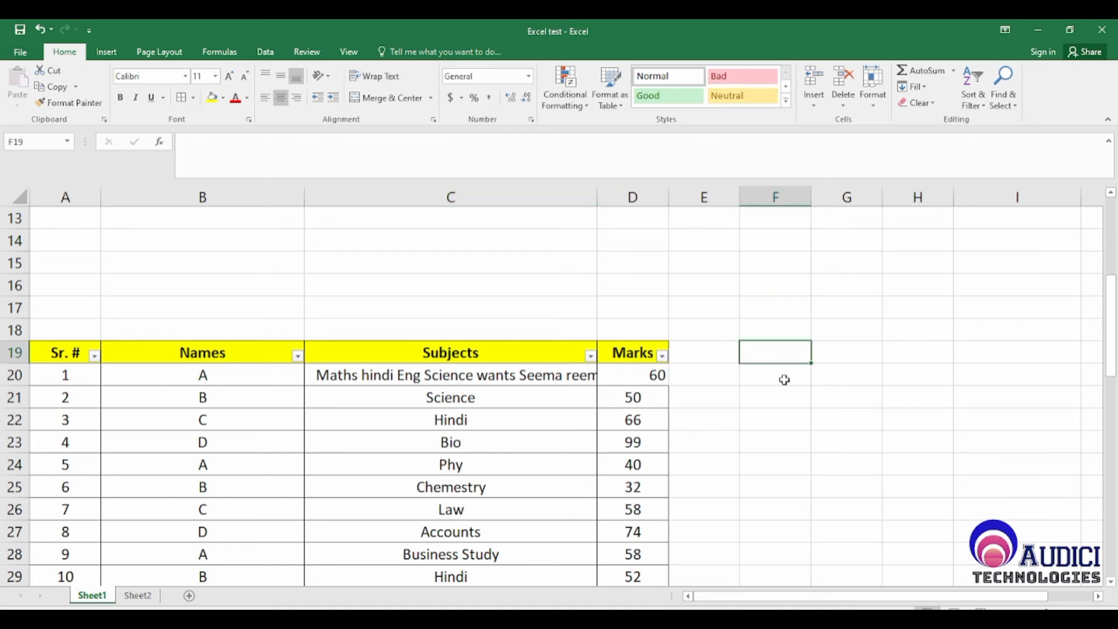
pyautogui.click(784, 379)
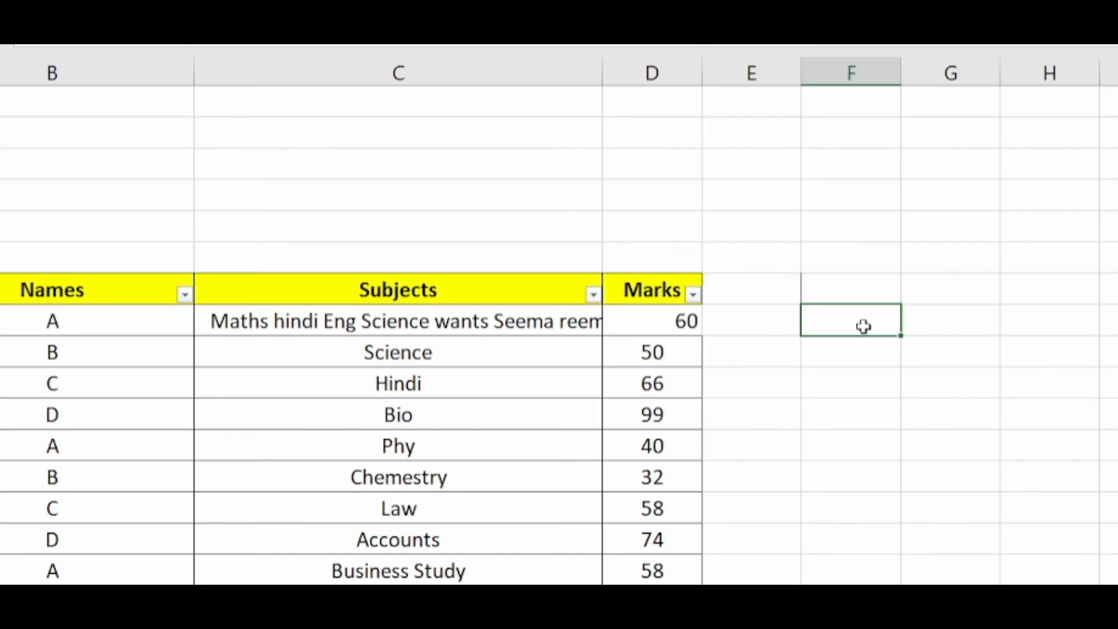
pyautogui.write('+Upp')
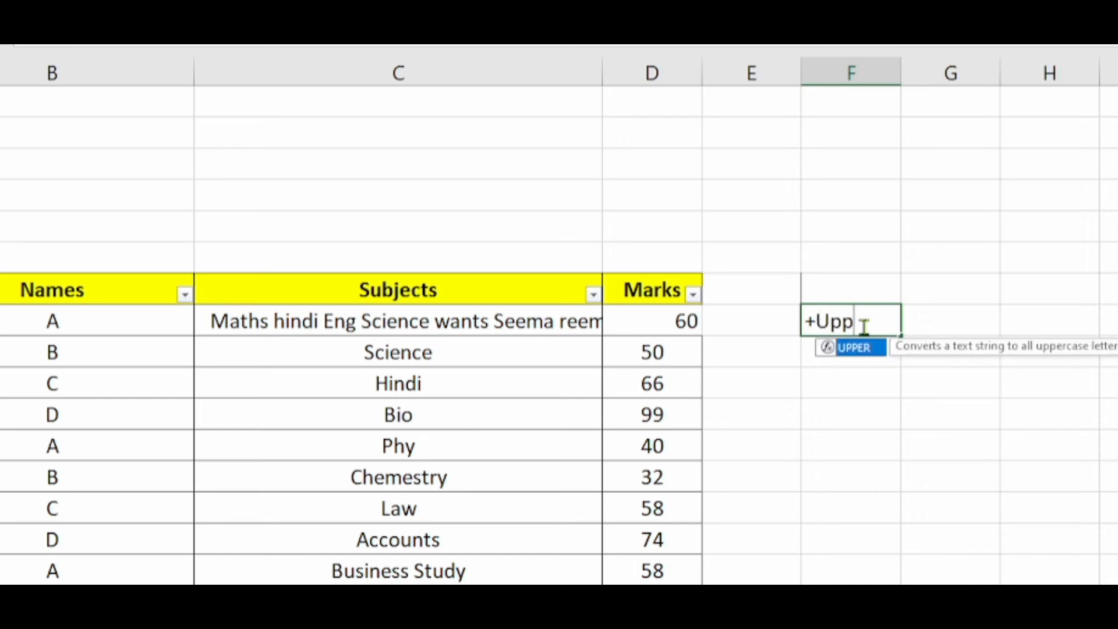
pyautogui.write('er(')
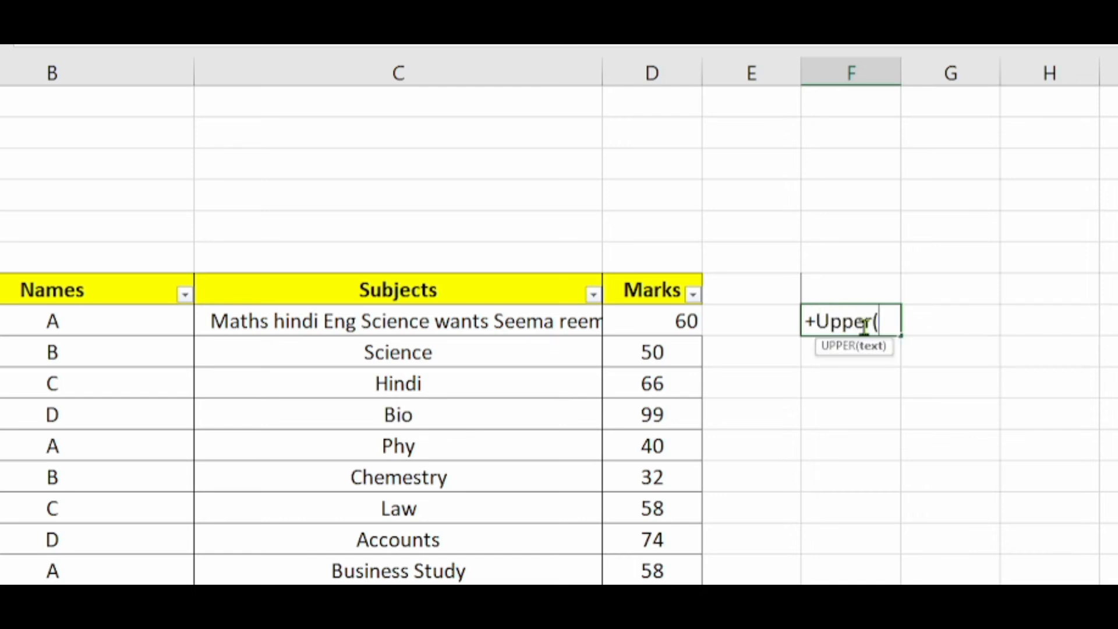
pyautogui.press('Left')
pyautogui.press('Left')
pyautogui.press('Left')
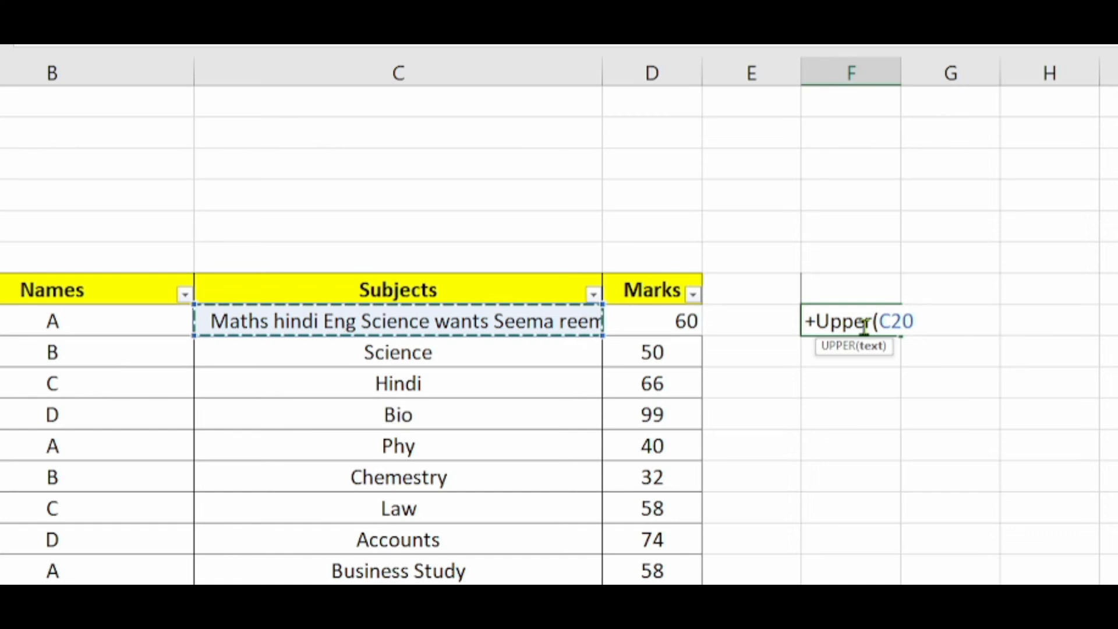
pyautogui.write(')')
pyautogui.press('Return')
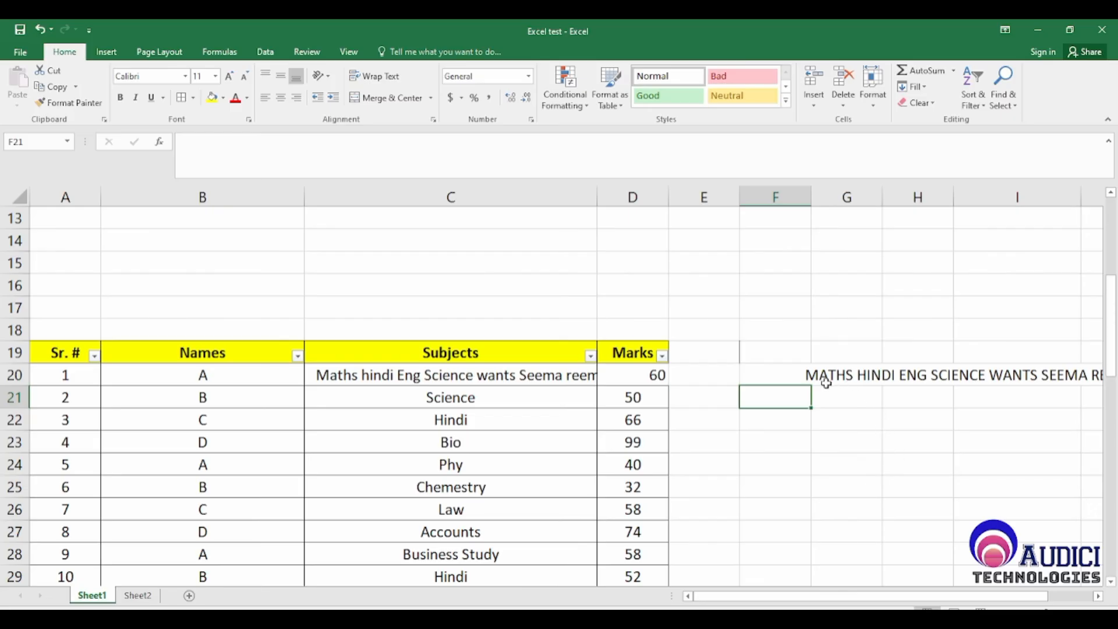
# Highlight the uppercase text across G20 to I20 to examine it
pyautogui.moveTo(826, 383); pyautogui.dragTo(1023, 374)
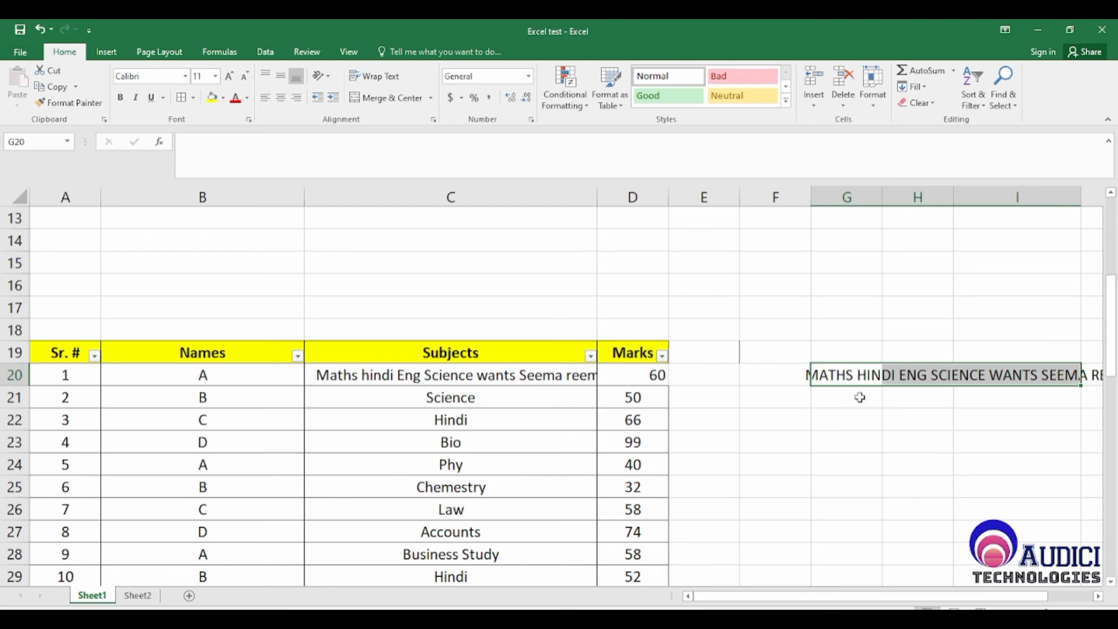
pyautogui.click(855, 447)
pyautogui.moveTo(837, 369); pyautogui.dragTo(994, 379)
# Enter the formula =LOWER(C20) in cell G21, below the uppercase text
pyautogui.click(841, 396)
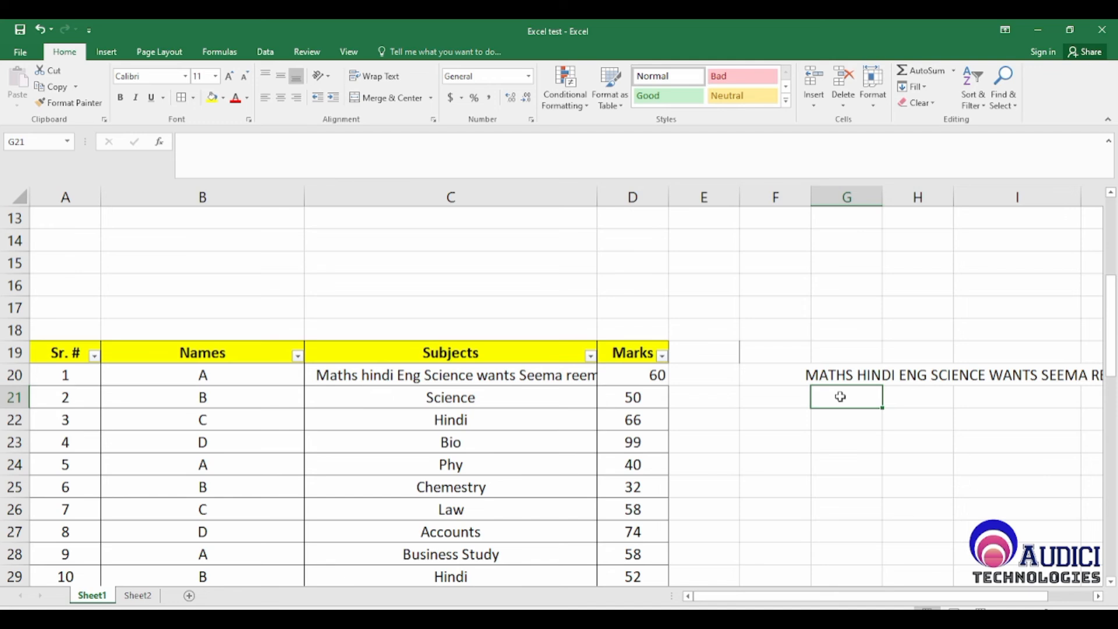
pyautogui.doubleClick(840, 397)
pyautogui.write('=Low')
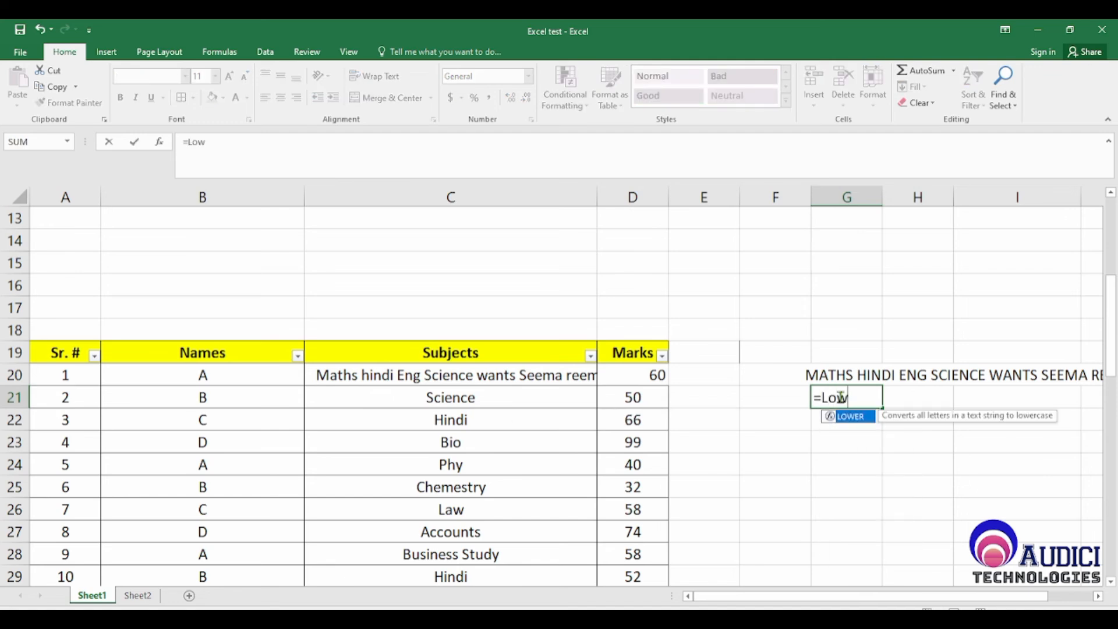
pyautogui.write('er(')
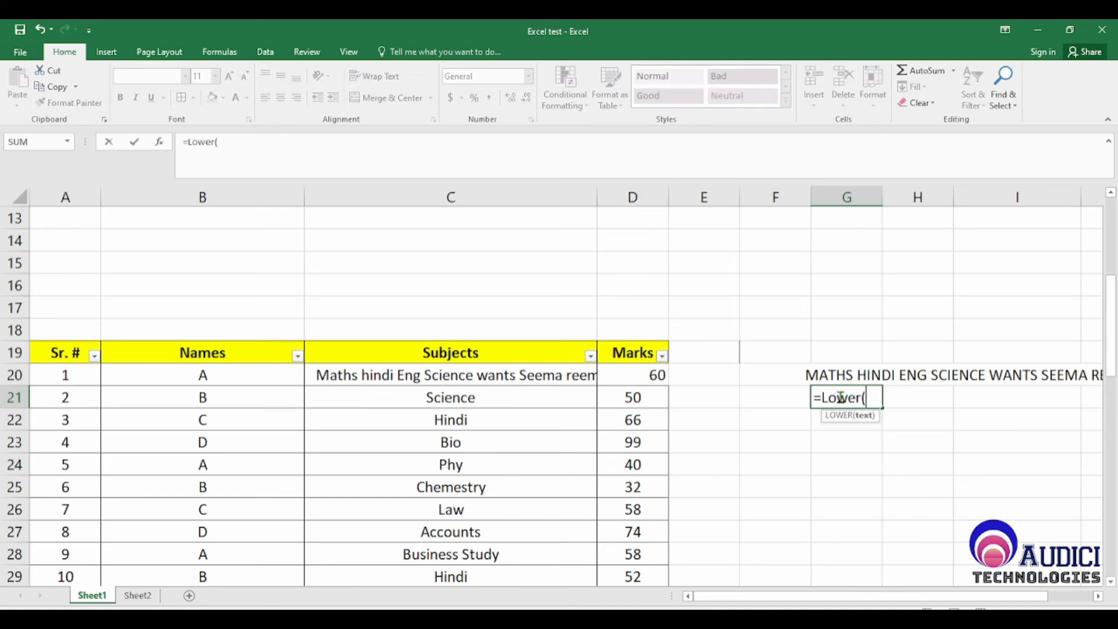
pyautogui.press('Left')
pyautogui.press('Left')
pyautogui.press('Left')
pyautogui.press('Left')
pyautogui.press('Up')
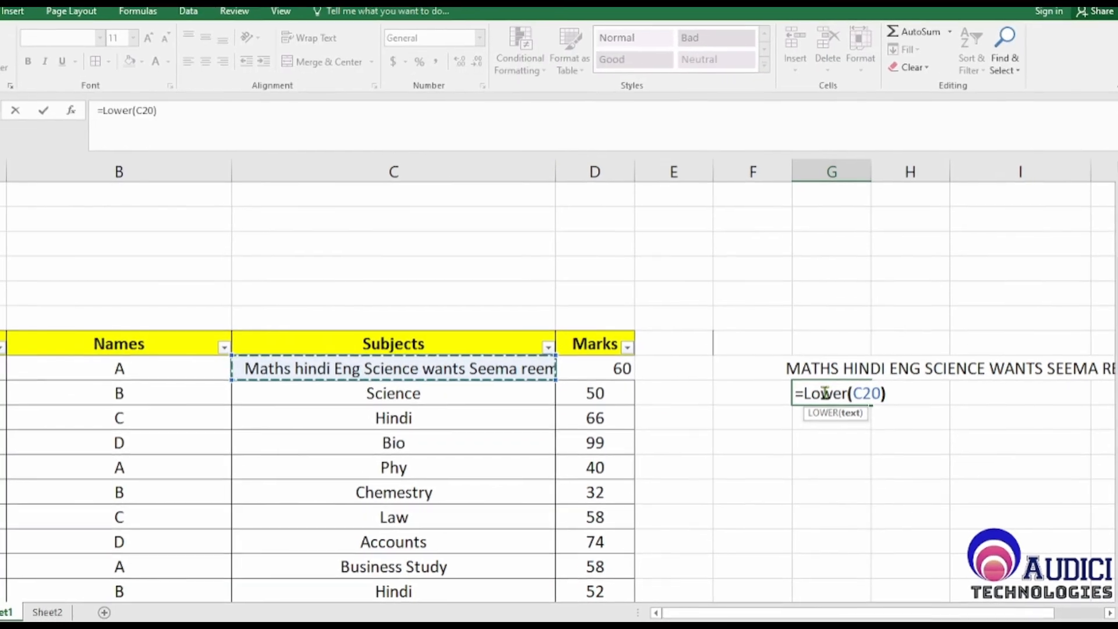
pyautogui.press('Return')
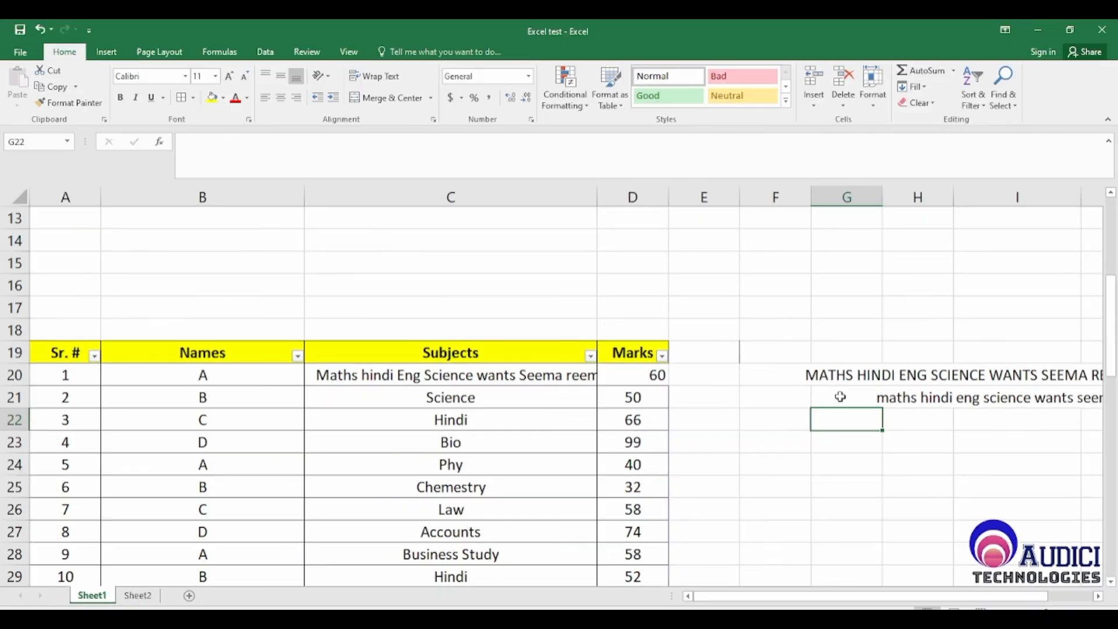
# Examine the full lowercase text in row 21, produced by the formula in G21
pyautogui.click(841, 397)
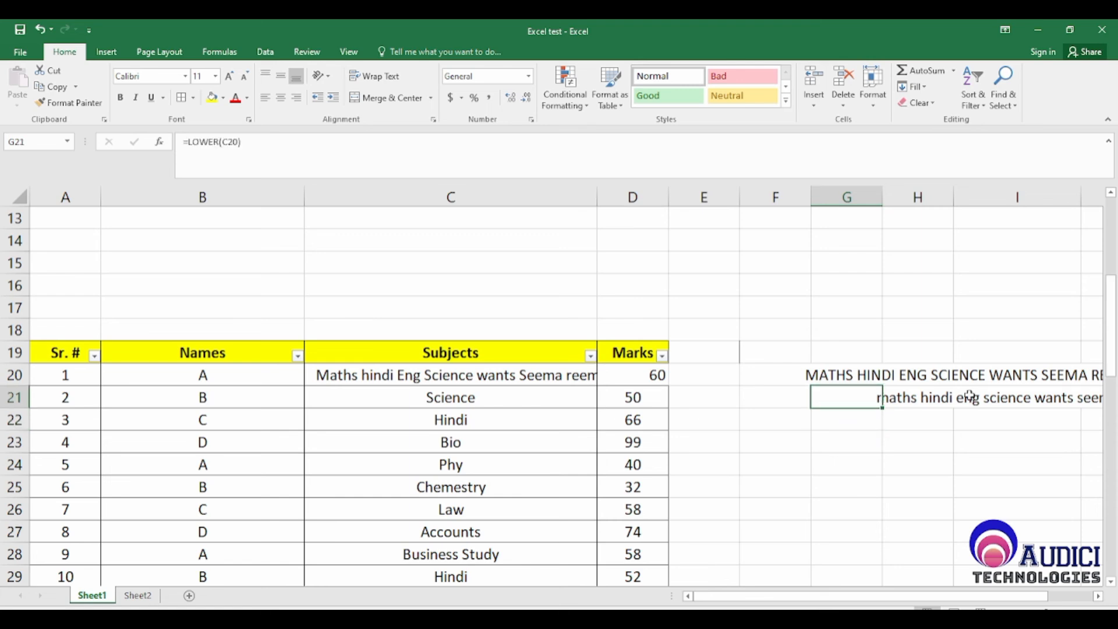
pyautogui.press('Right')
pyautogui.press('Right')
pyautogui.press('Right')
pyautogui.press('Right')
pyautogui.press('Right')
pyautogui.press('Right')
pyautogui.press('Left')
pyautogui.press('Left')
pyautogui.press('Left')
pyautogui.press('Left')
pyautogui.press('Left')
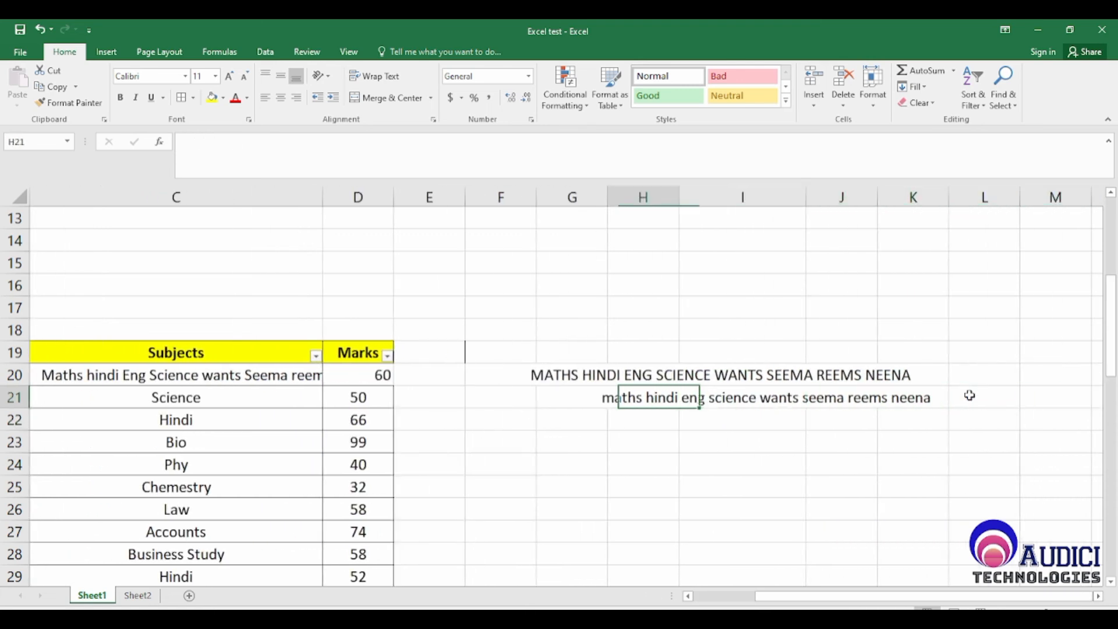
pyautogui.press('Left')
pyautogui.press('Left')
pyautogui.press('Left')
pyautogui.press('Right')
pyautogui.press('Right')
pyautogui.press('Left')
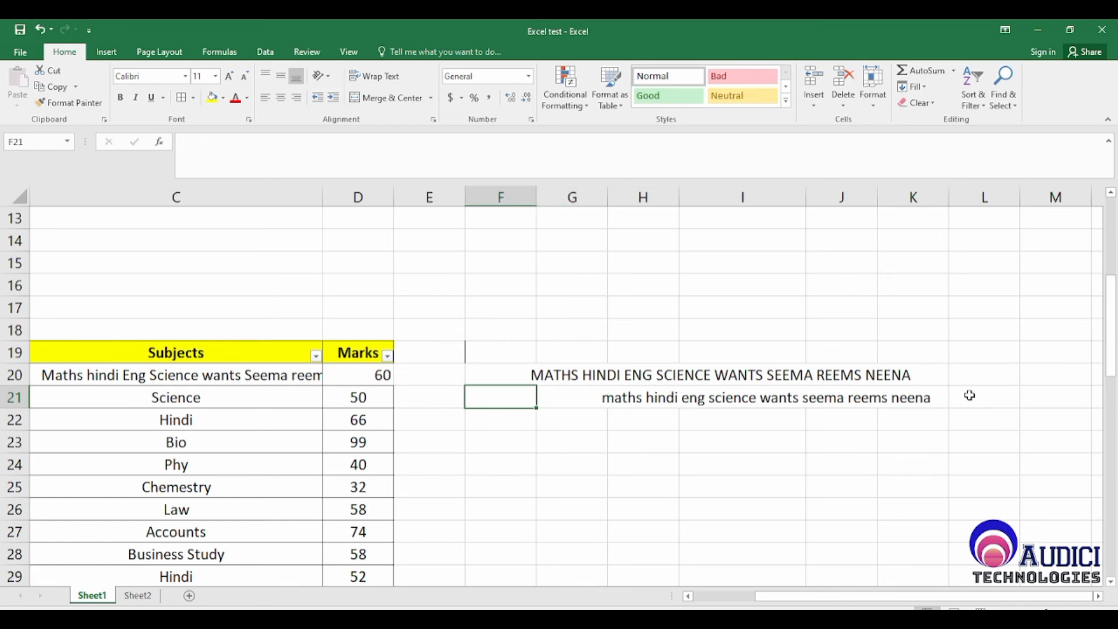
# Review the Upper, Lower and Vlookup entries in B7 to B9 of the feature list
pyautogui.scroll(4, 199, 500)
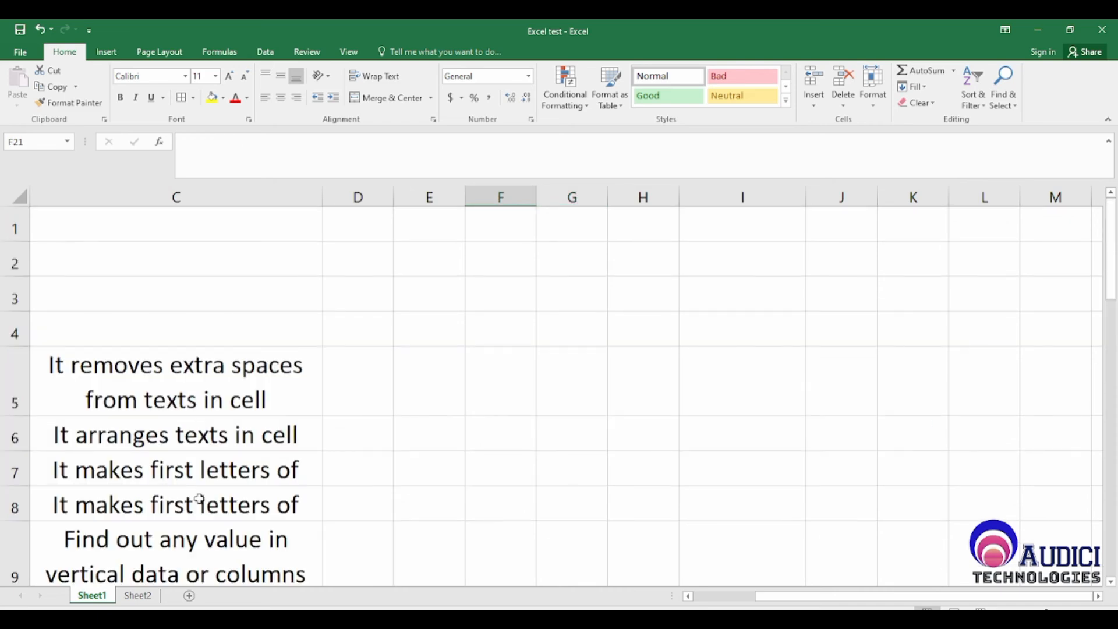
pyautogui.press('Home')
pyautogui.press('Up')
pyautogui.press('Up')
pyautogui.press('Up')
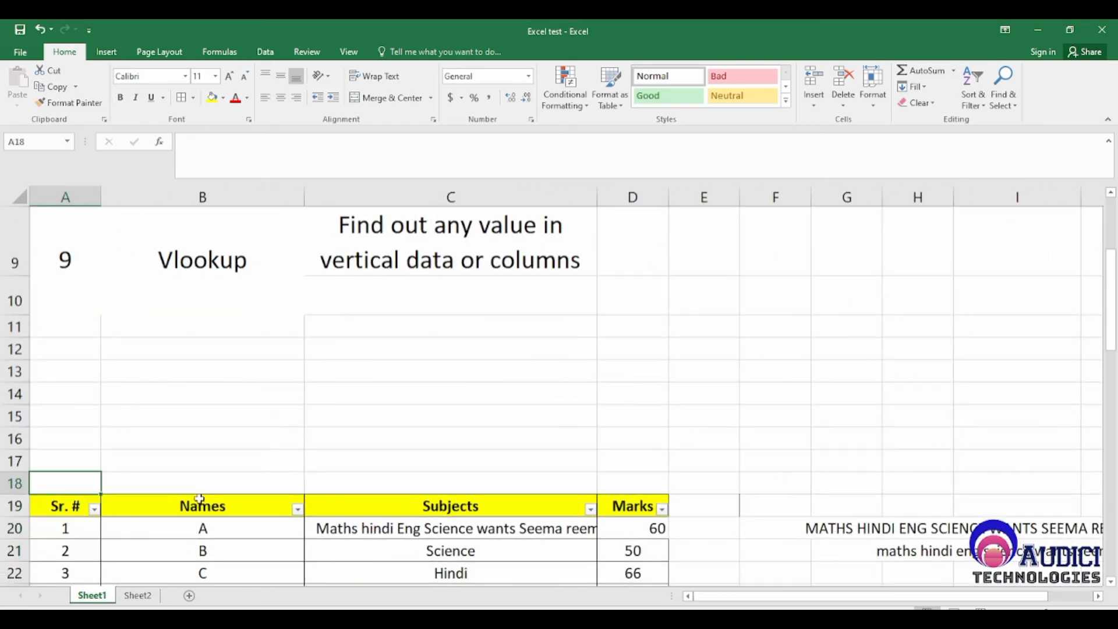
pyautogui.scroll(3, 199, 499)
pyautogui.scroll(-2, 289, 492)
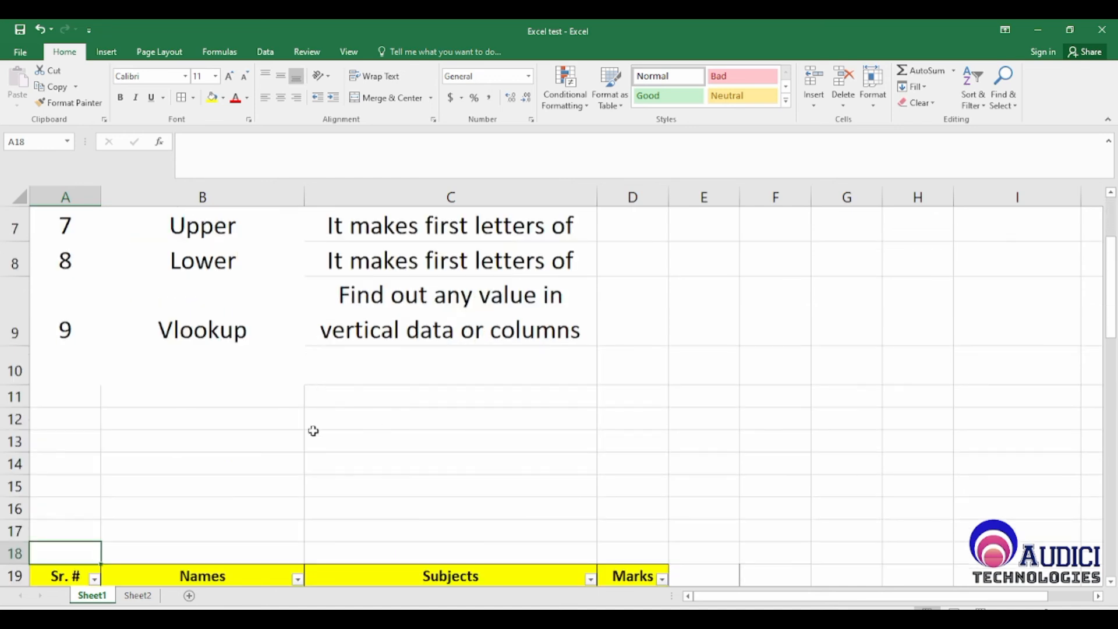
pyautogui.click(227, 231)
pyautogui.click(225, 264)
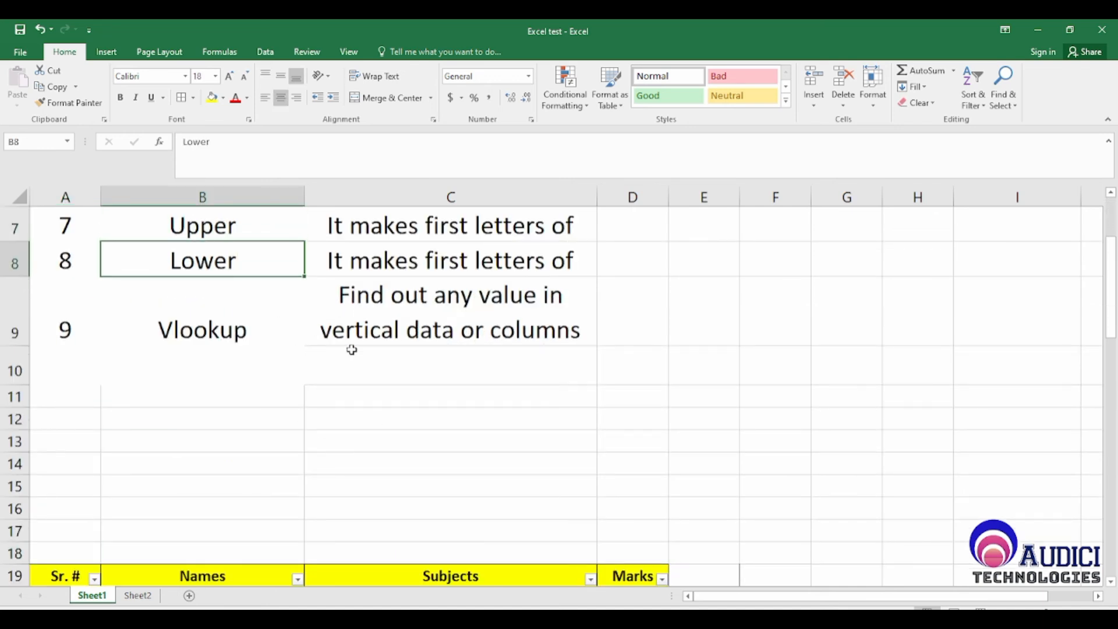
pyautogui.click(221, 328)
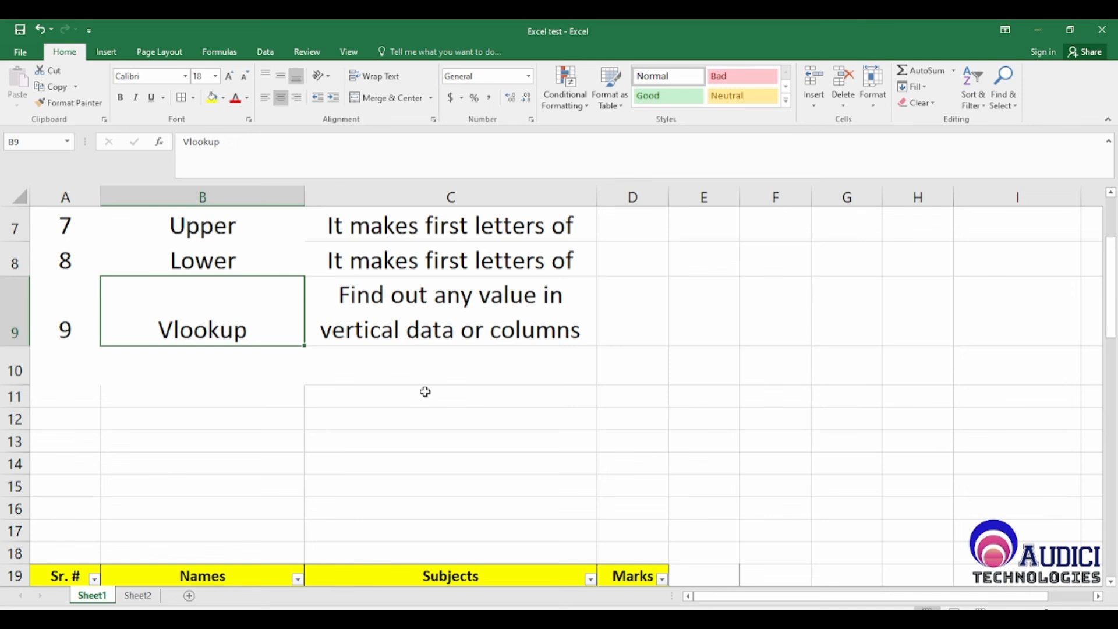
# Clear the uppercase and lowercase formula results from the range F19:I23 beside the marks table
pyautogui.scroll(-3, 425, 391)
pyautogui.click(788, 286)
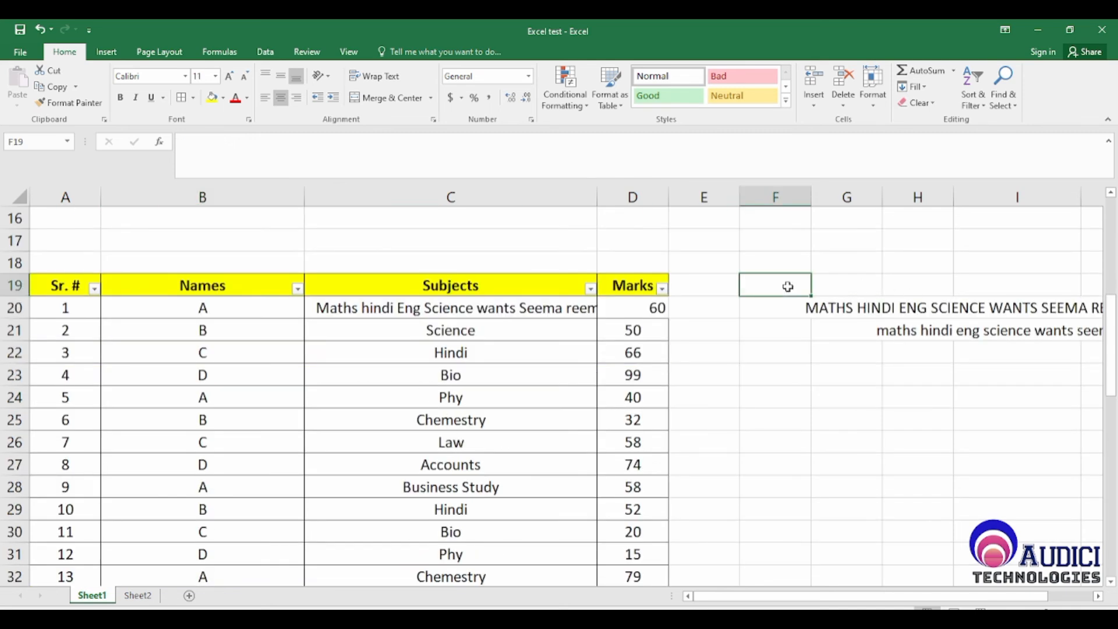
pyautogui.hotkey('shift', 'Right')
pyautogui.hotkey('shift', 'Right')
pyautogui.hotkey('shift', 'Right')
pyautogui.hotkey('shift', 'Down')
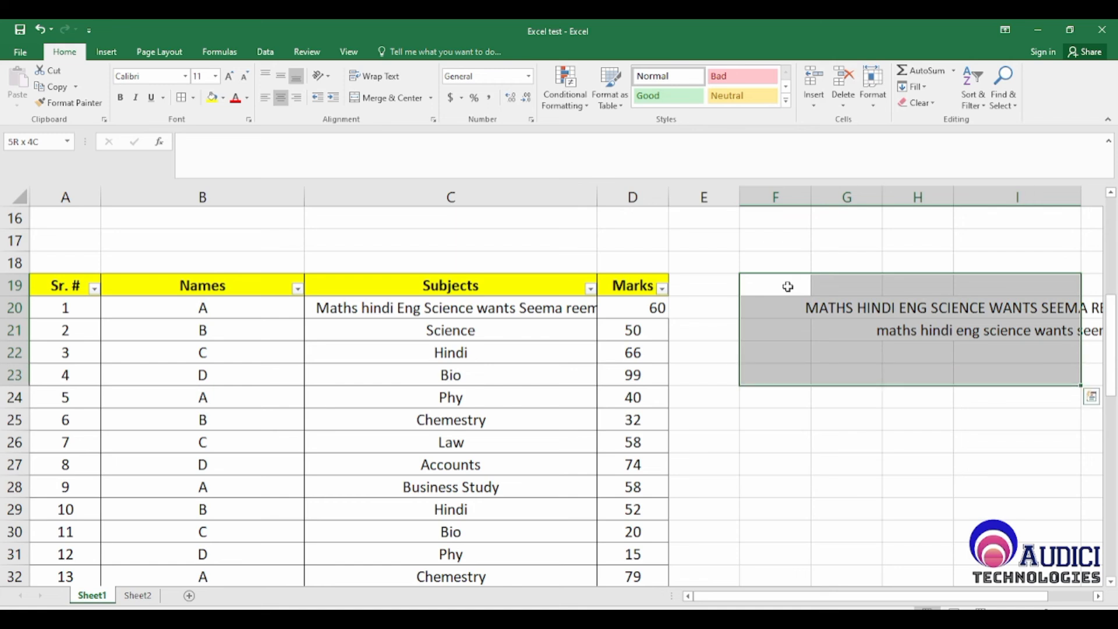
pyautogui.press('Delete')
# Remove the filter from the marks table's header row A19:D19
pyautogui.press('Left')
pyautogui.press('Left')
pyautogui.press('Left')
pyautogui.press('Left')
pyautogui.press('Left')
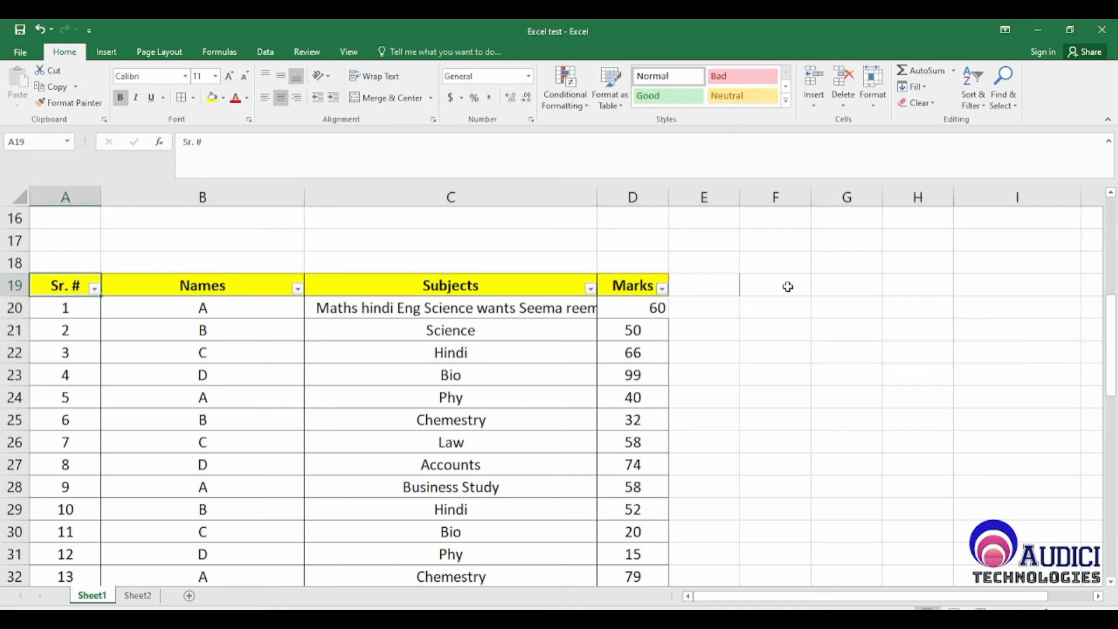
pyautogui.hotkey('ctrl', 'shift', 'Right')
pyautogui.hotkey('alt', 'd')
pyautogui.press('f')
pyautogui.press('f')
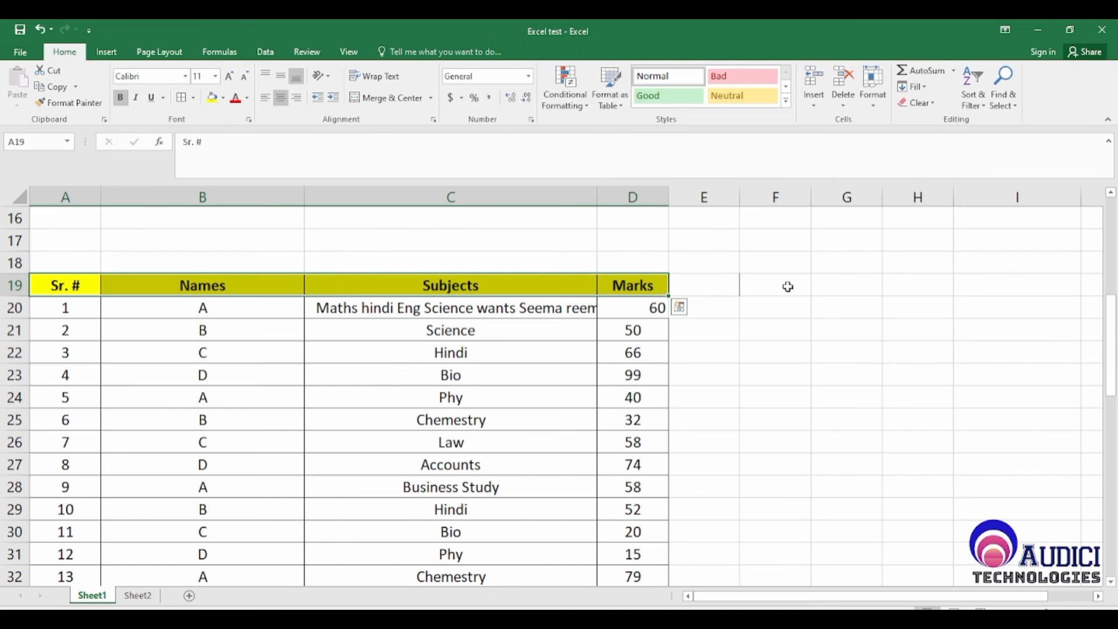
# Replace the long text in subject cell C20 with Maths
pyautogui.press('Down')
pyautogui.press('Right')
pyautogui.press('Right')
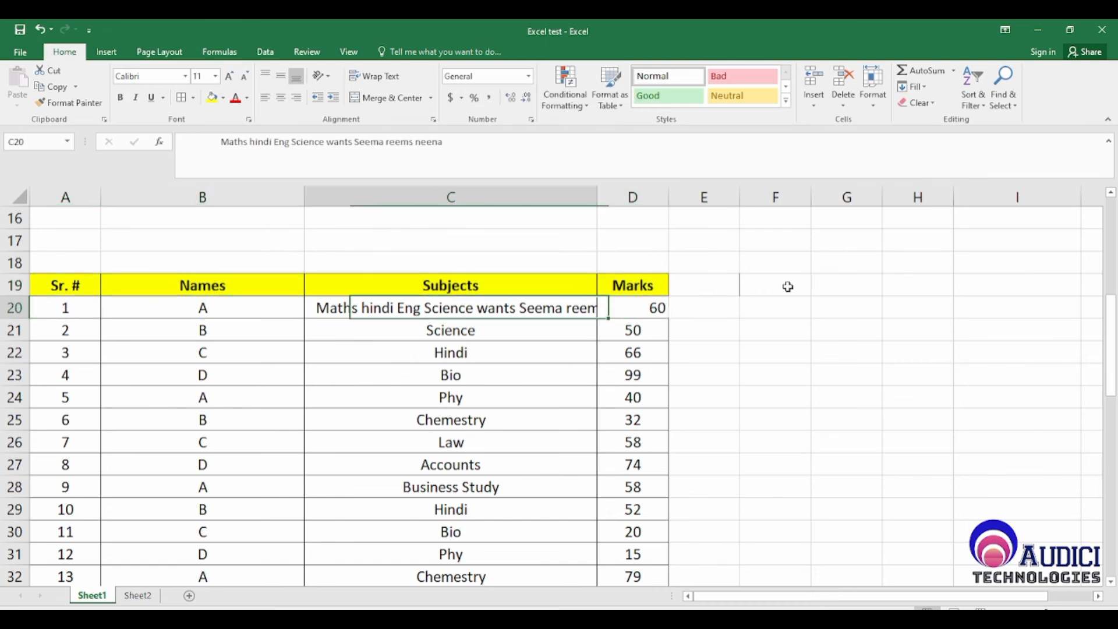
pyautogui.press('Delete')
pyautogui.write('Maths')
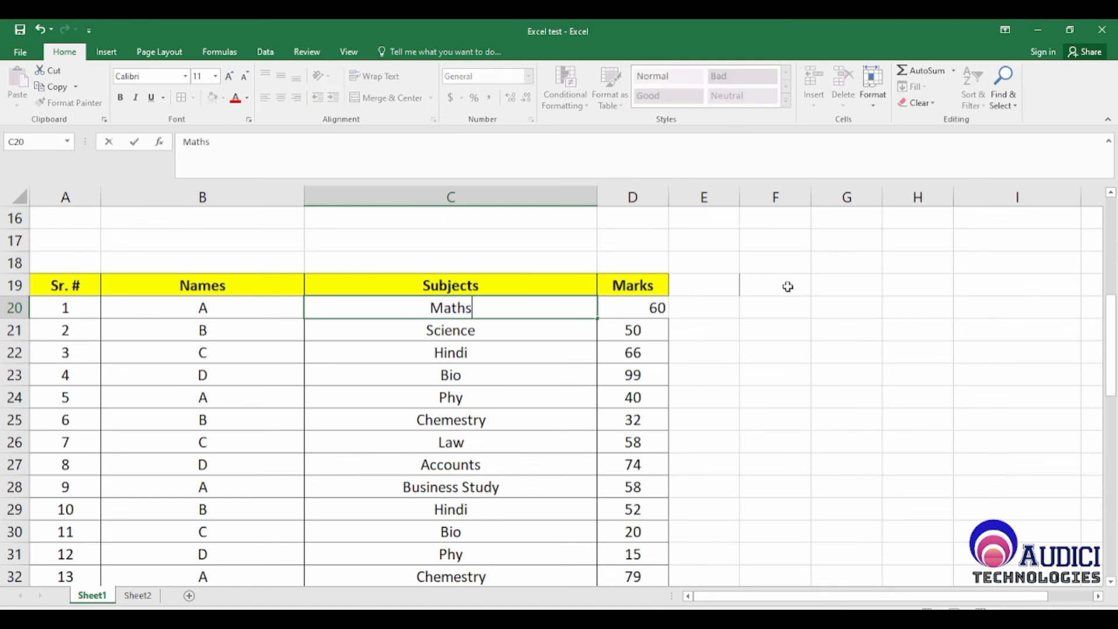
pyautogui.press('Return')
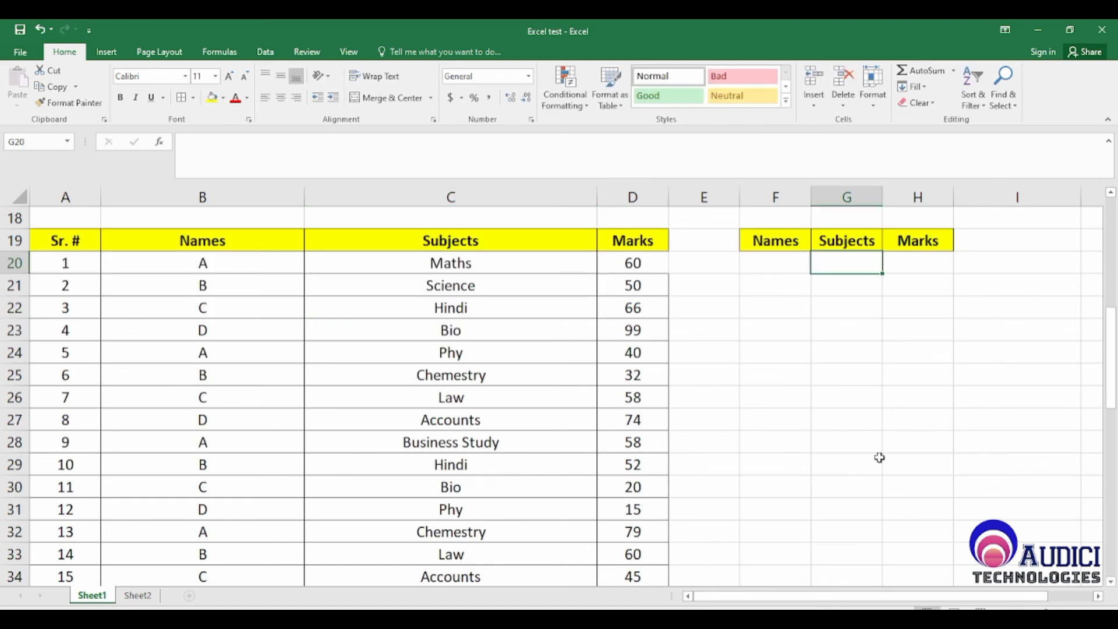
# Start a VLOOKUP formula in G20 under Subjects, using the name cell F20 as the lookup value
pyautogui.press('Left')
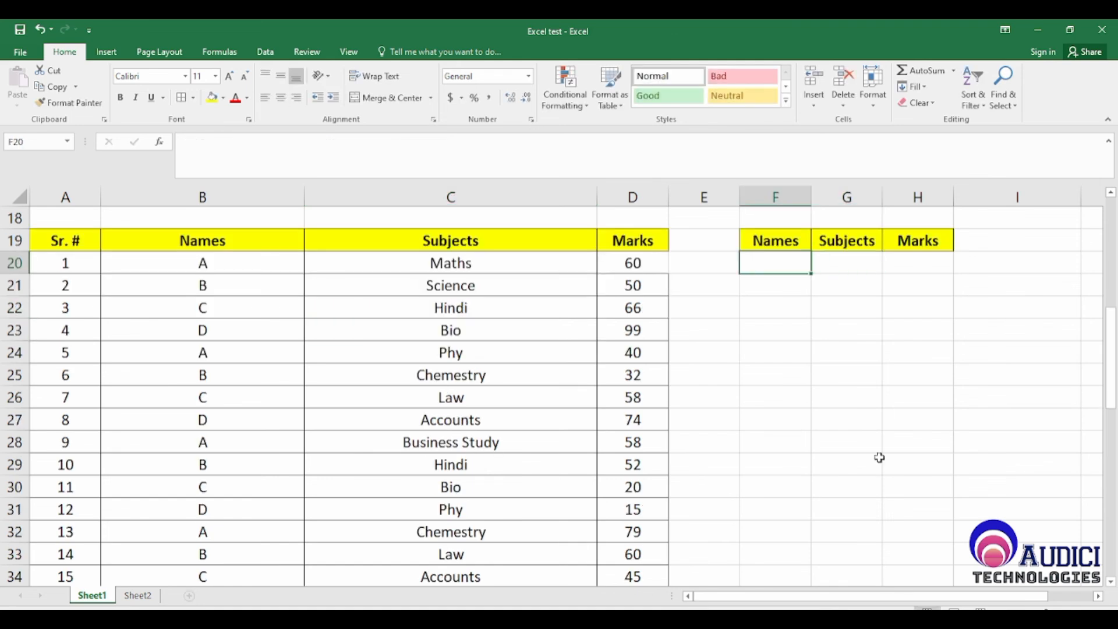
pyautogui.press('Right')
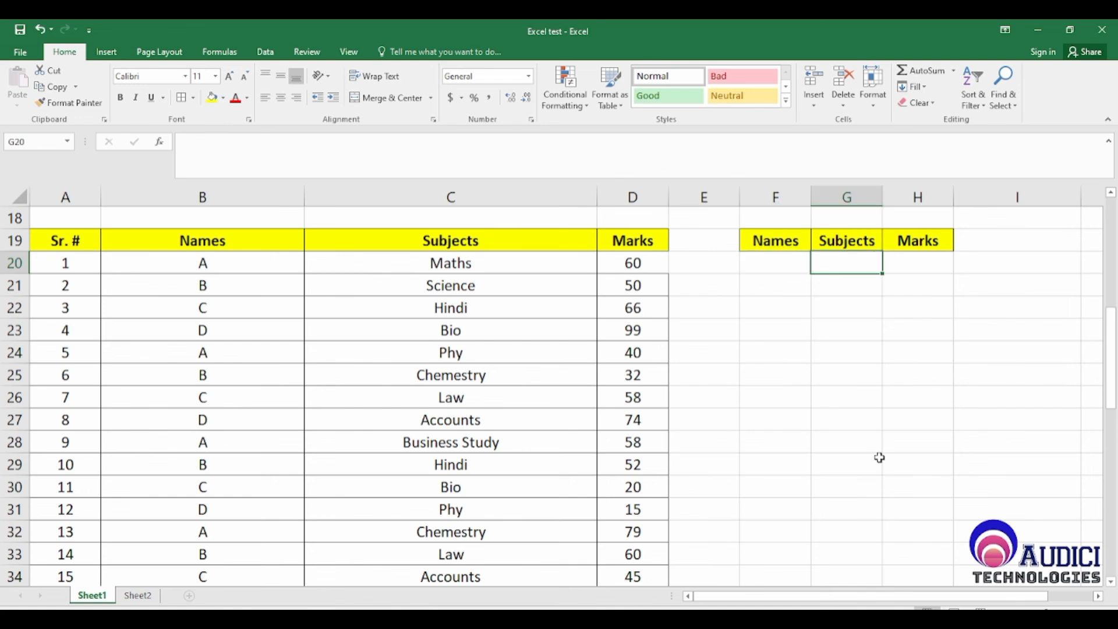
pyautogui.write('=')
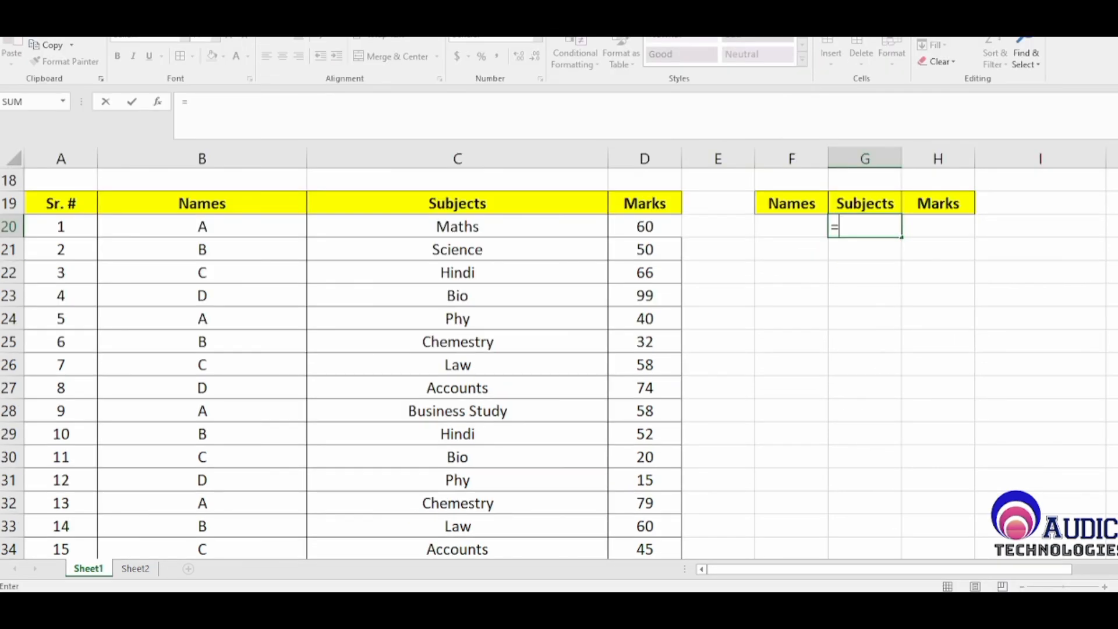
pyautogui.write('Vlookup')
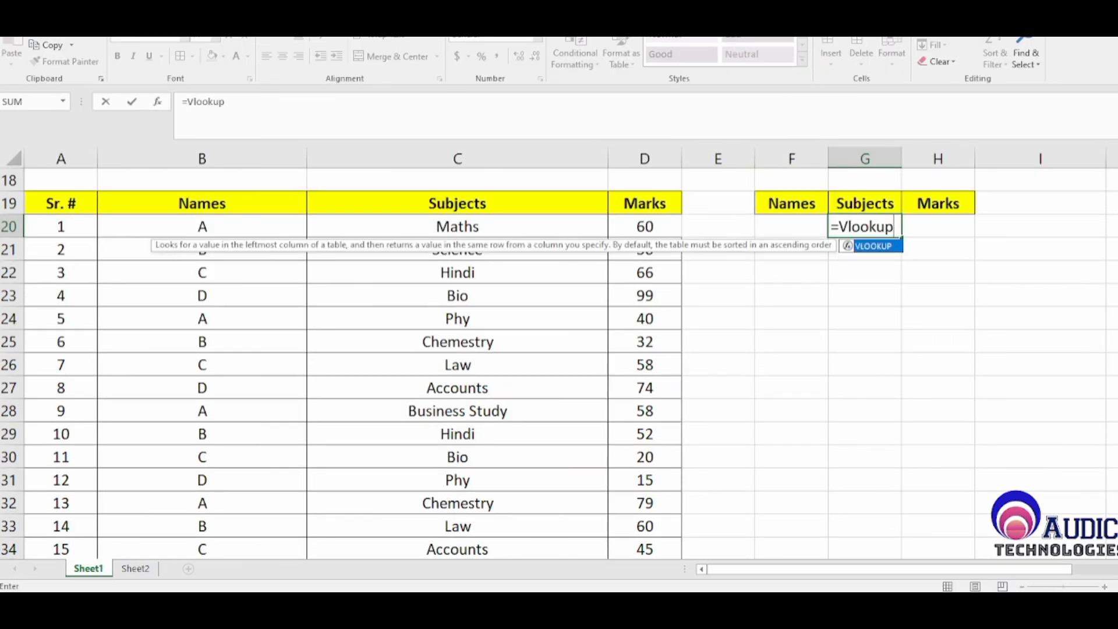
pyautogui.write('(')
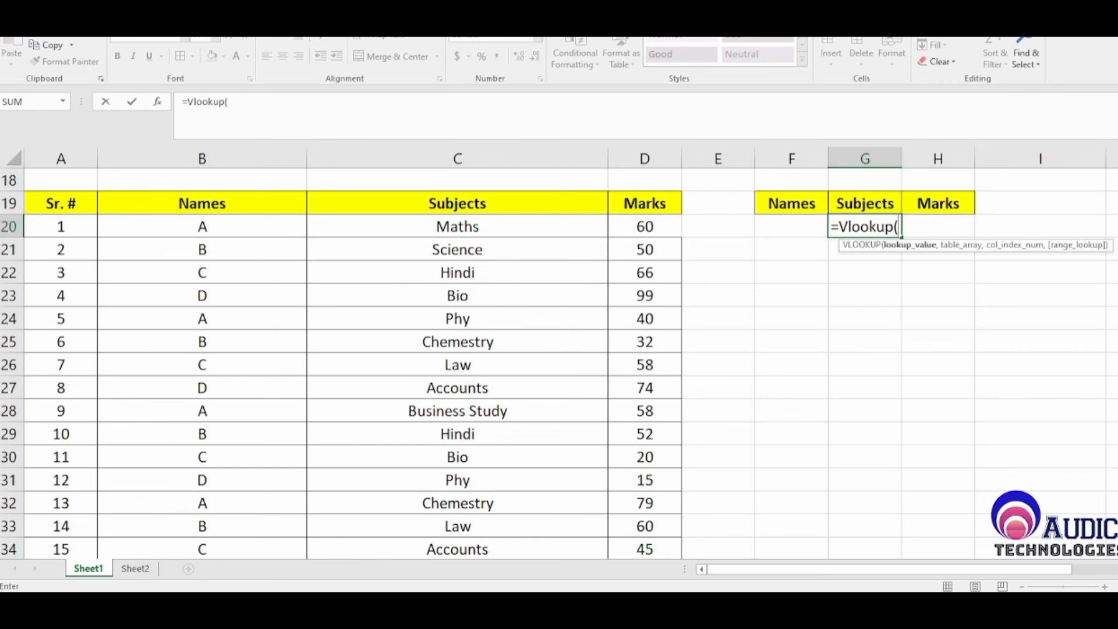
pyautogui.press('Left')
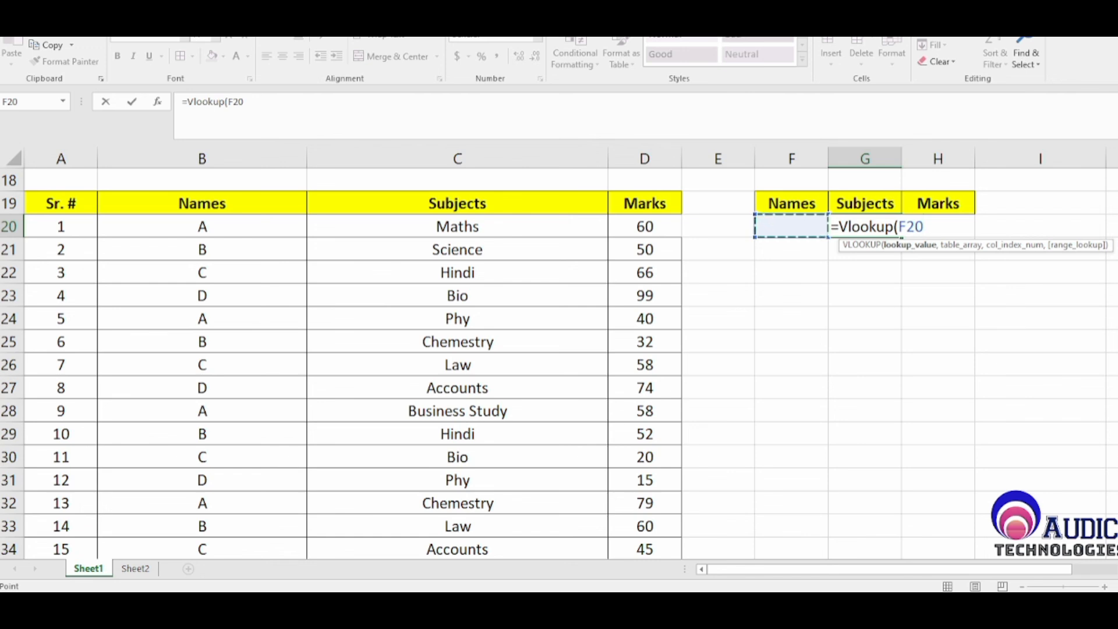
pyautogui.write(',')
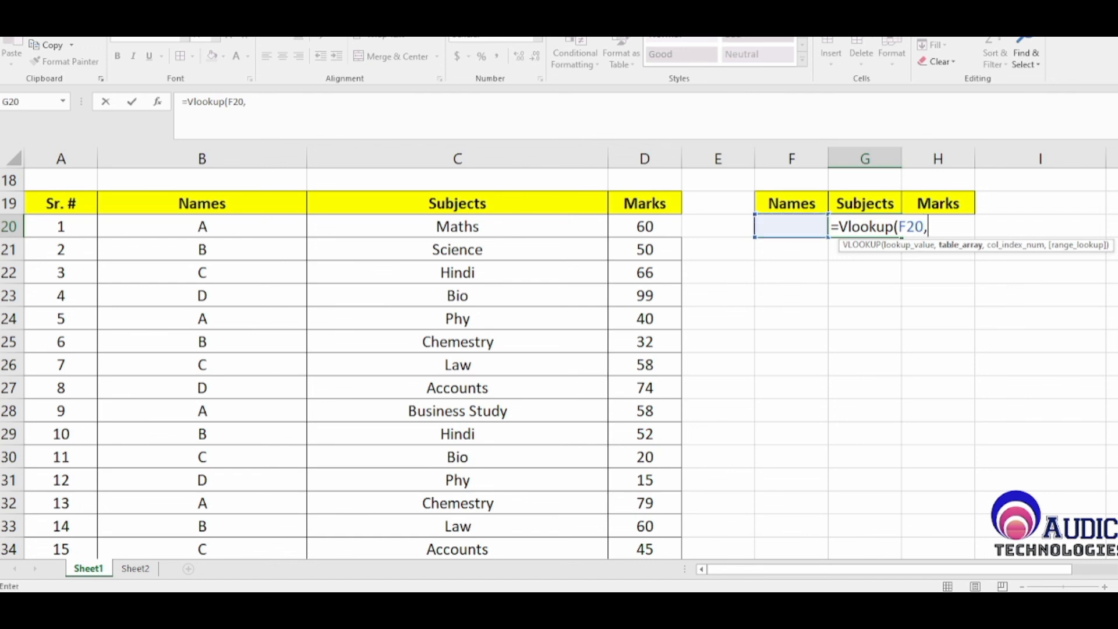
# Set the VLOOKUP table array to B20:D59, covering the names, subjects and marks
pyautogui.press('Left')
pyautogui.press('Left')
pyautogui.press('Left')
pyautogui.press('Left')
pyautogui.press('Left')
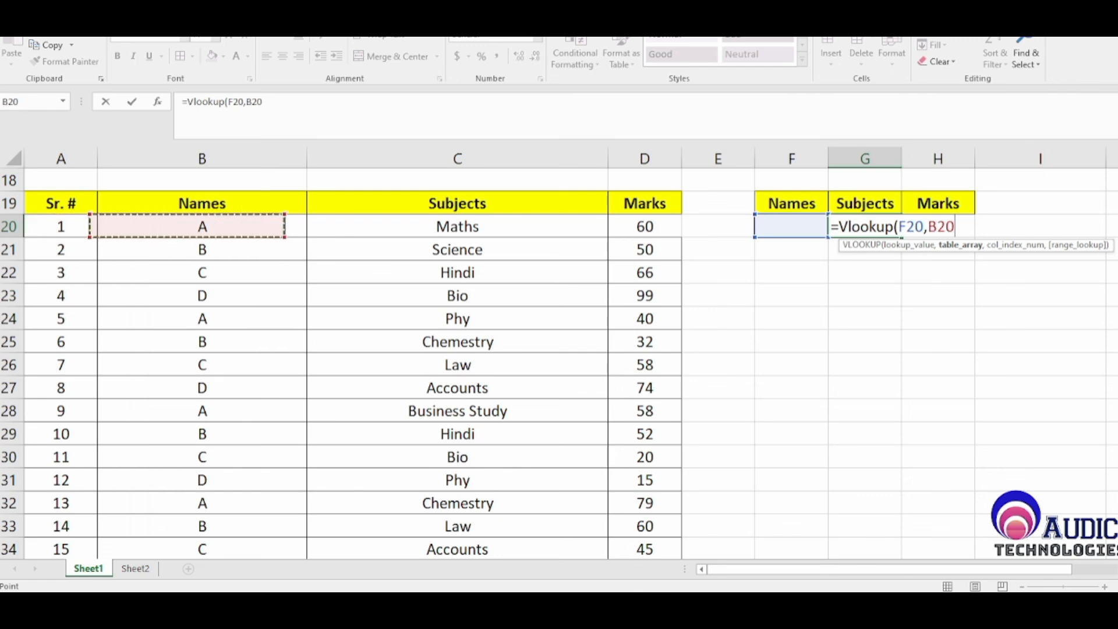
pyautogui.hotkey('shift', 'Right')
pyautogui.hotkey('shift', 'Right')
pyautogui.hotkey('shift', 'Right')
pyautogui.hotkey('shift', 'Left')
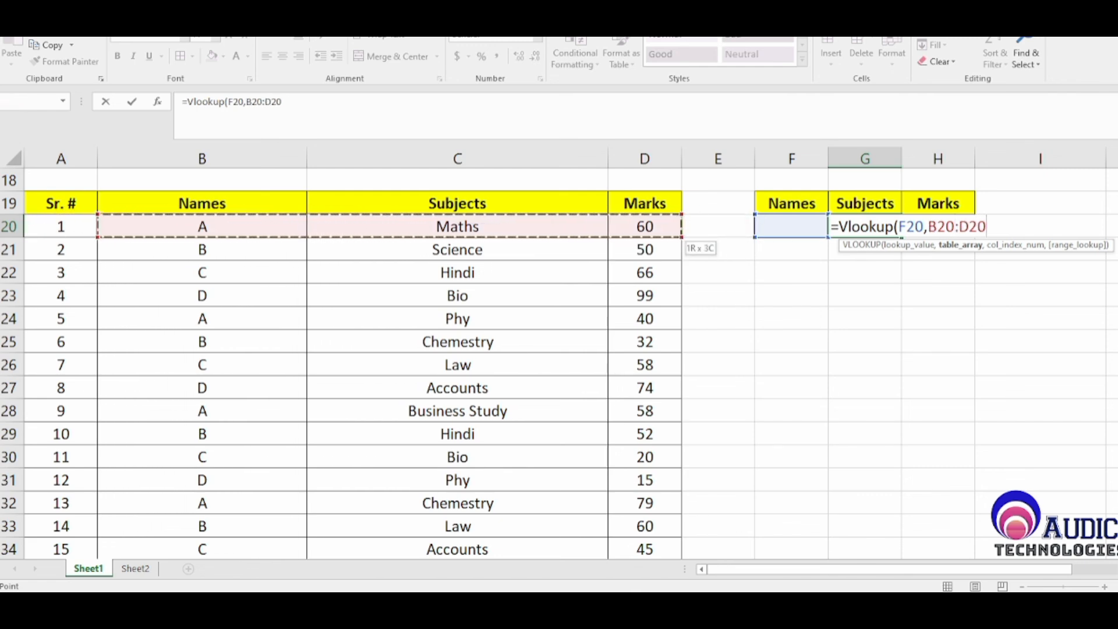
pyautogui.hotkey('ctrl', 'shift', 'Down')
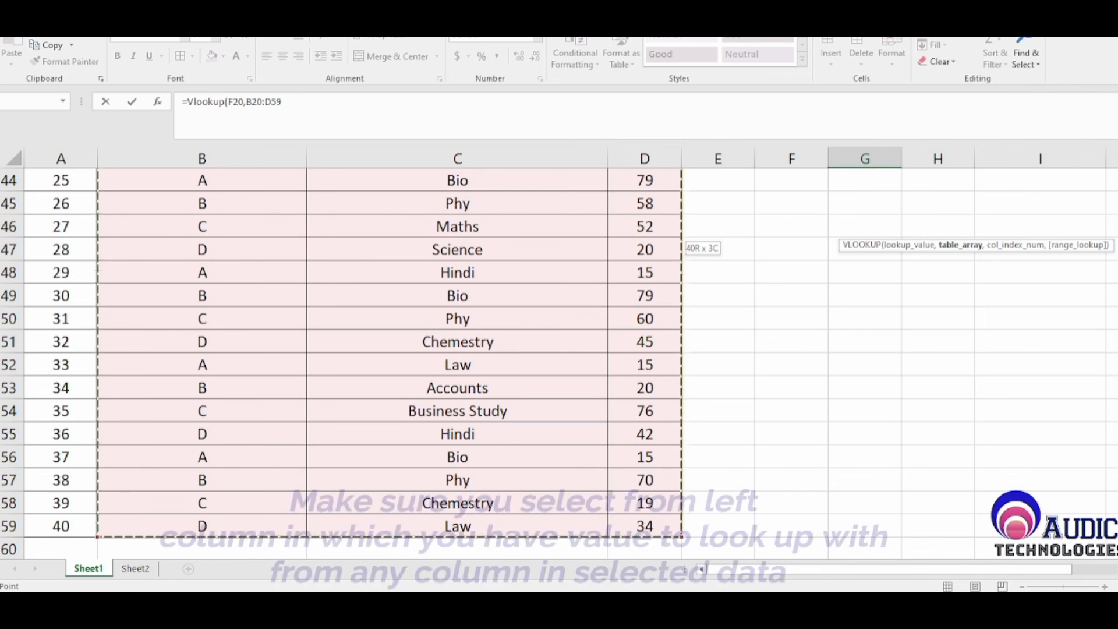
pyautogui.write(',')
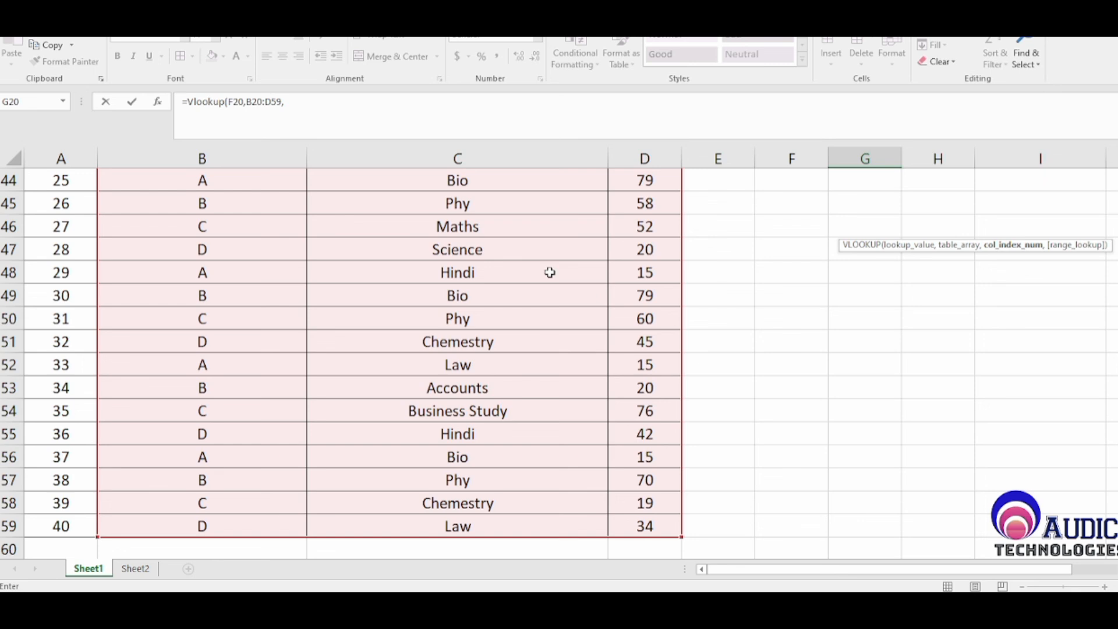
# Complete the VLOOKUP formula with column index 2 and range lookup 0
pyautogui.write('2,')
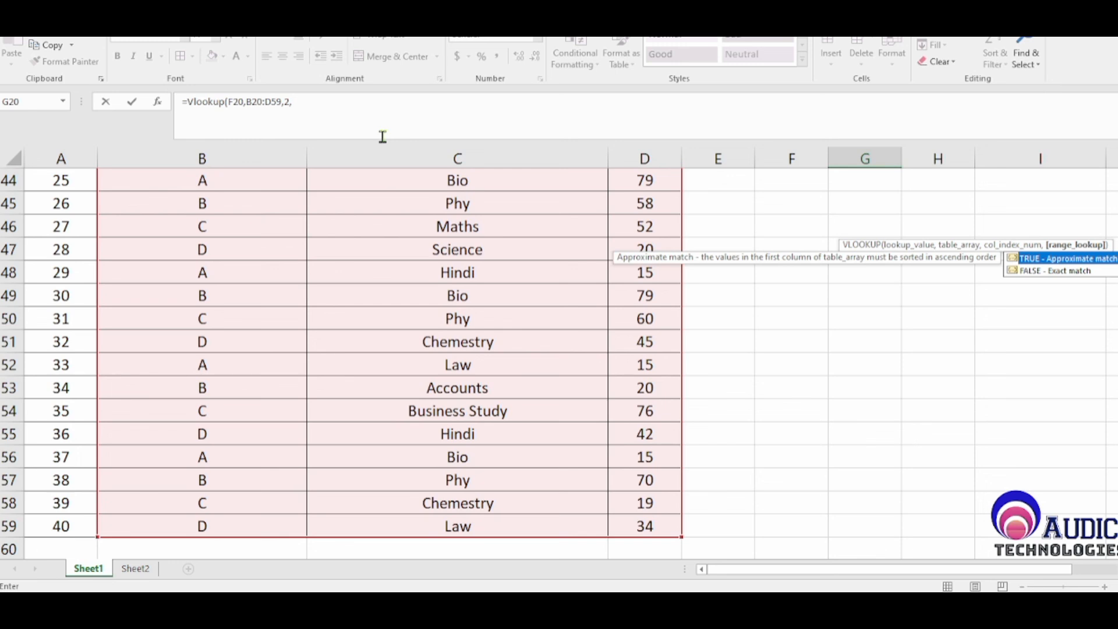
pyautogui.write('0')
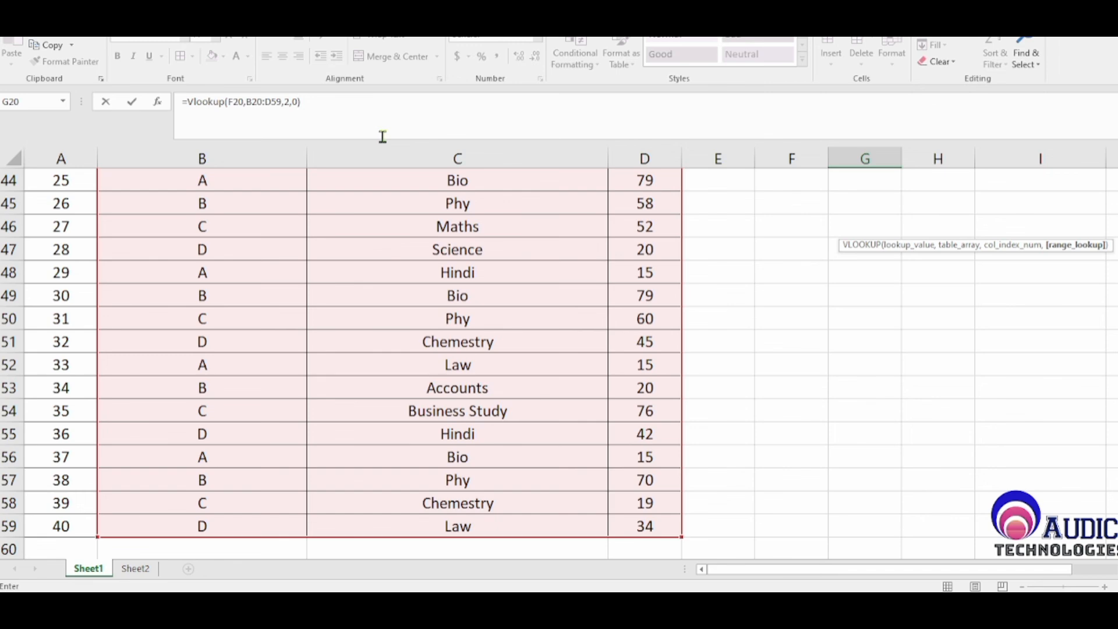
pyautogui.press('Return')
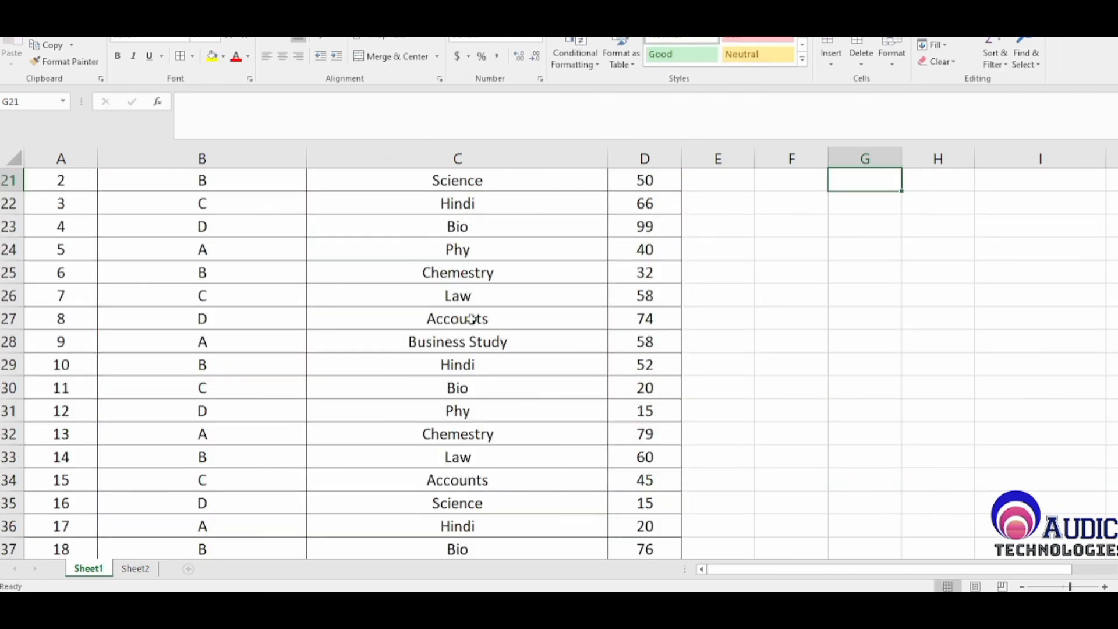
# Enter A as the lookup name in F20 to test the VLOOKUP formula
pyautogui.scroll(7, 788, 375)
pyautogui.scroll(-6, 850, 358)
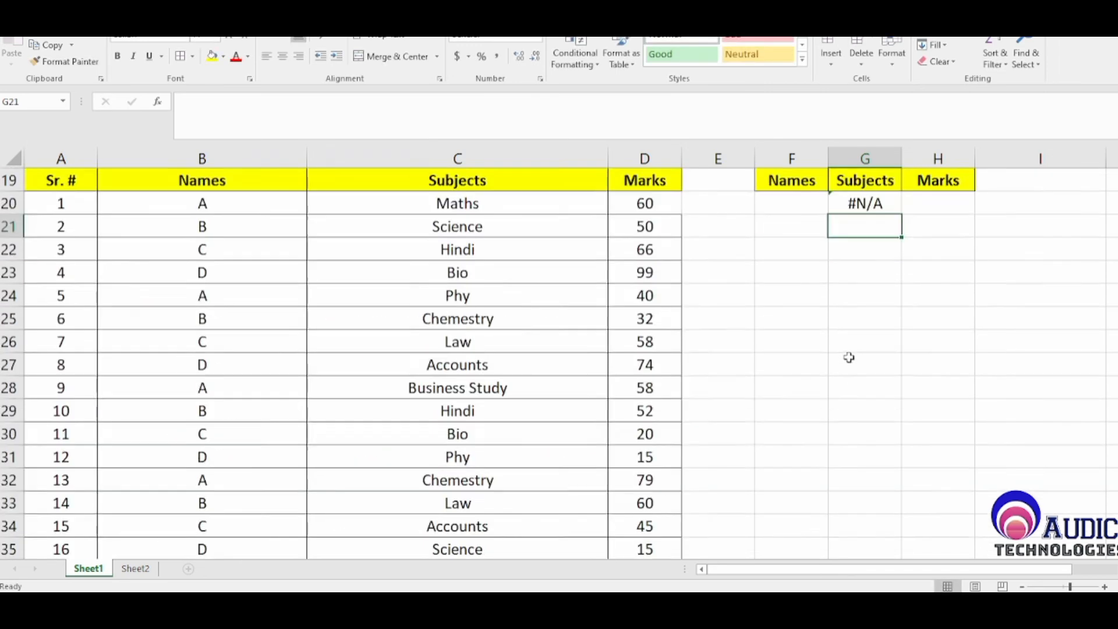
pyautogui.click(789, 203)
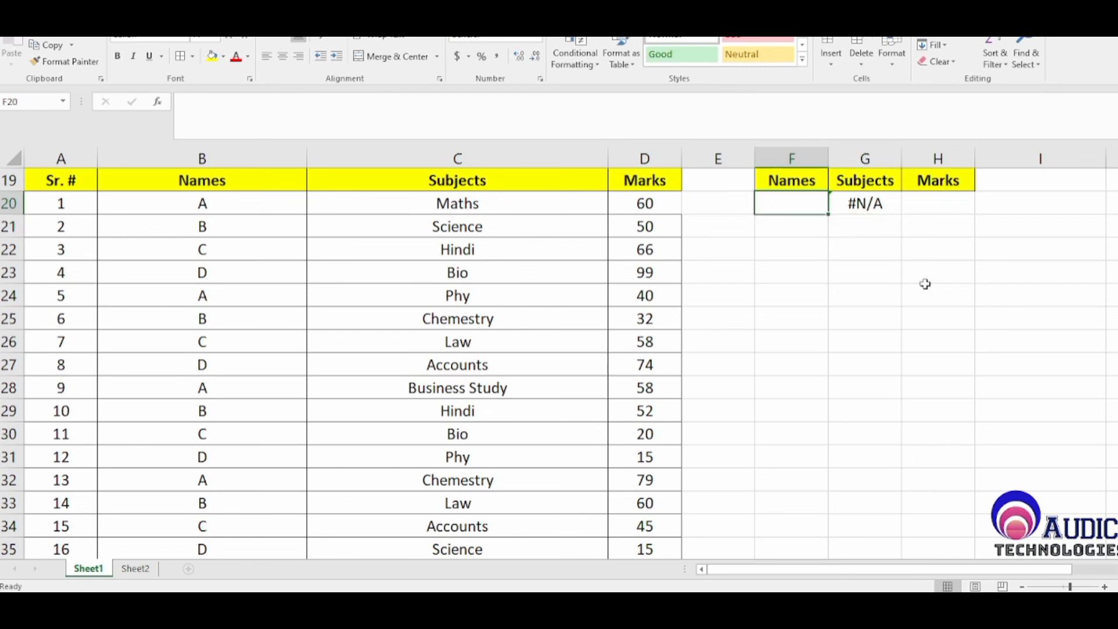
pyautogui.write('A')
pyautogui.press('Return')
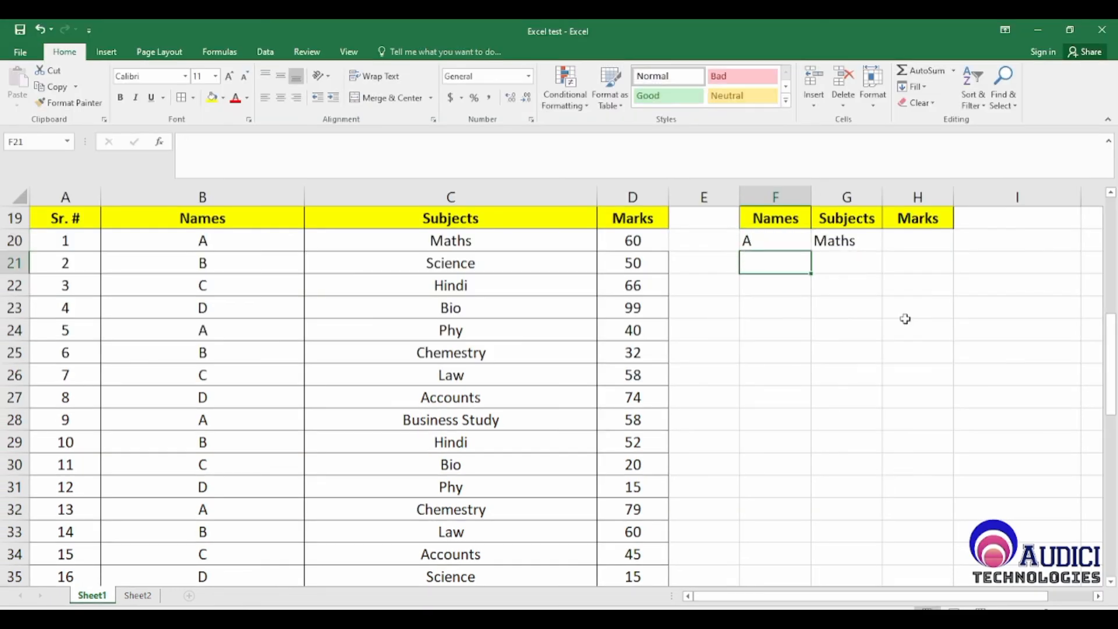
# Change the lookup name in F20 to C
pyautogui.press('Up')
pyautogui.write('C')
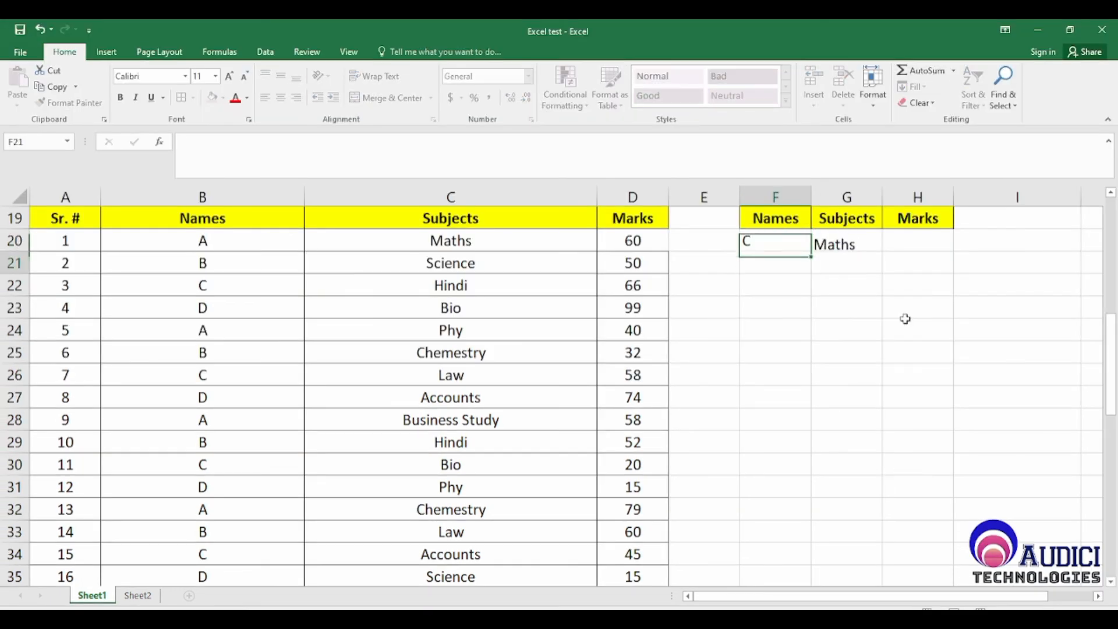
pyautogui.press('Return')
pyautogui.press('Up')
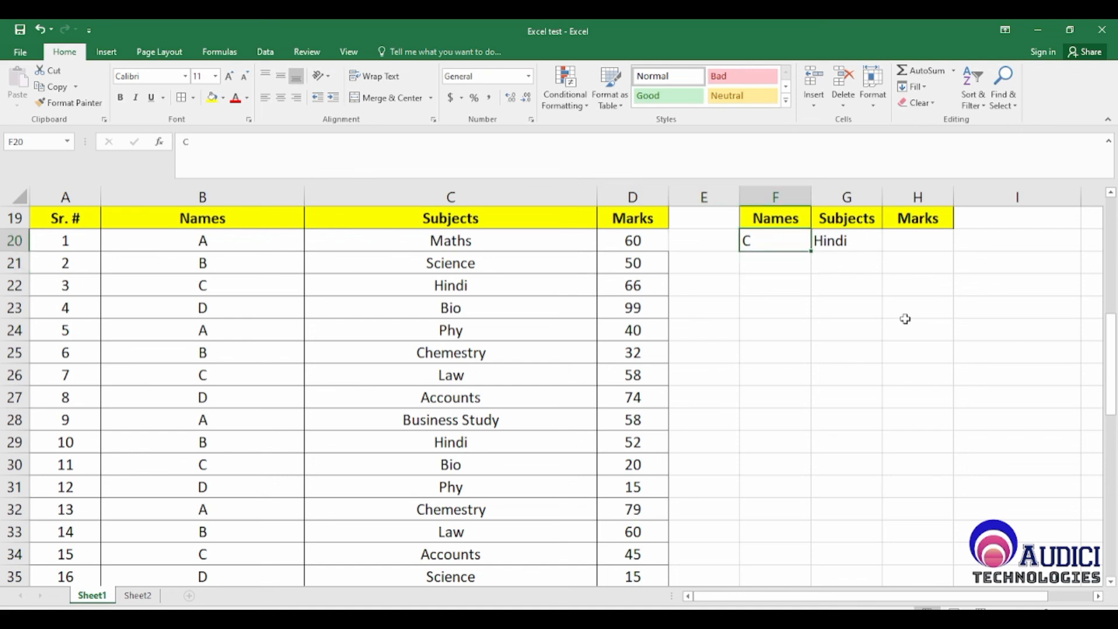
# Set the lookup name in F20 to D
pyautogui.write('D')
pyautogui.press('Return')
pyautogui.press('Up')
# Go down the marks table to row 23 and compare its entry for name D with the lookup result
pyautogui.press('Left')
pyautogui.press('Left')
pyautogui.press('Left')
pyautogui.press('Left')
pyautogui.press('Left')
pyautogui.press('Down')
pyautogui.press('Down')
pyautogui.press('Down')
pyautogui.press('Down')
pyautogui.press('Down')
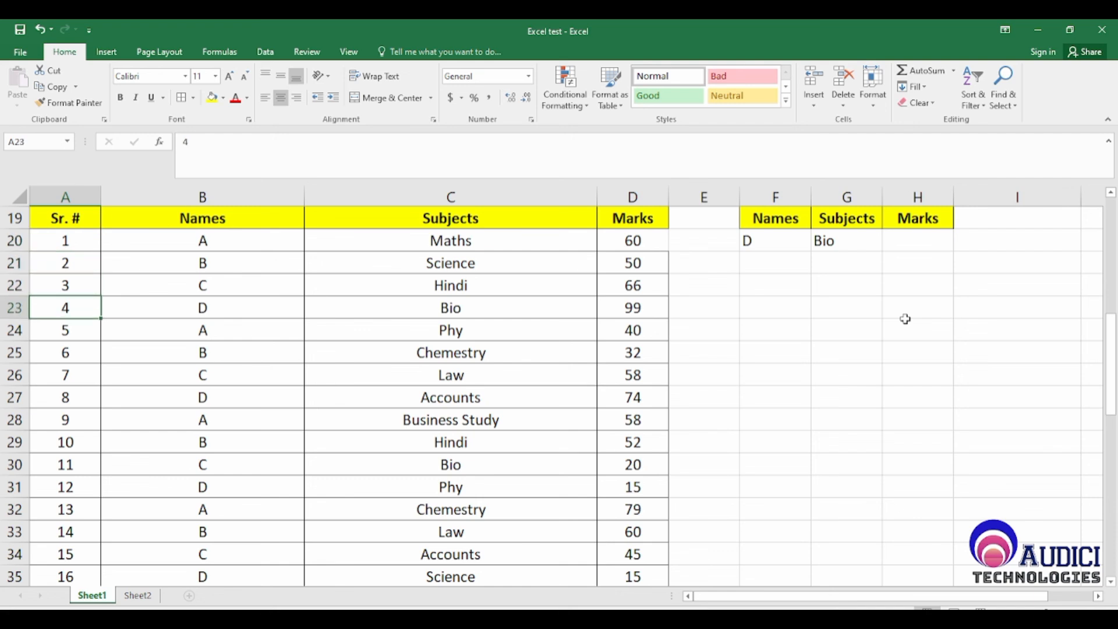
# Examine the first entries in the Names and Subjects columns of the marks table, moving between rows 20 and 24
pyautogui.press('Up')
pyautogui.press('Up')
pyautogui.press('Up')
pyautogui.press('Right')
pyautogui.press('Right')
pyautogui.press('Up')
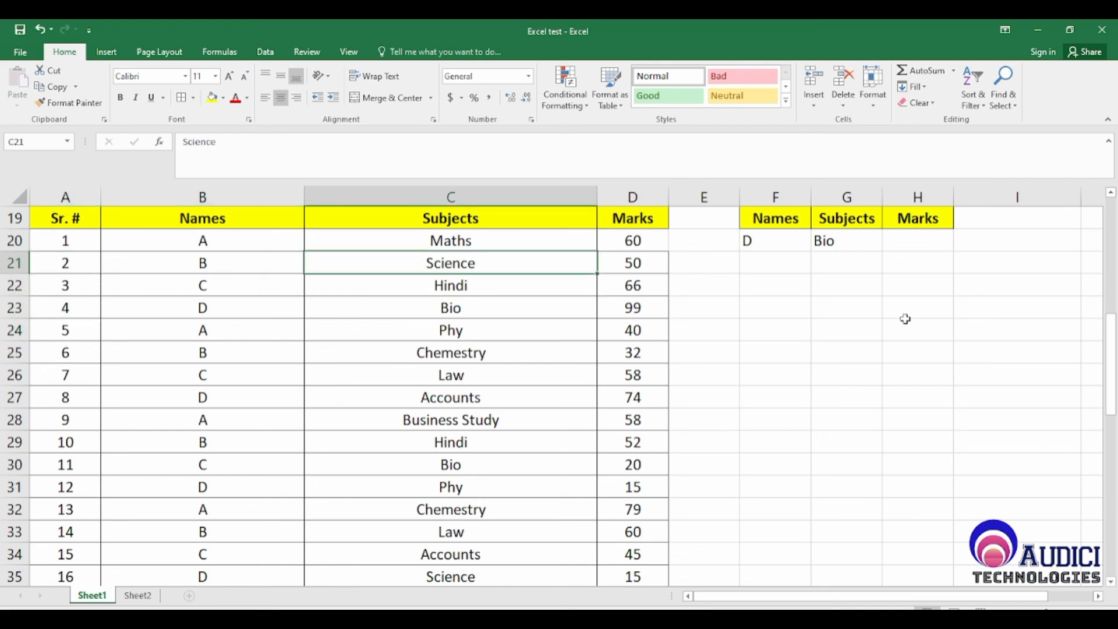
pyautogui.press('Left')
pyautogui.press('Down')
pyautogui.press('Down')
pyautogui.press('Down')
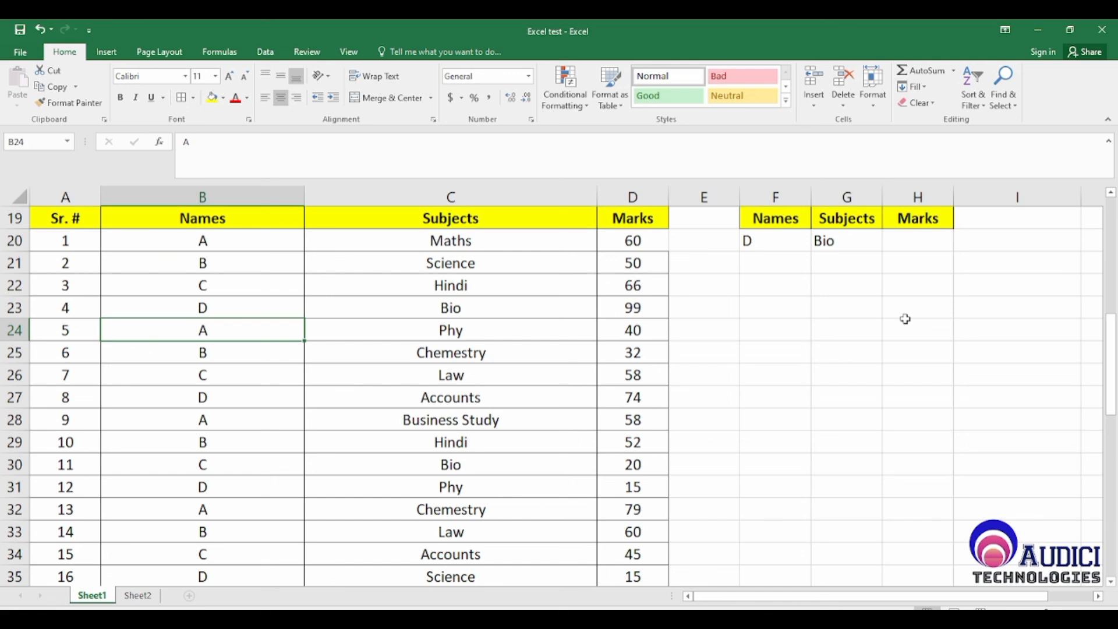
pyautogui.press('Up')
pyautogui.press('Up')
pyautogui.press('Up')
pyautogui.press('Up')
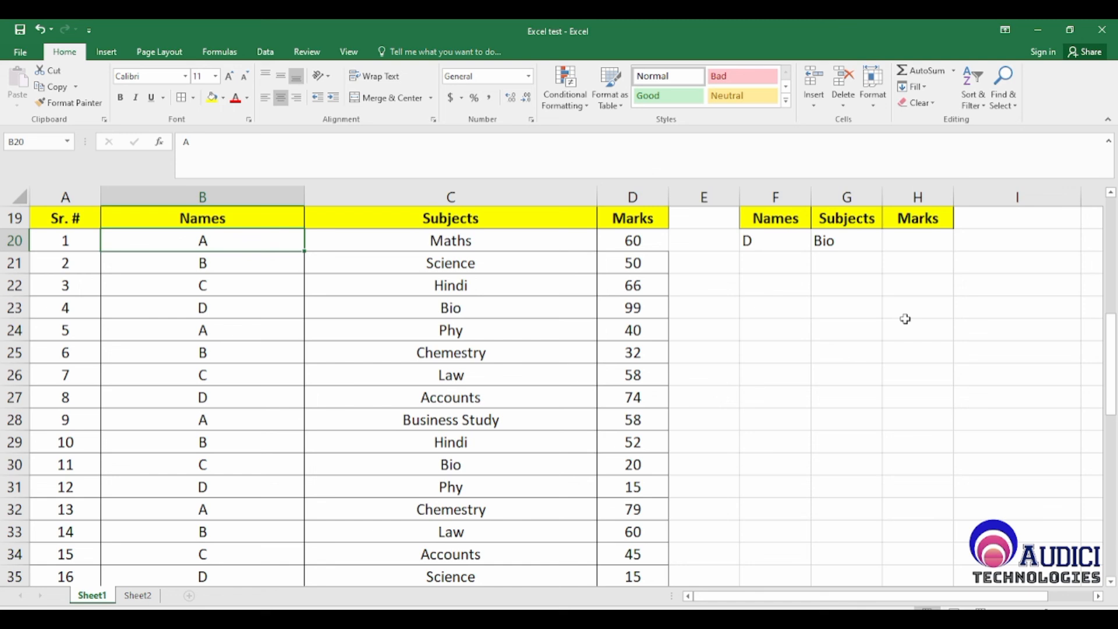
# Go across row 20 to cell G20 and inspect its VLOOKUP formula
pyautogui.press('Right')
pyautogui.press('Right')
pyautogui.press('Right')
pyautogui.press('Right')
pyautogui.press('Right')
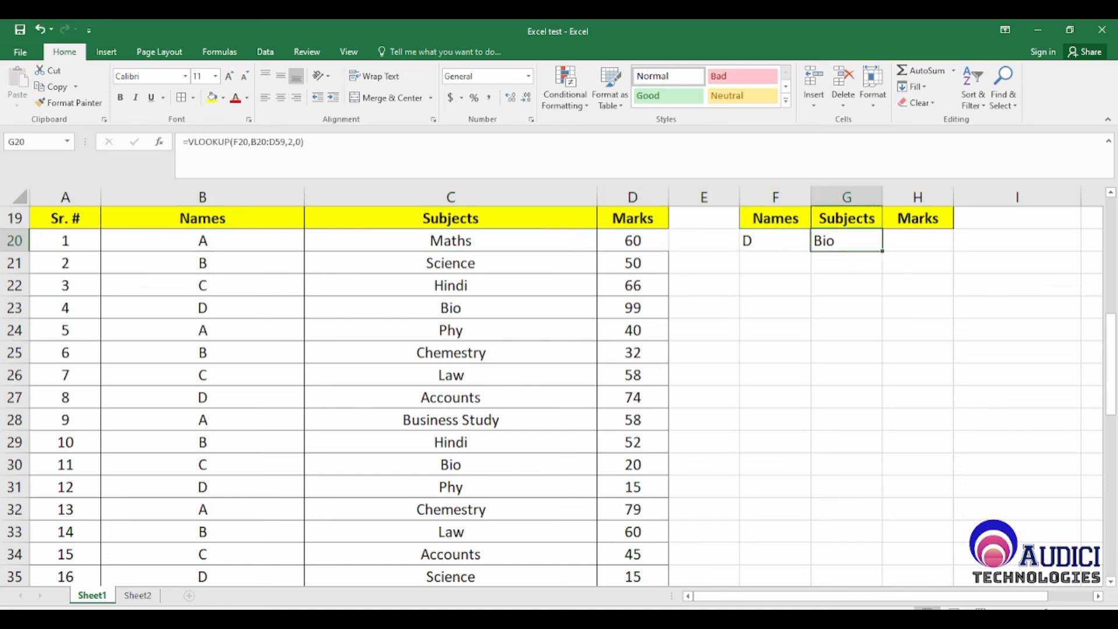
# Return to the feature list at the start of the sheet, select A1:C9 to review it, and finish on empty cell B12
pyautogui.scroll(6, 585, 384)
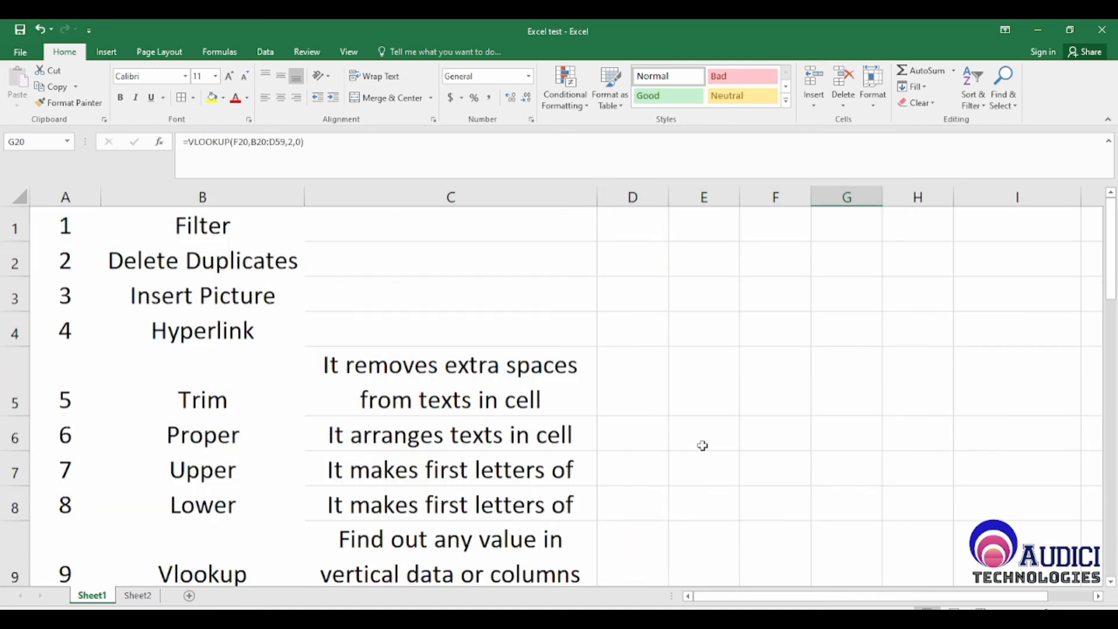
pyautogui.keyDown('ctrl'); pyautogui.scroll(-2, 702, 444); pyautogui.keyUp('ctrl')
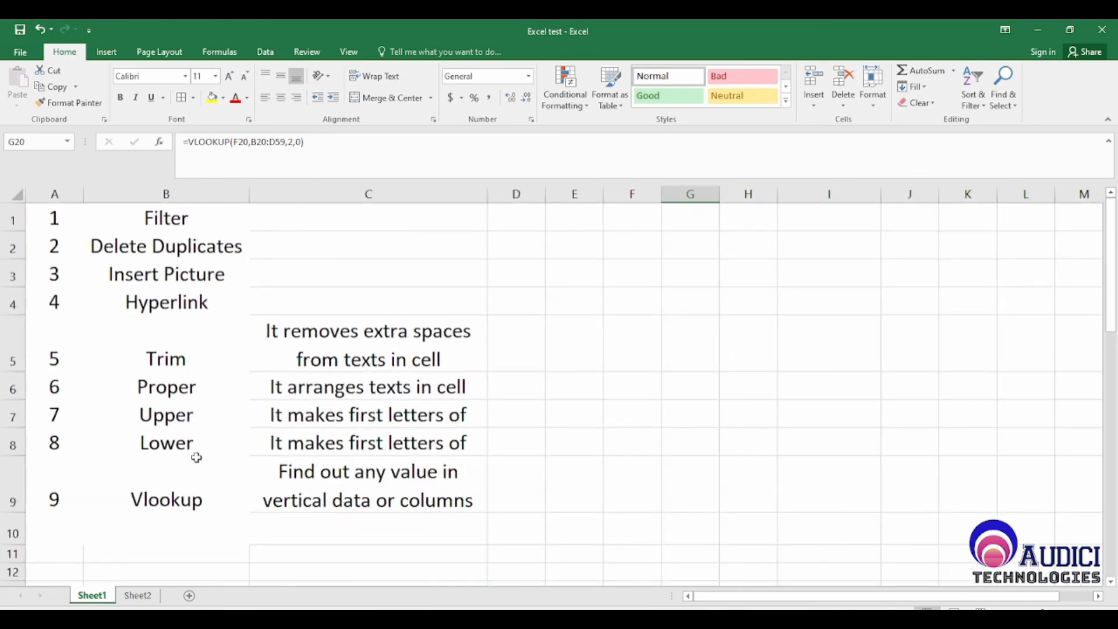
pyautogui.moveTo(47, 215); pyautogui.dragTo(262, 501)
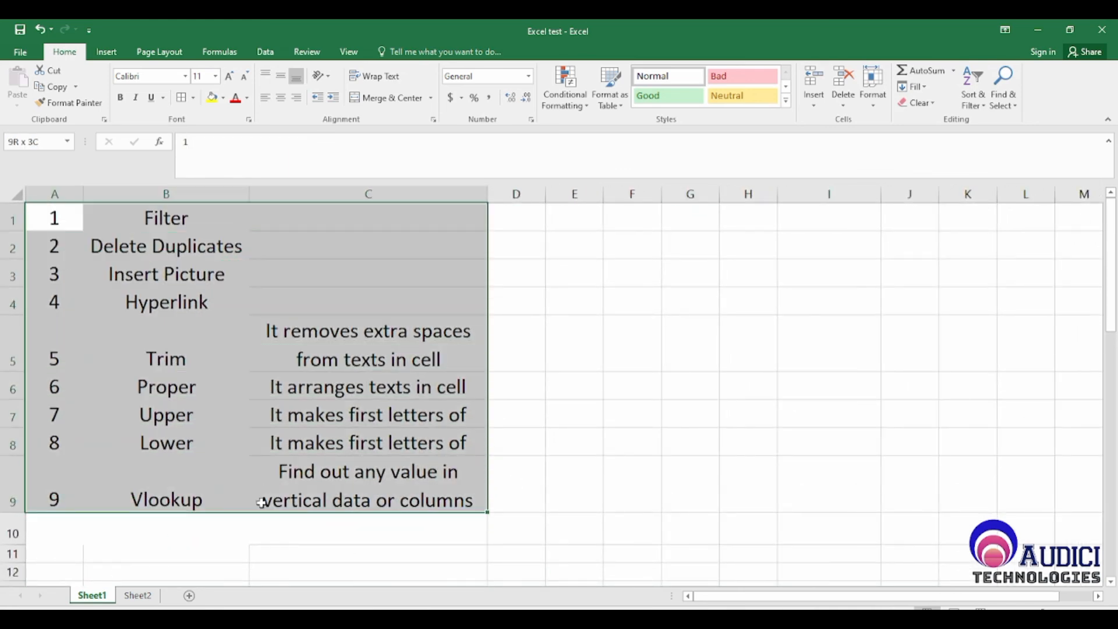
pyautogui.scroll(-4, 663, 401)
pyautogui.scroll(3, 392, 460)
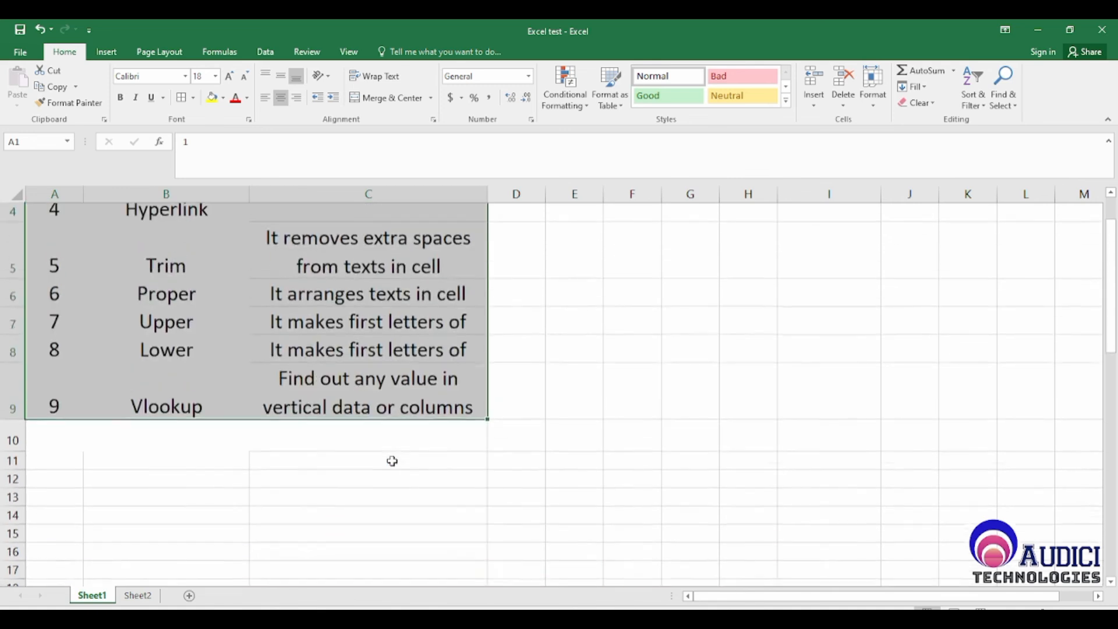
pyautogui.click(191, 497)
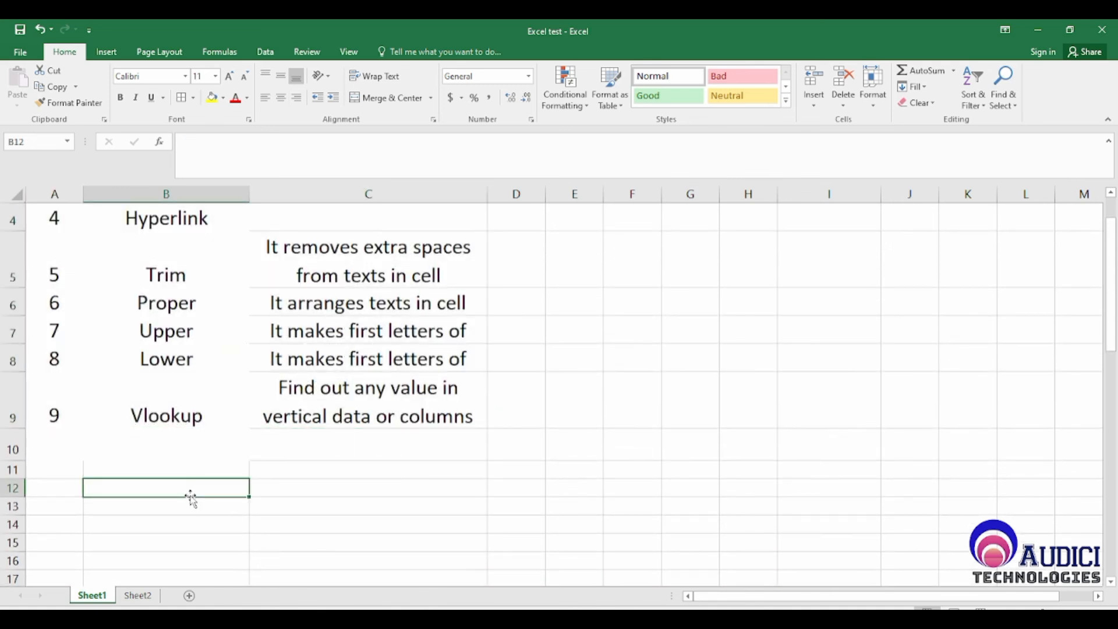